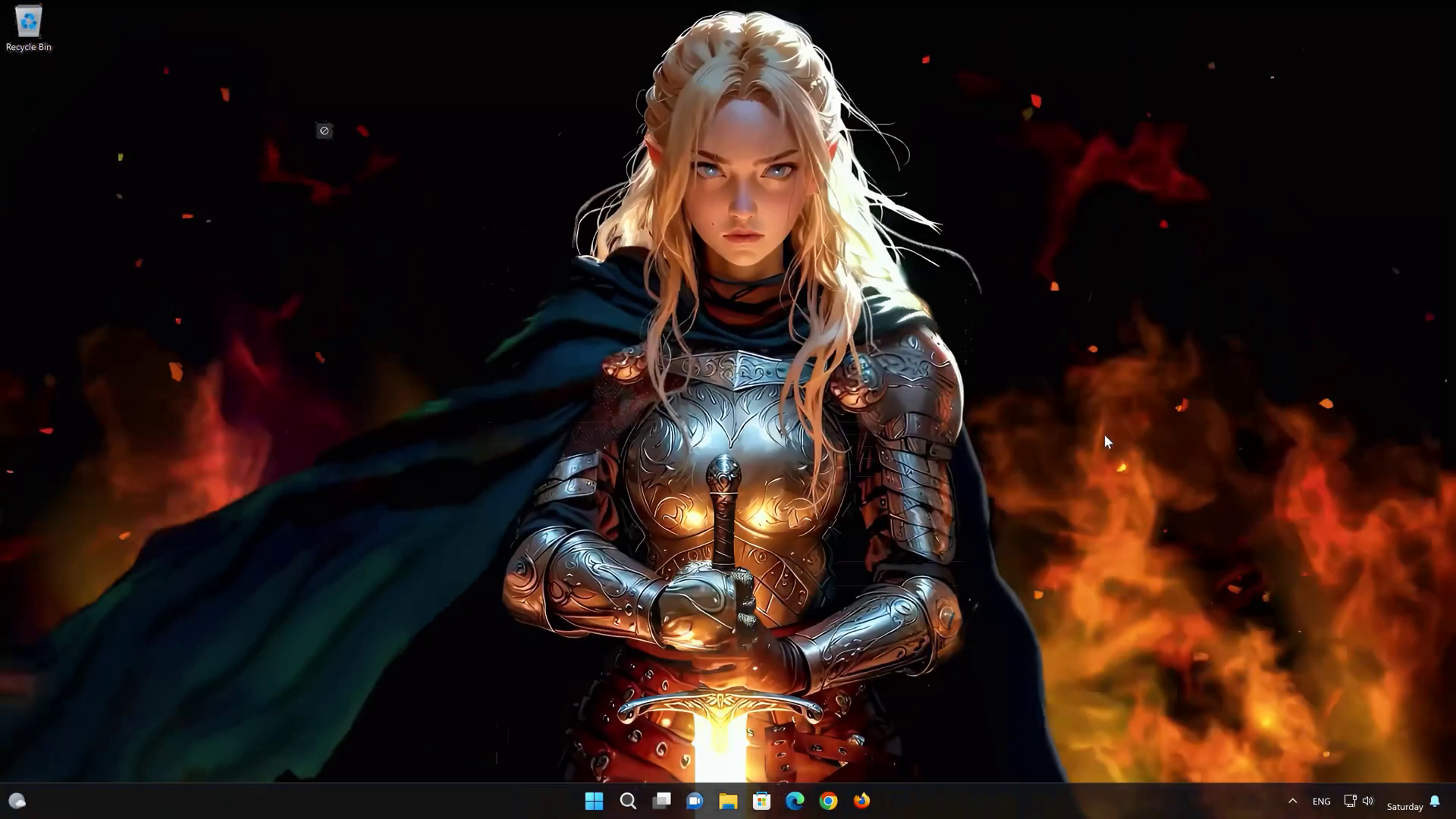
- Go to Settings > System > Troubleshoot > Other troubleshooters to show Windows Update and BITS
left_click(590, 807)
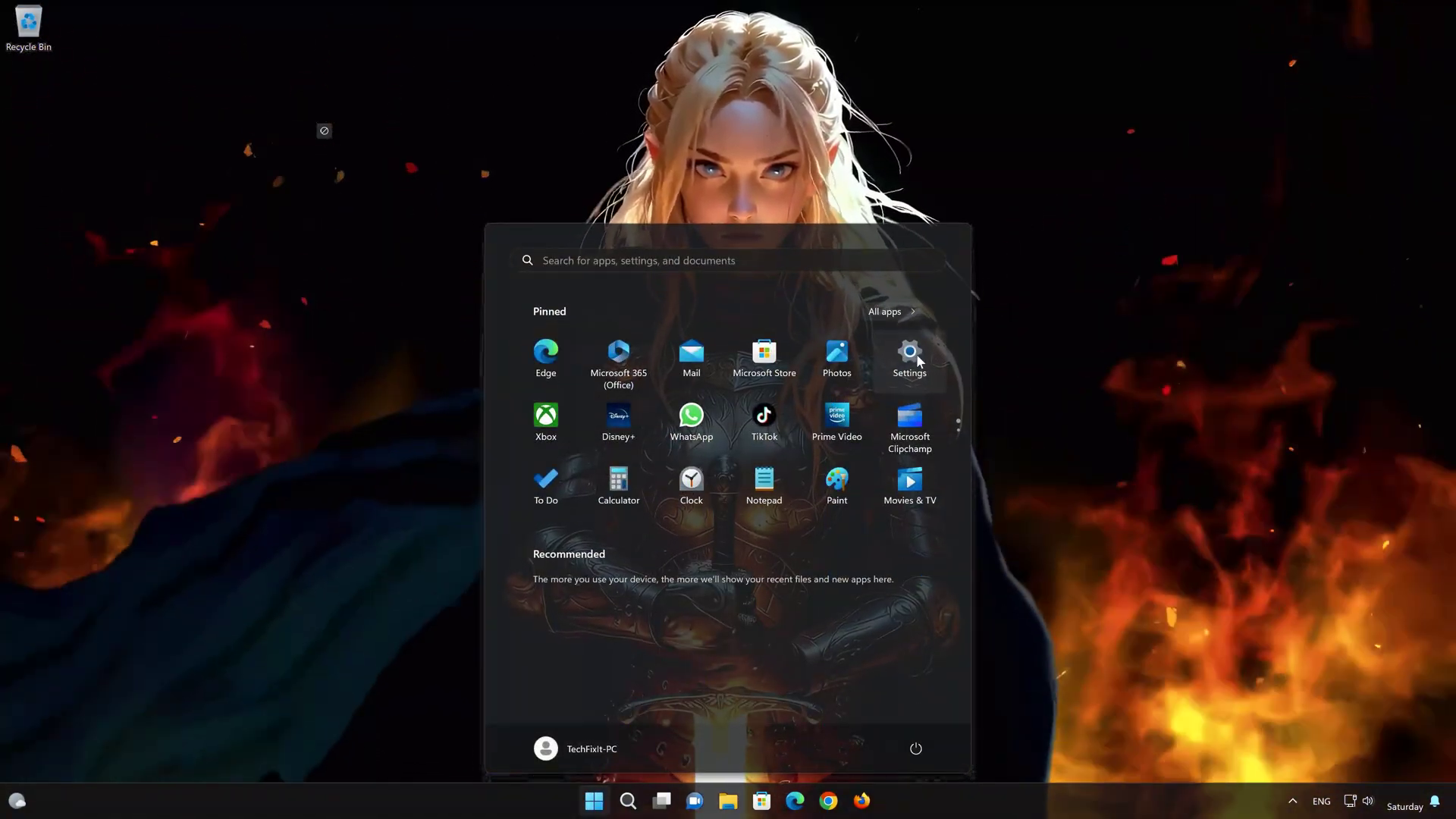
left_click(910, 356)
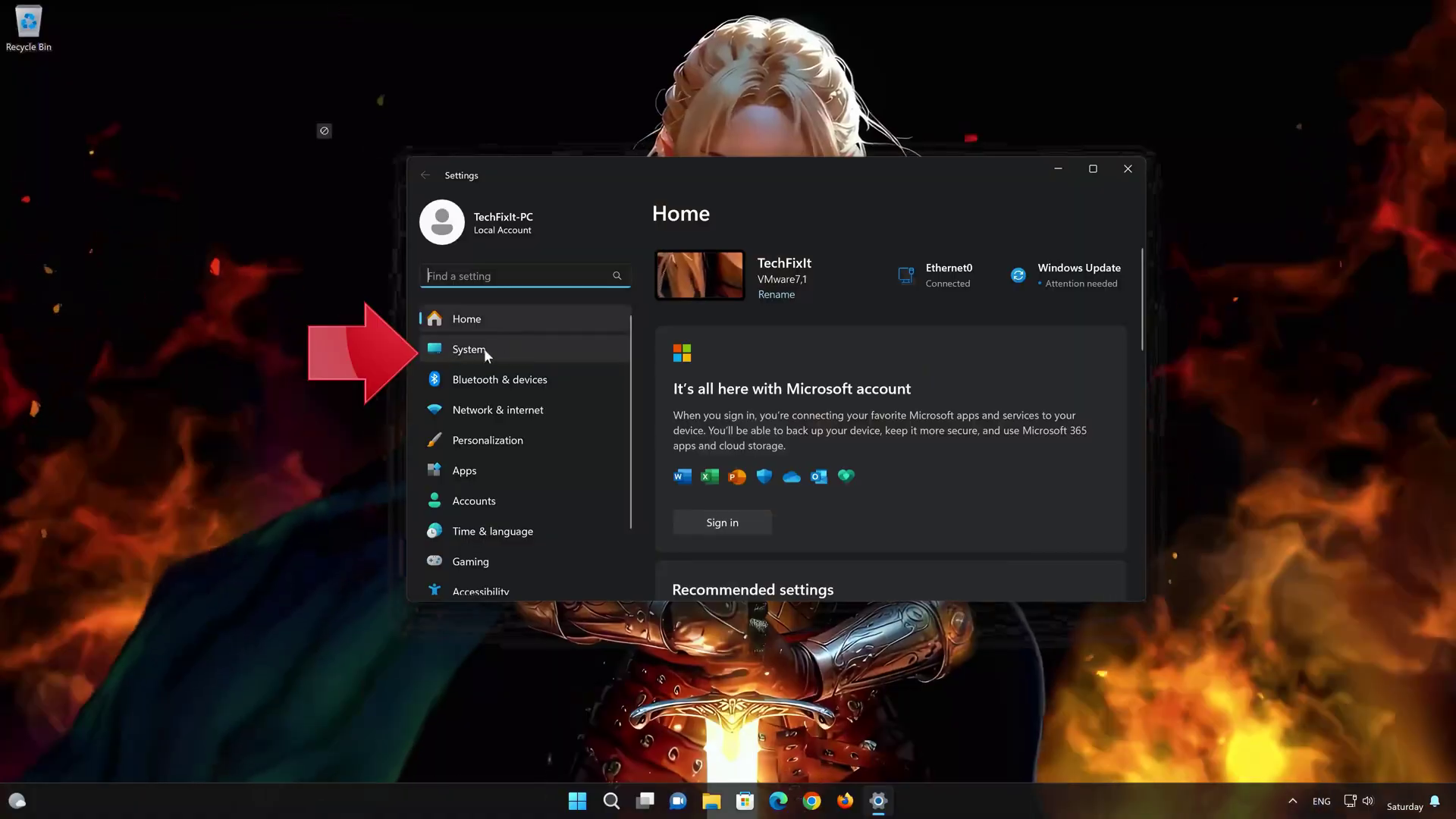
left_click(519, 349)
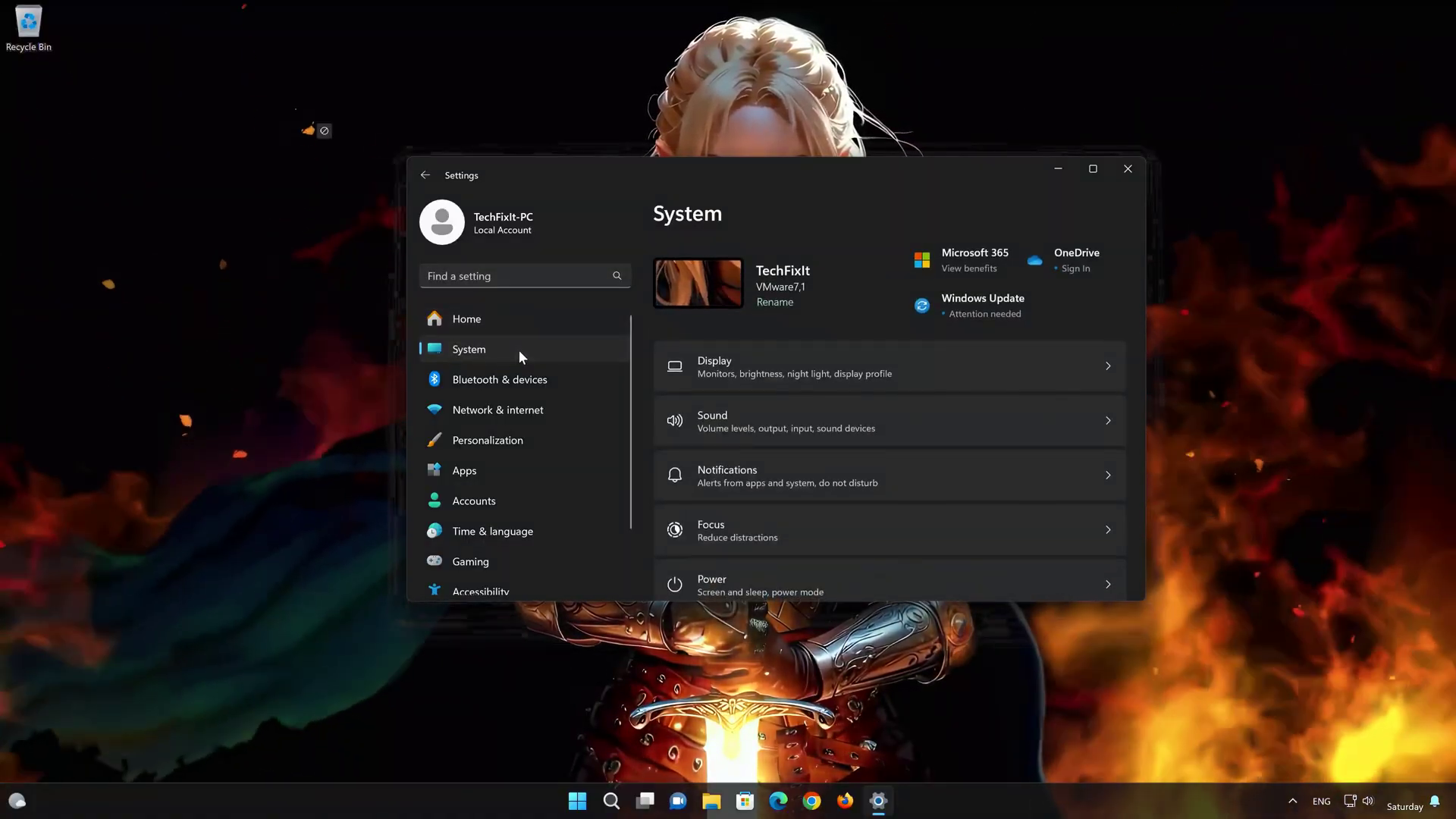
scroll(894, 466, "down", 6)
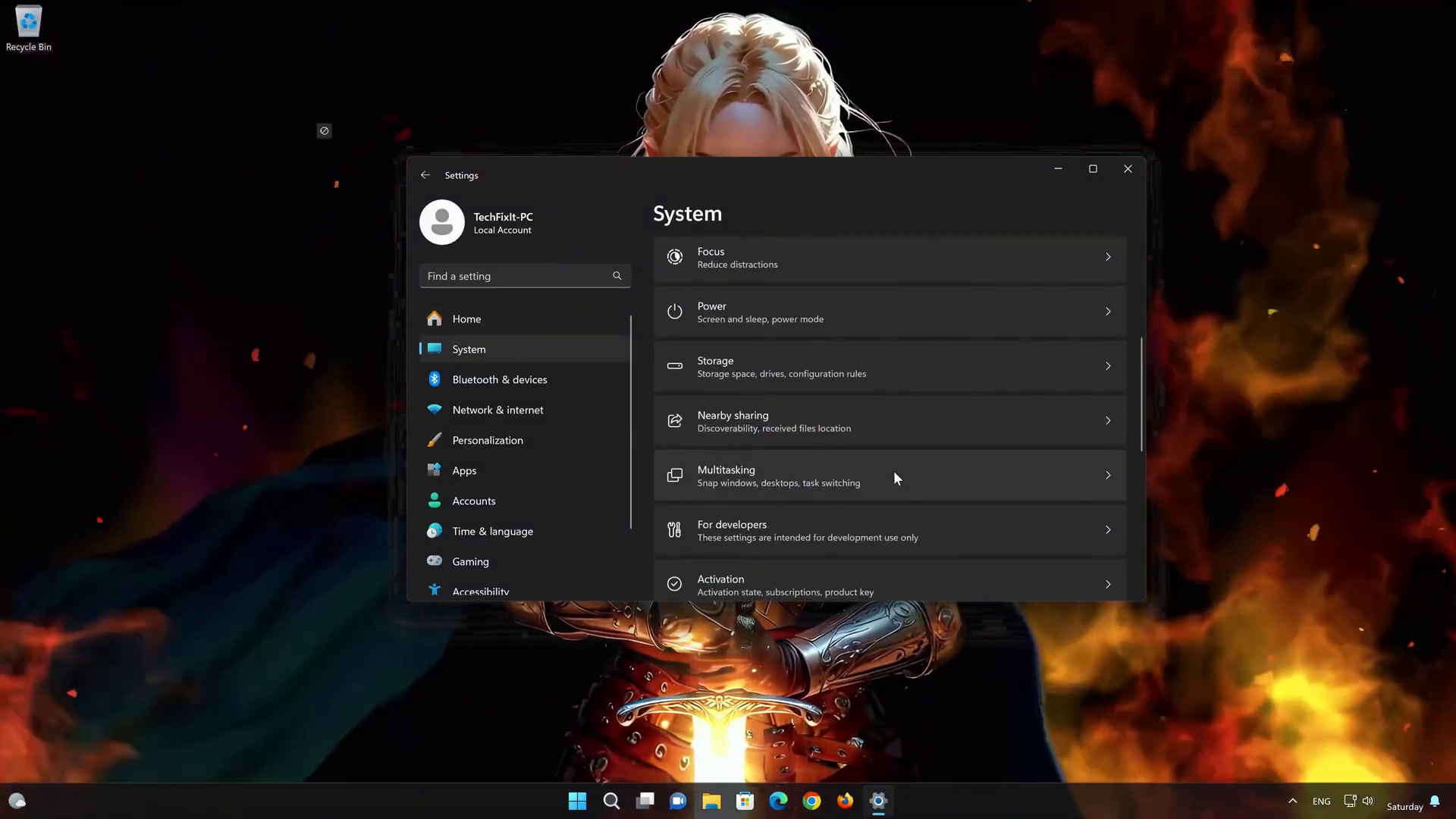
scroll(895, 474, "down", 1)
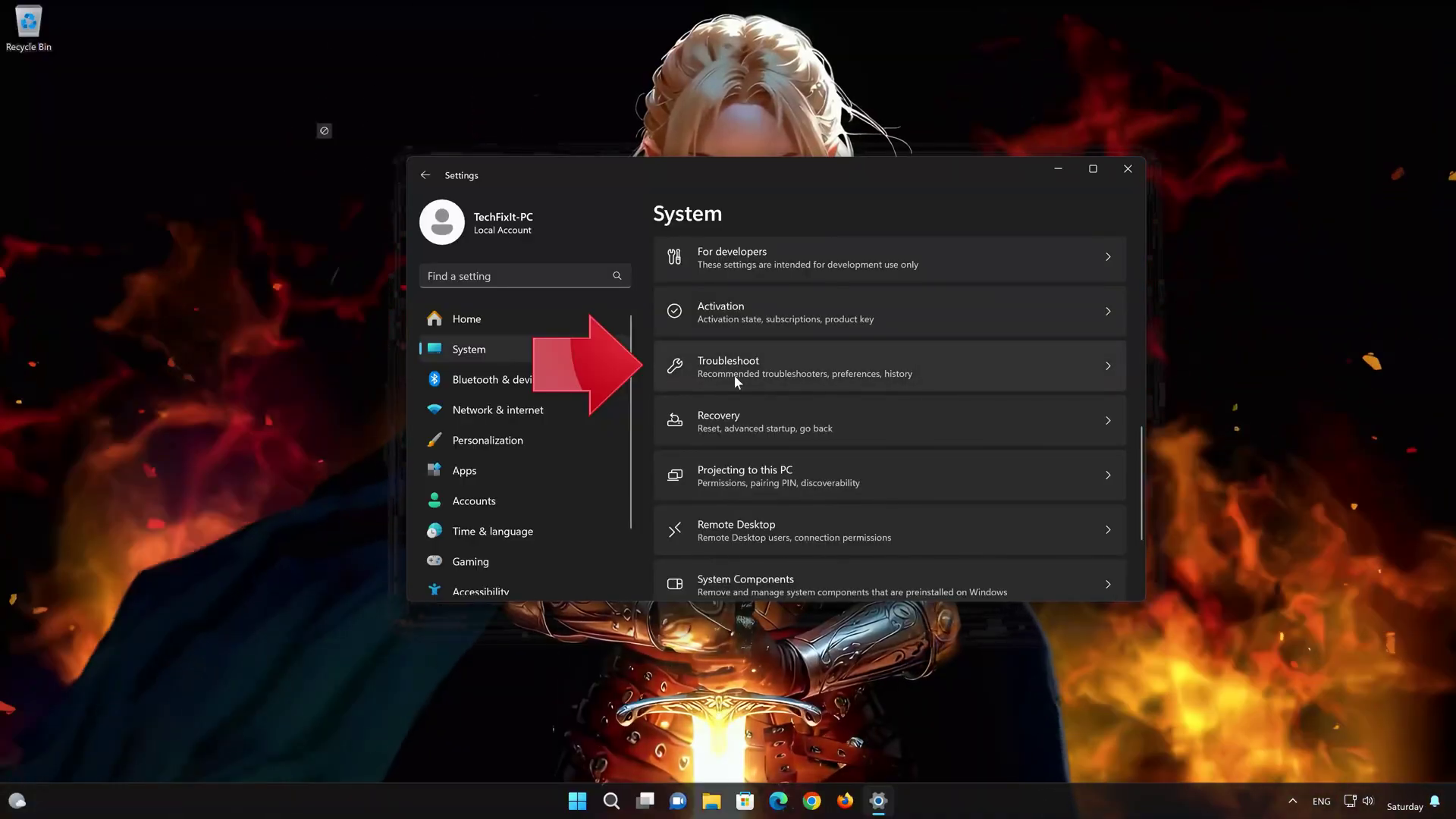
scroll(826, 379, "up", 1)
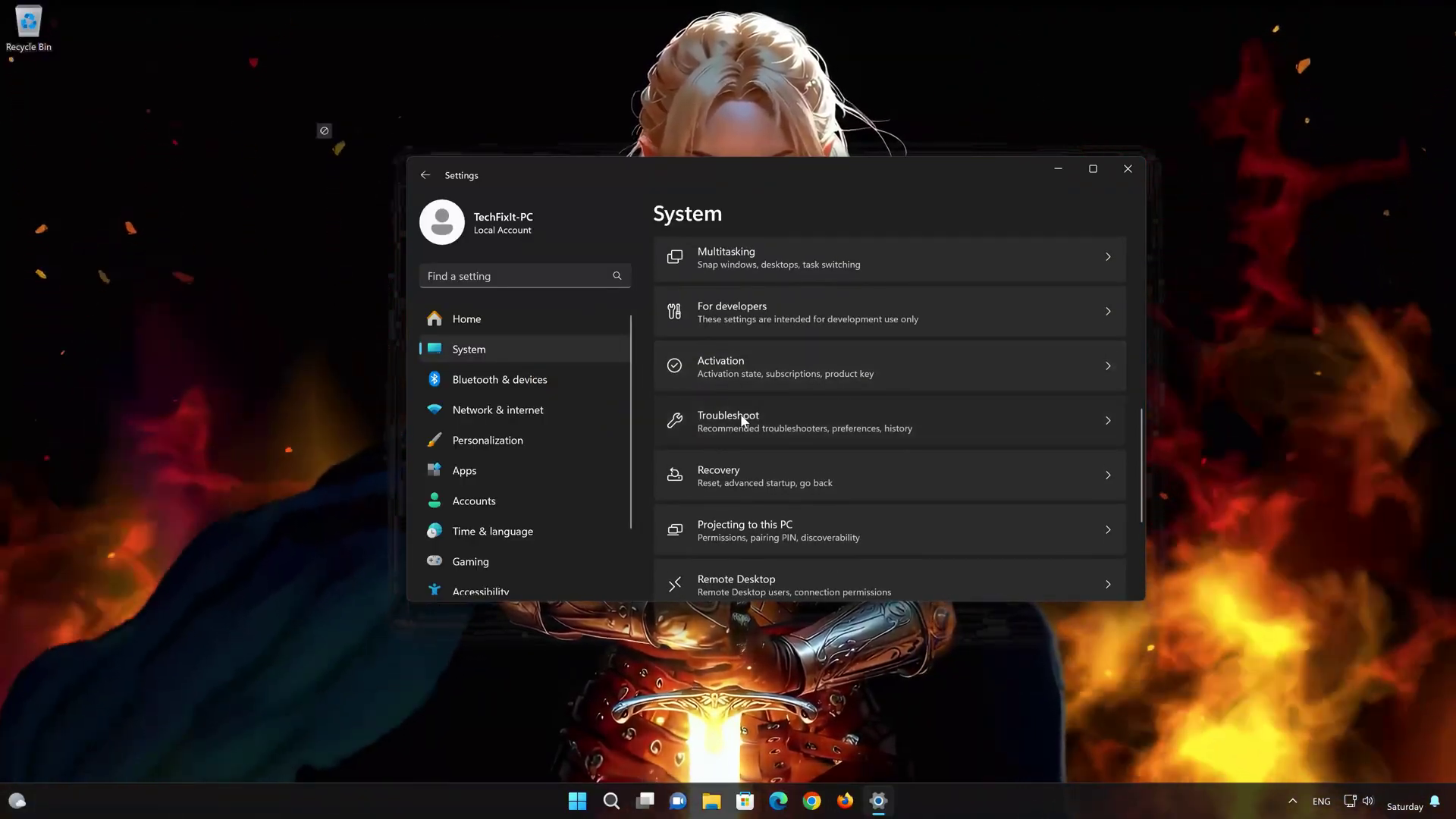
left_click(741, 417)
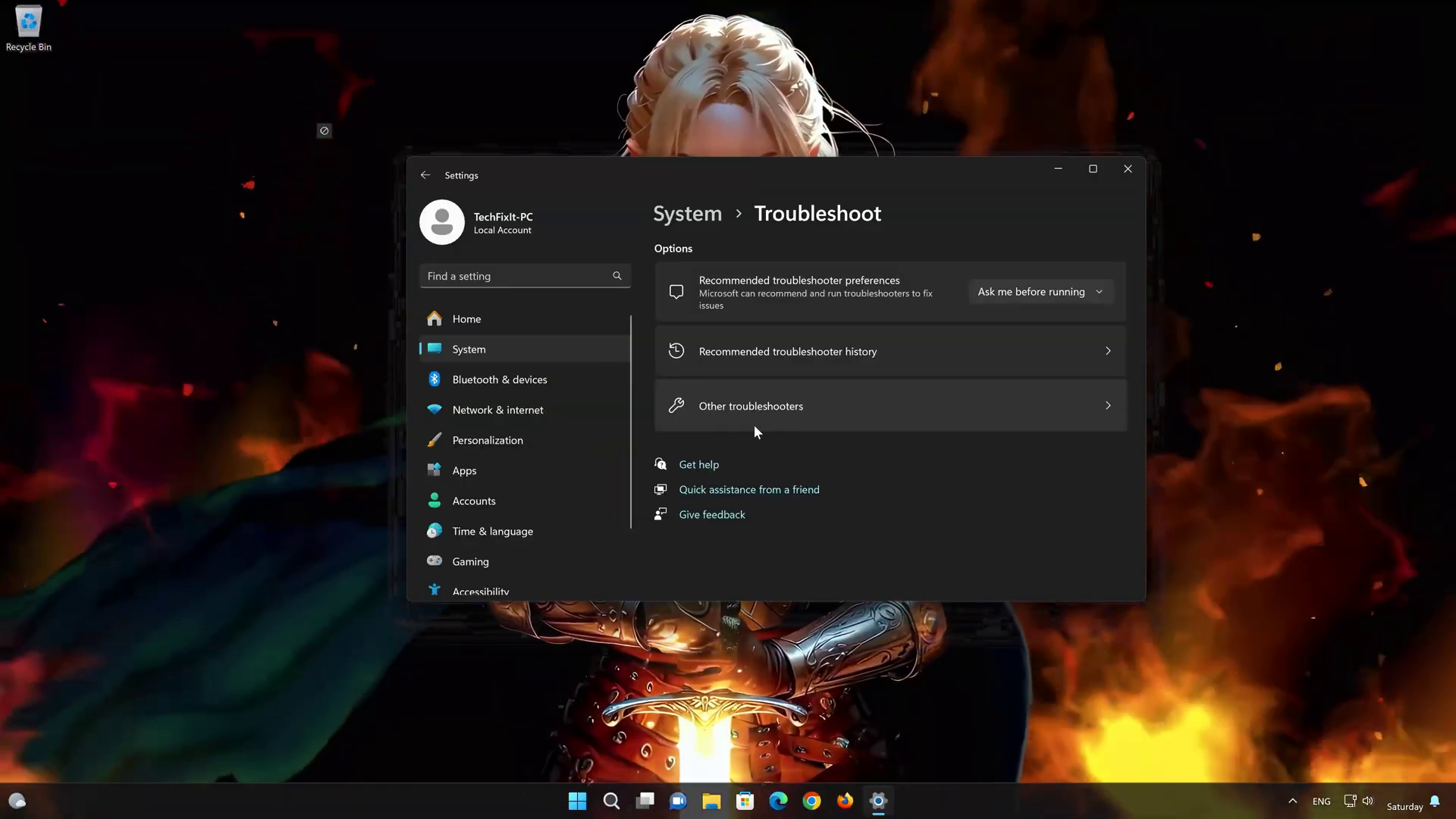
left_click(753, 424)
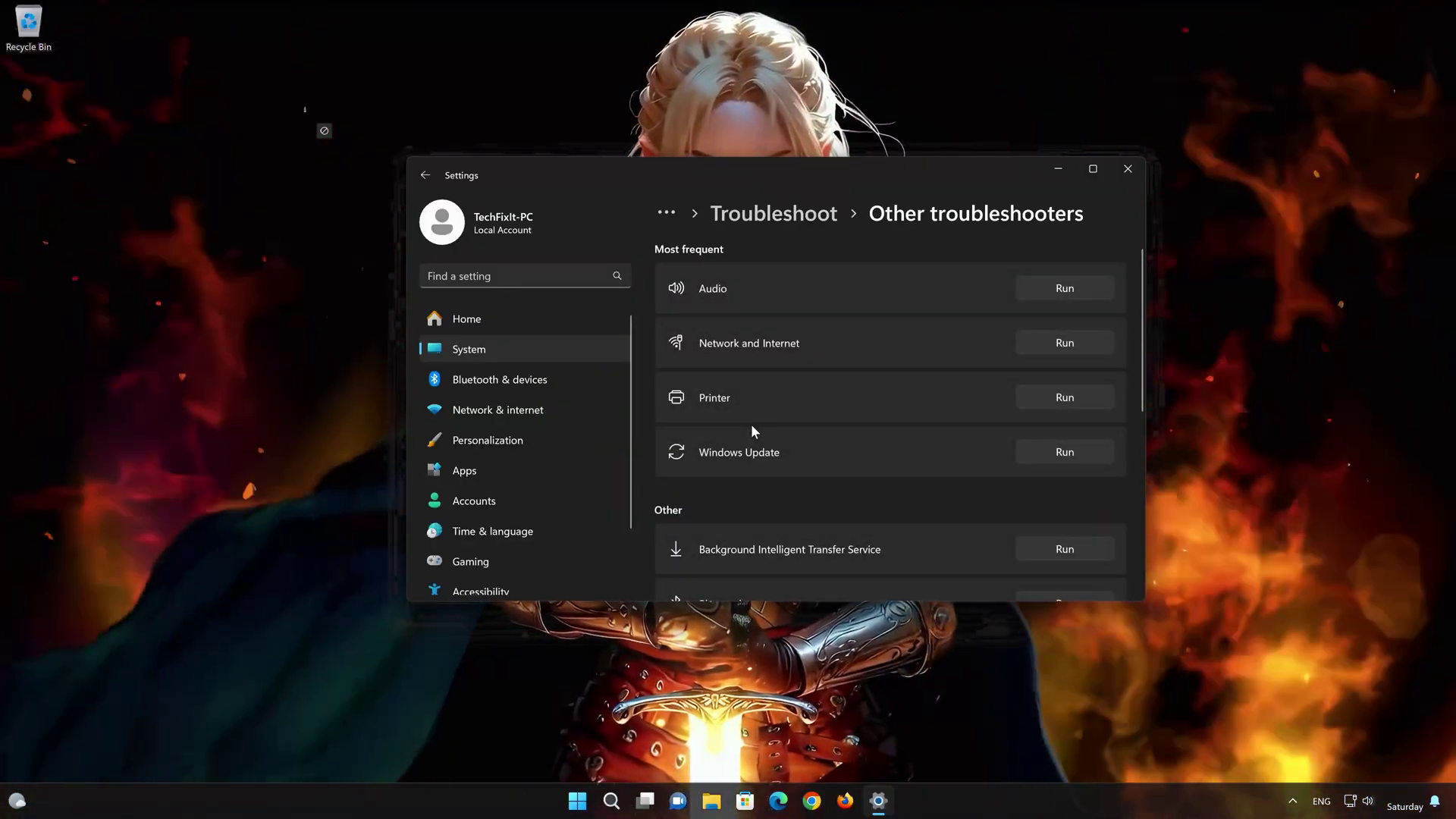
scroll(754, 428, "down", 2)
scroll(750, 430, "up", 1)
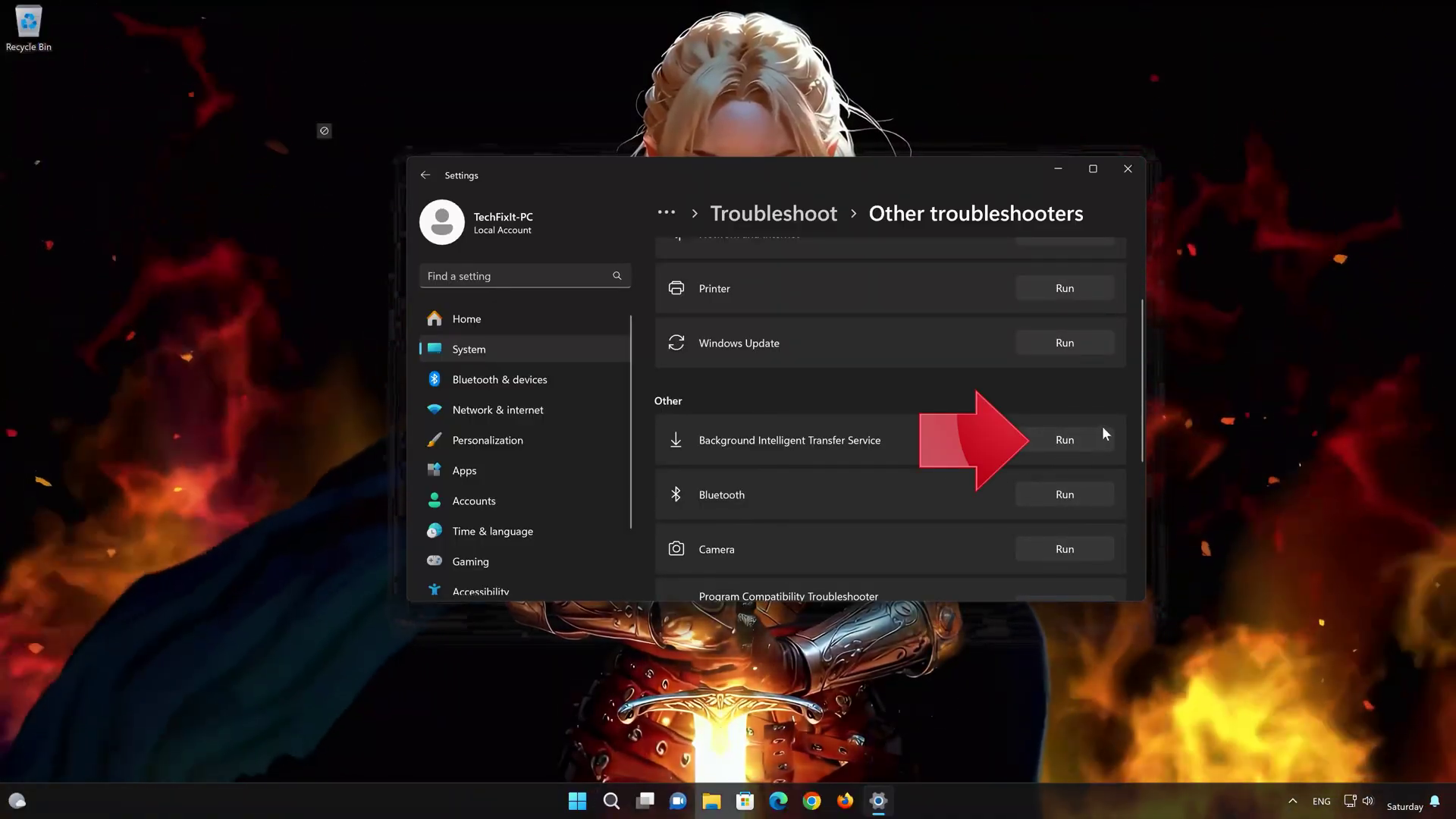
- Run the Background Intelligent Transfer Service troubleshooter and confirm it solved the problem
left_click(1082, 438)
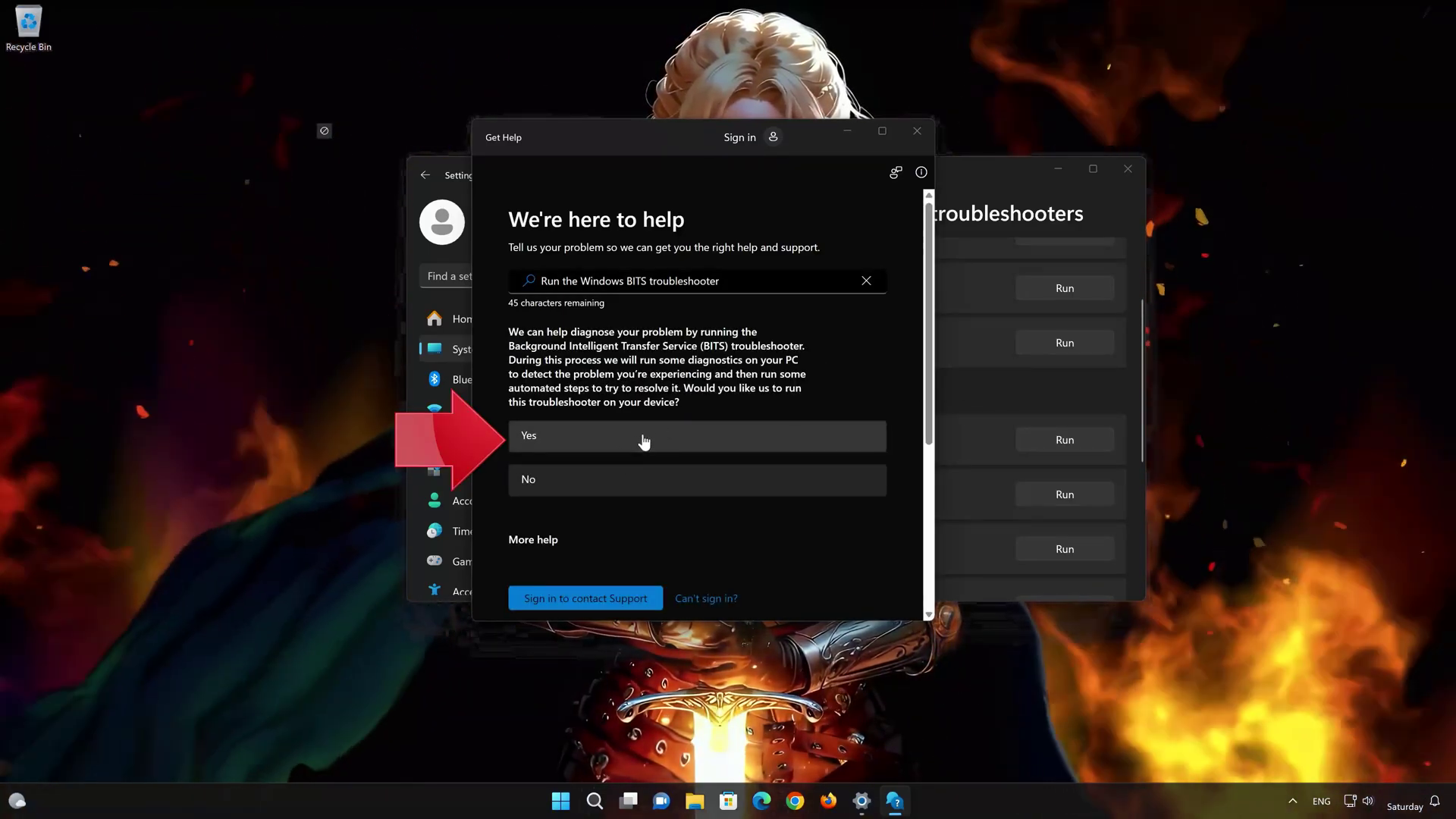
left_click(643, 441)
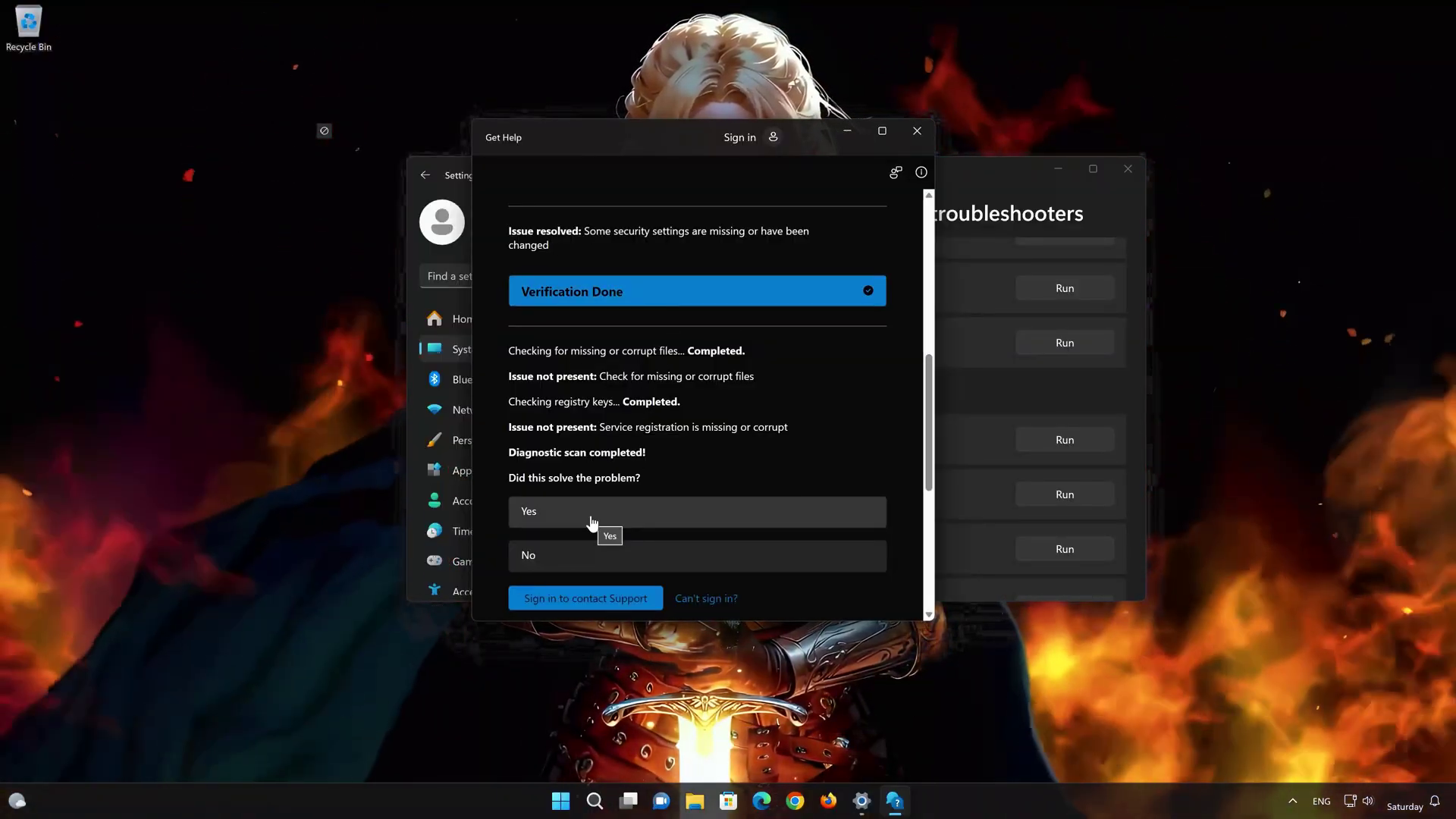
left_click(593, 522)
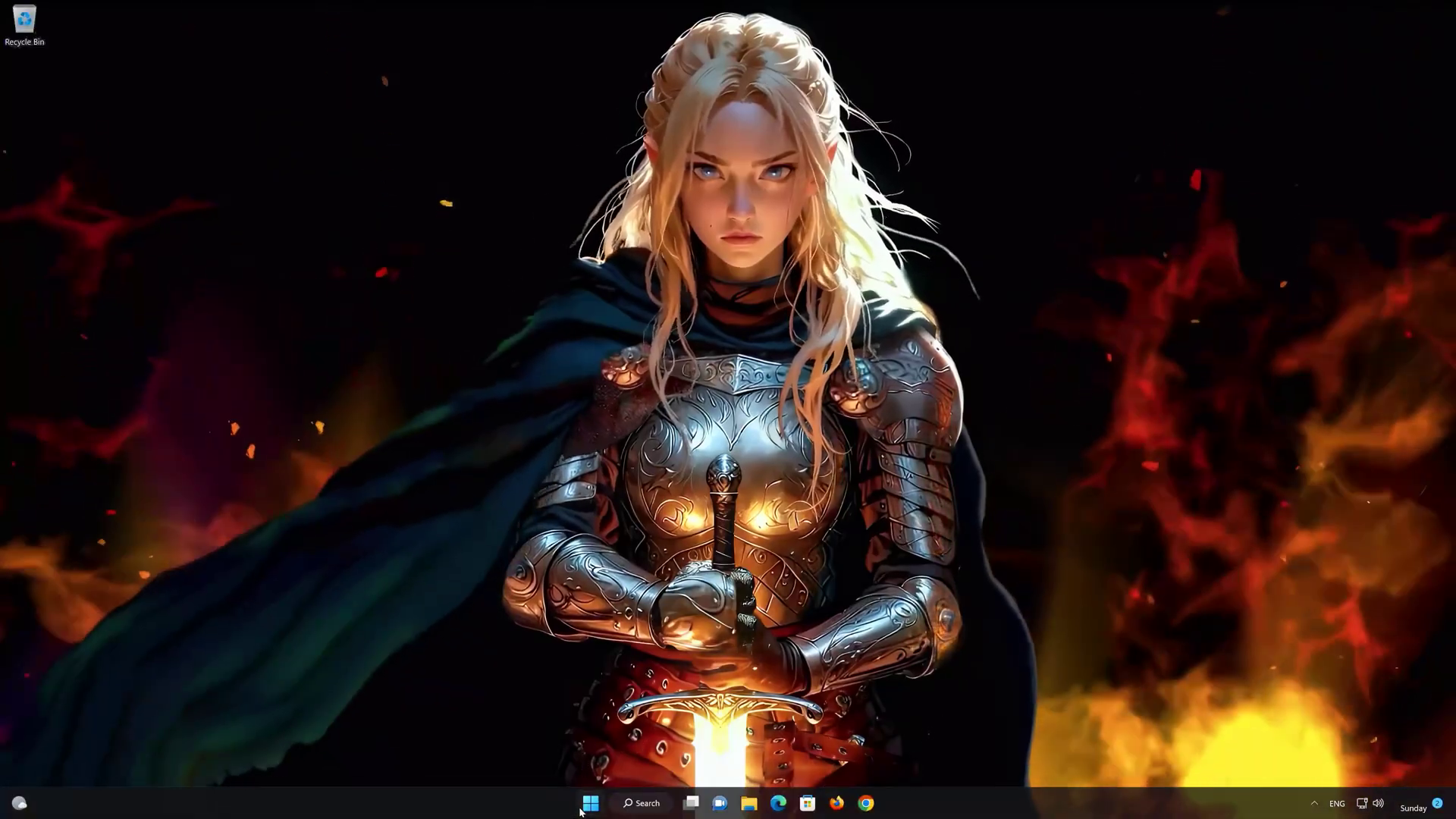
- Reopen Settings' Other troubleshooters and run the Windows Update troubleshooter
key("super")
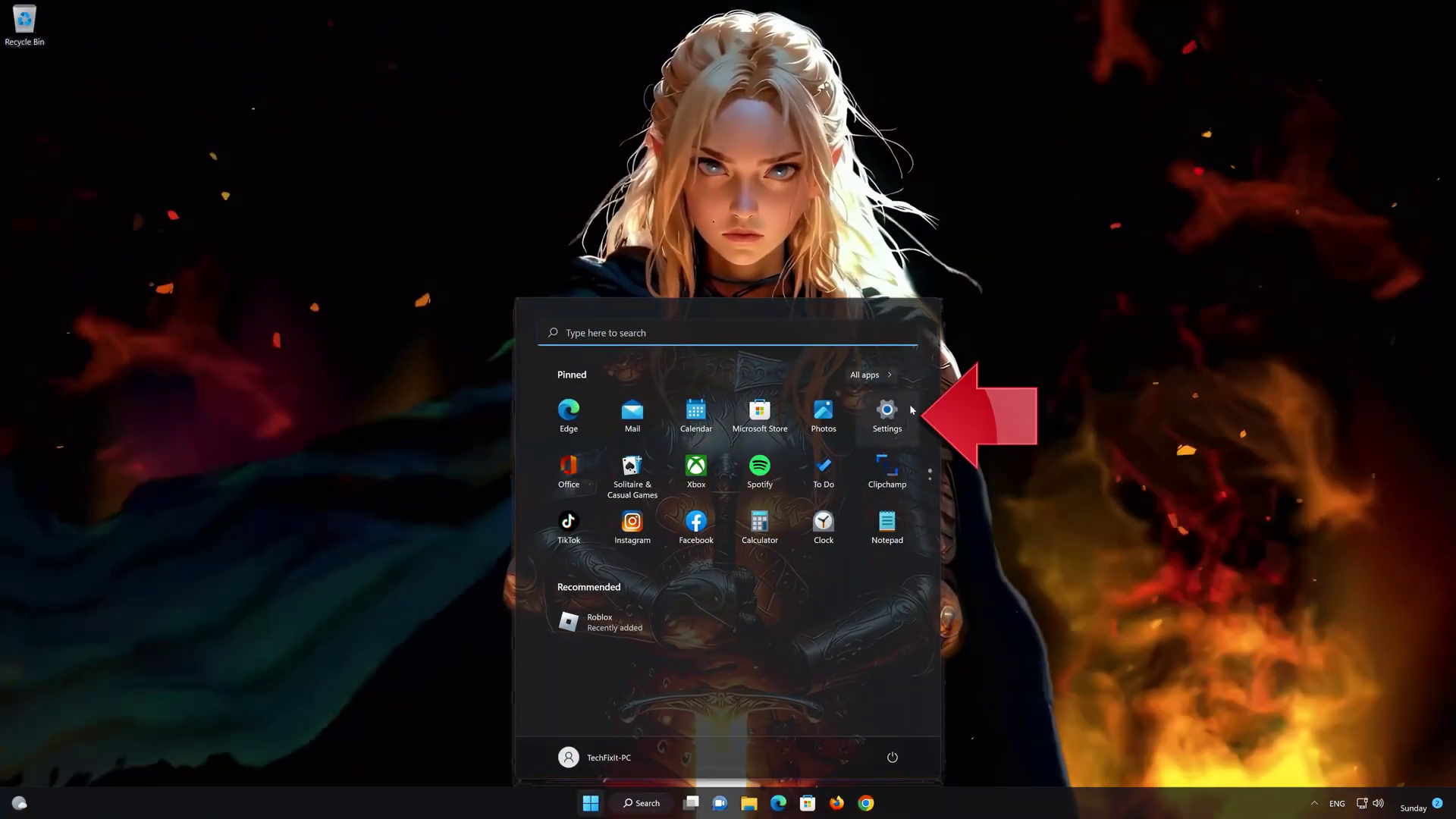
left_click(887, 421)
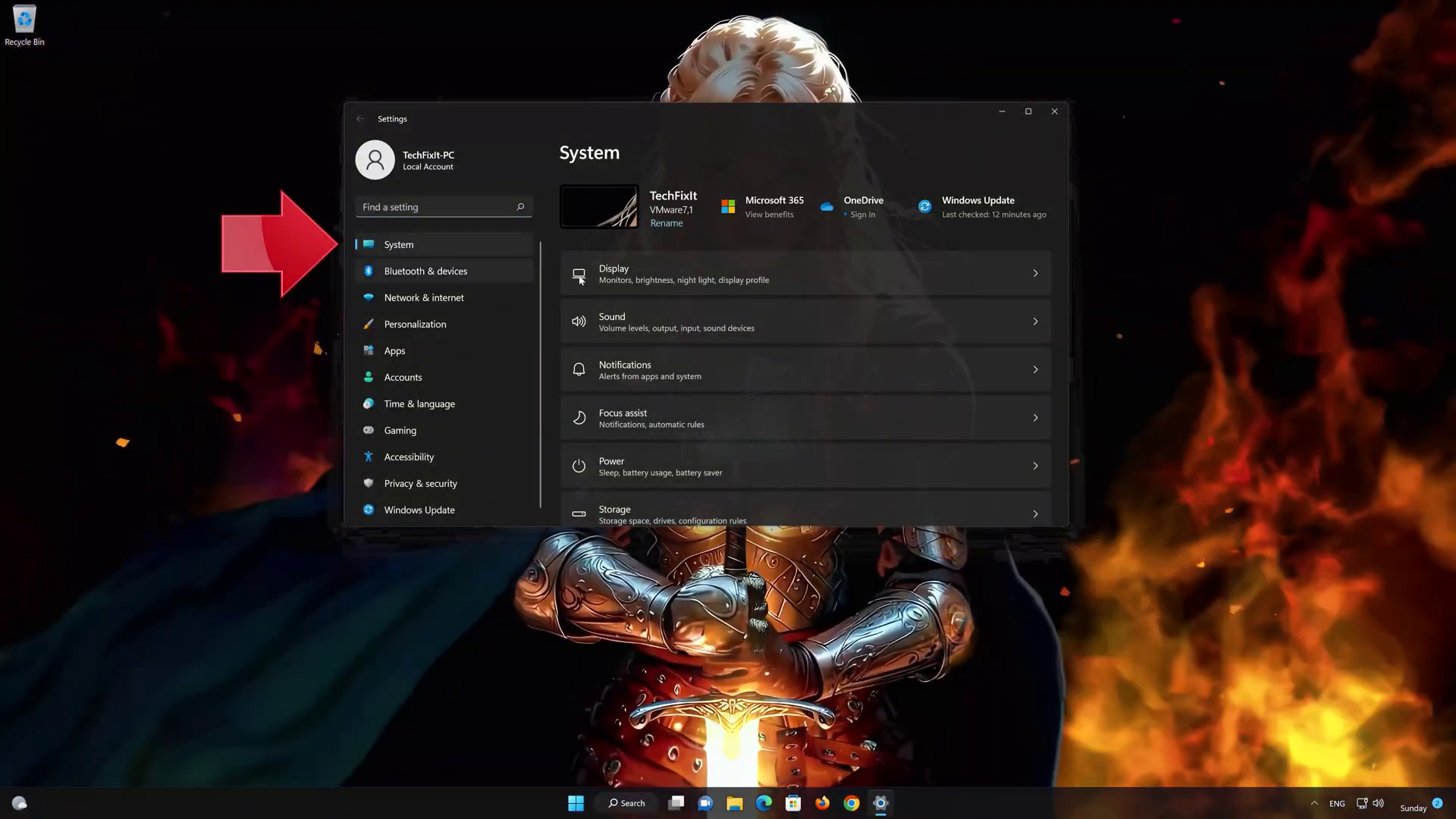
scroll(667, 321, "down", 5)
scroll(667, 321, "down", 1)
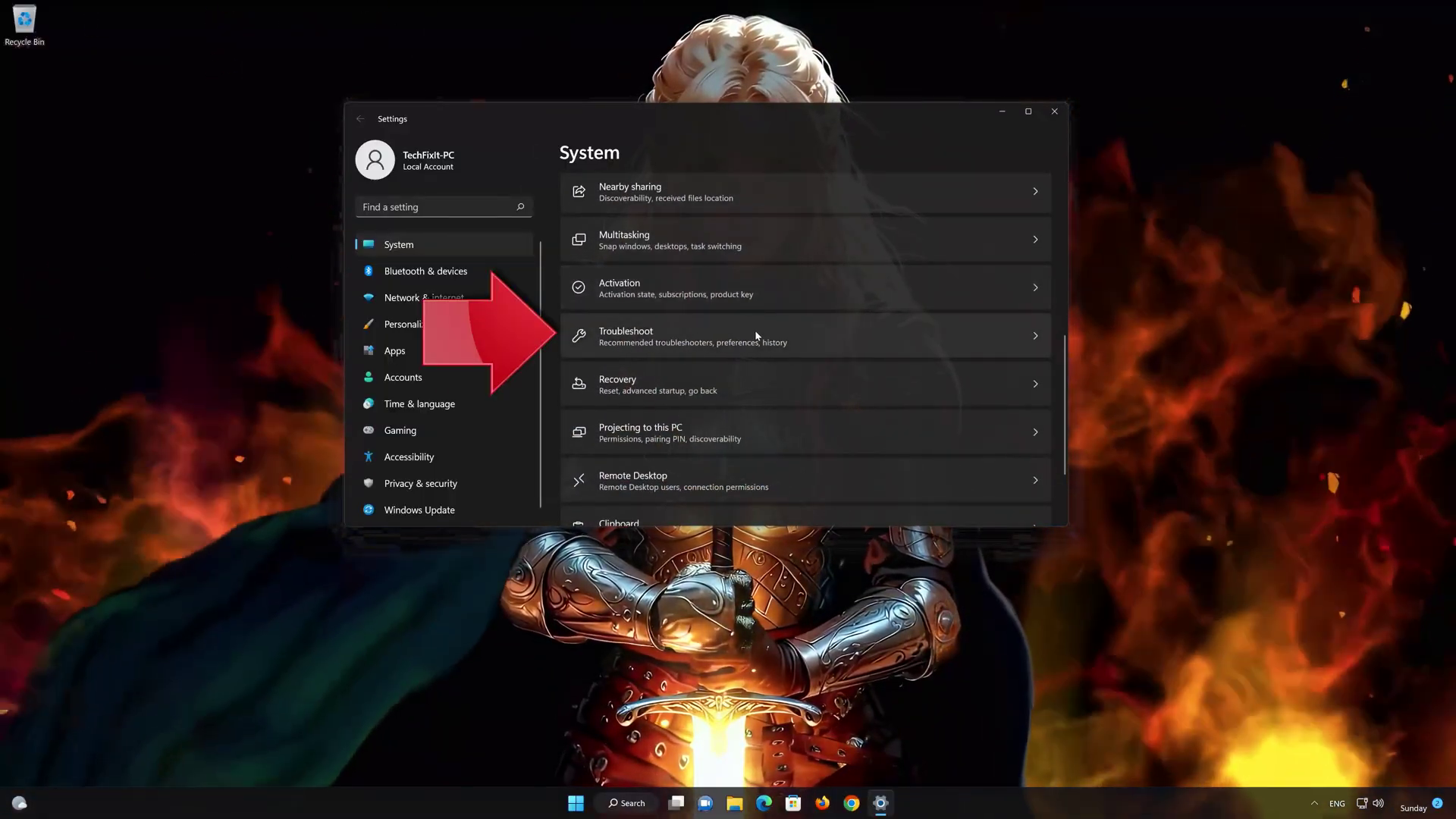
left_click(754, 334)
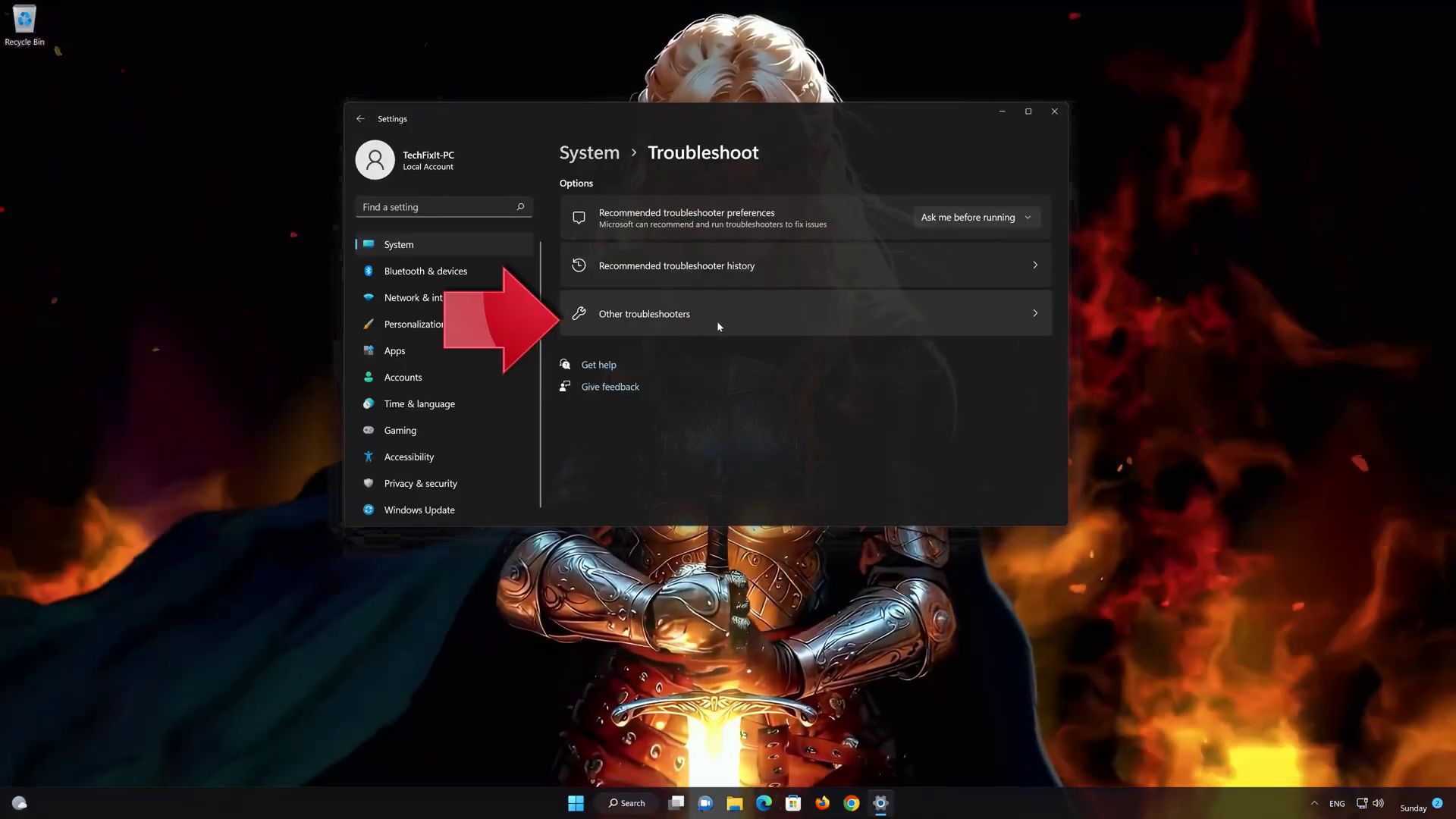
left_click(763, 320)
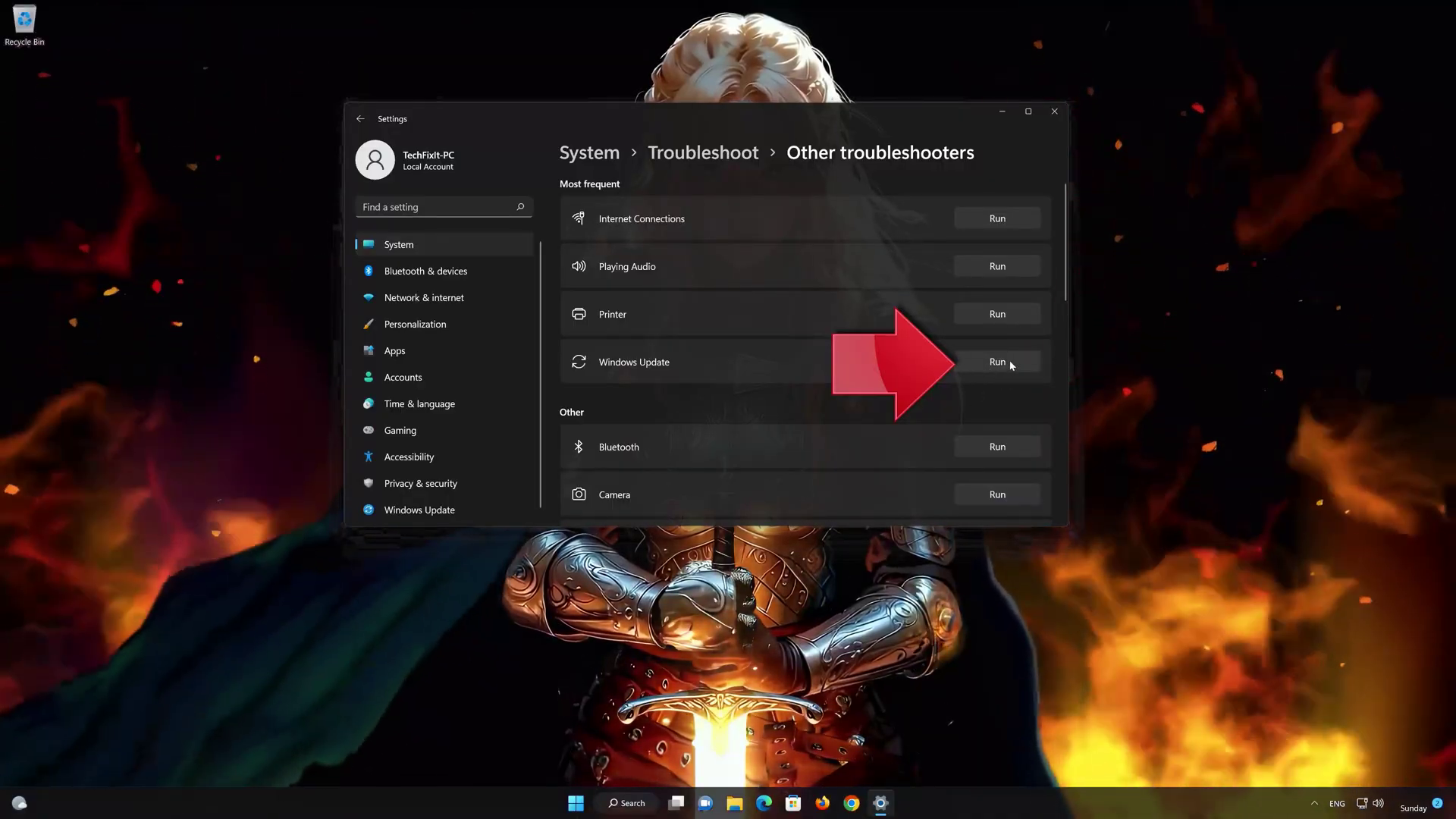
left_click(1009, 363)
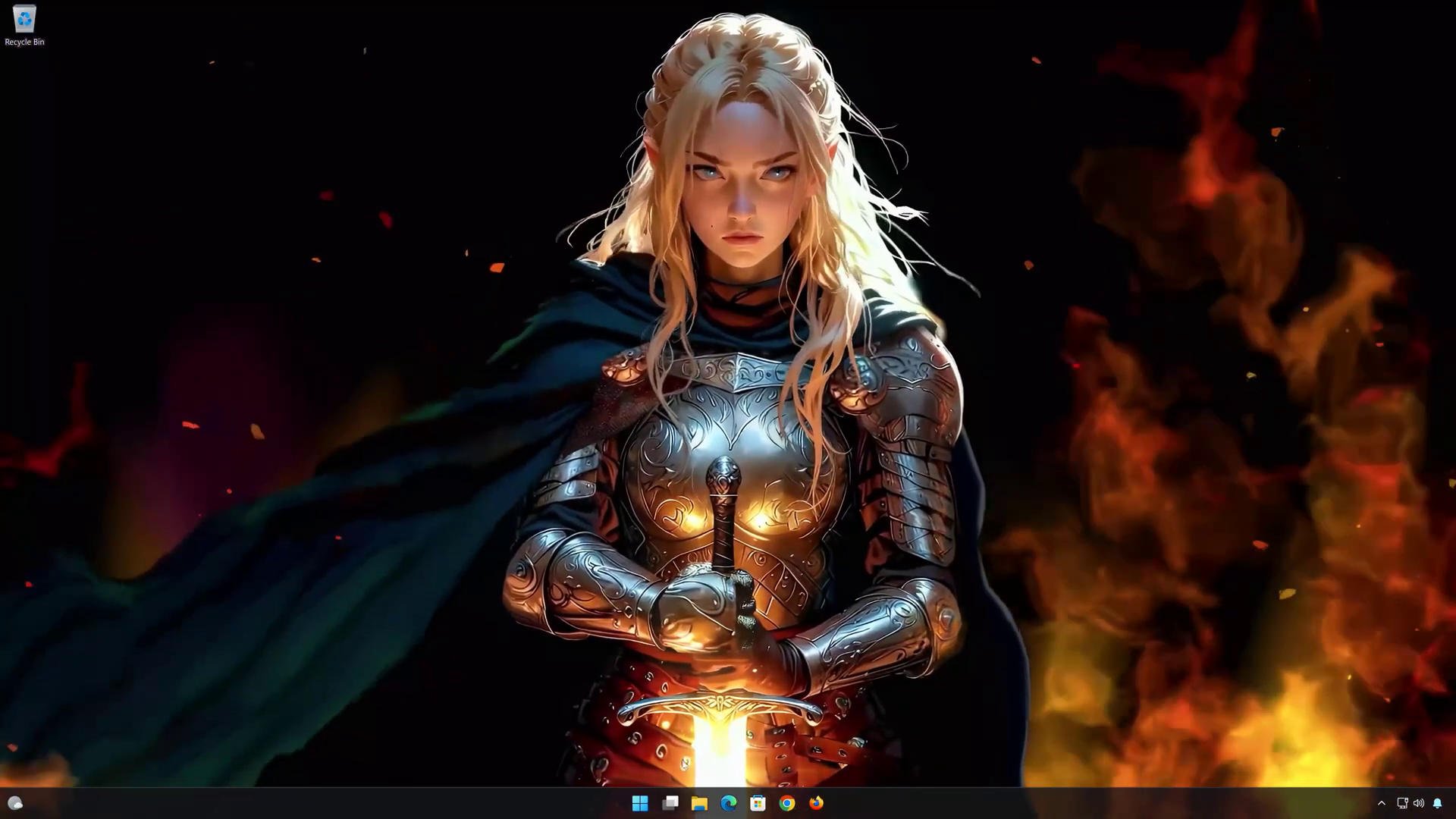
- Run sfc /scannow in an administrator Command Prompt, then exit it
left_click(648, 798)
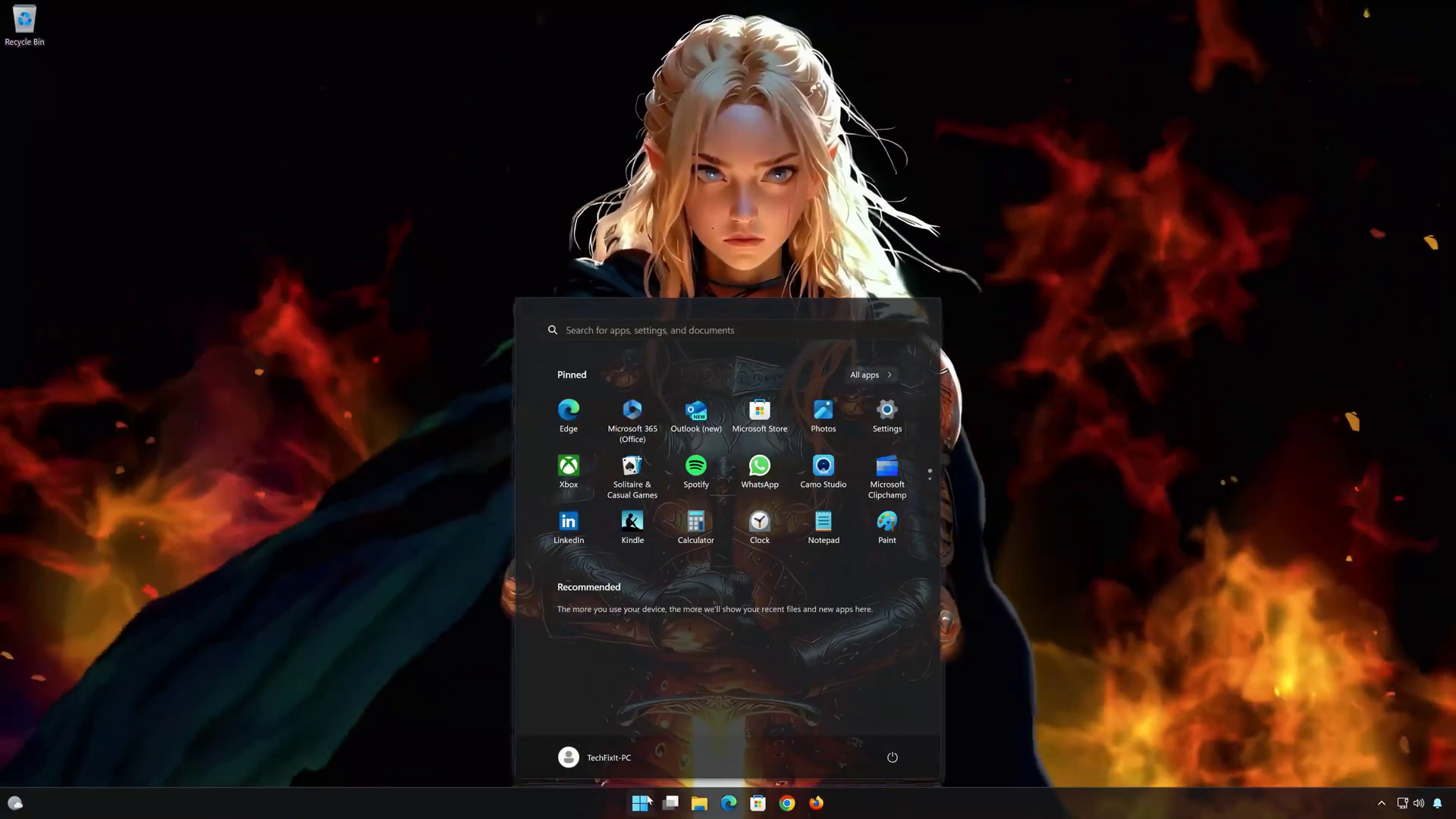
type("cmd")
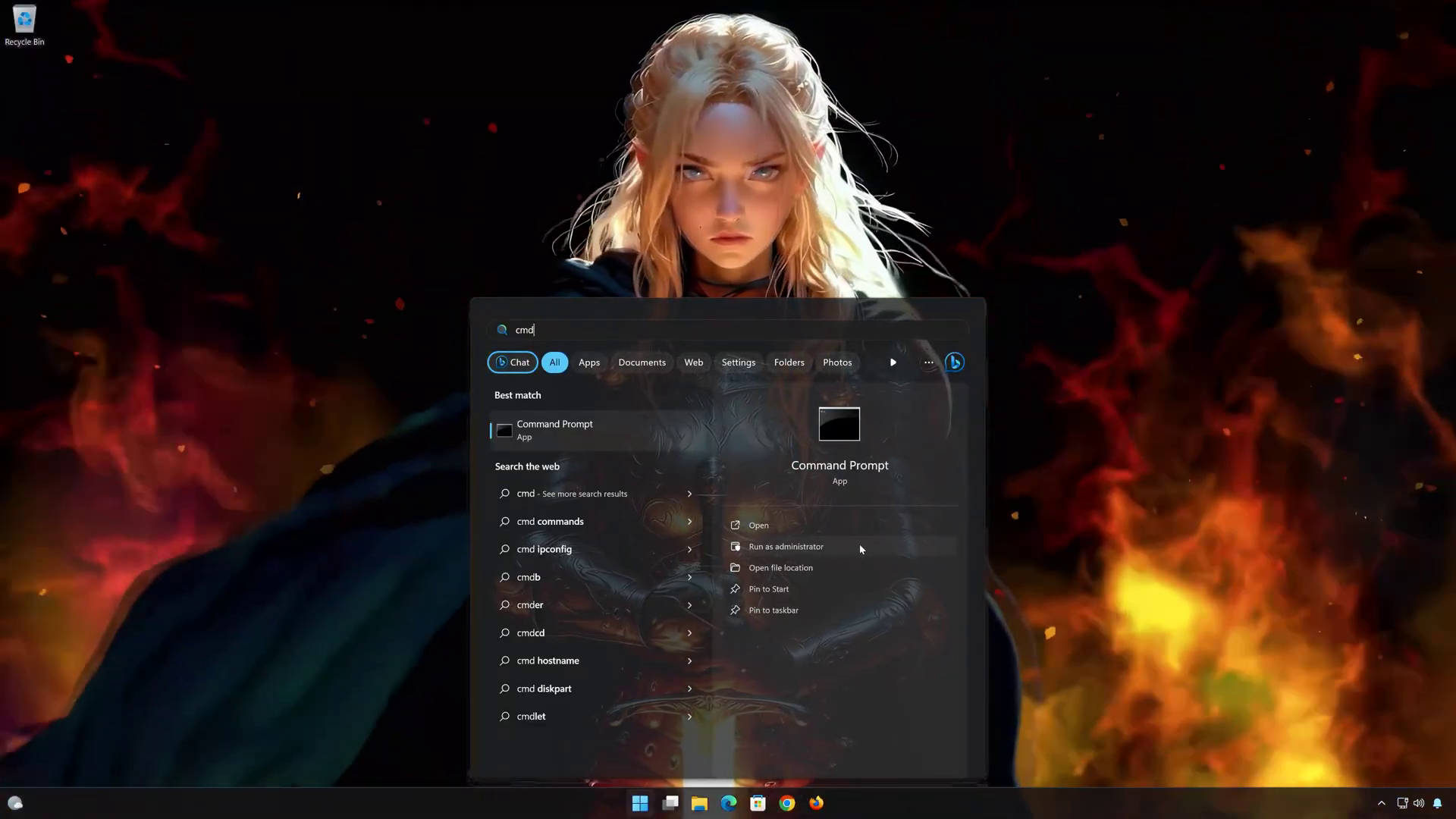
left_click(860, 546)
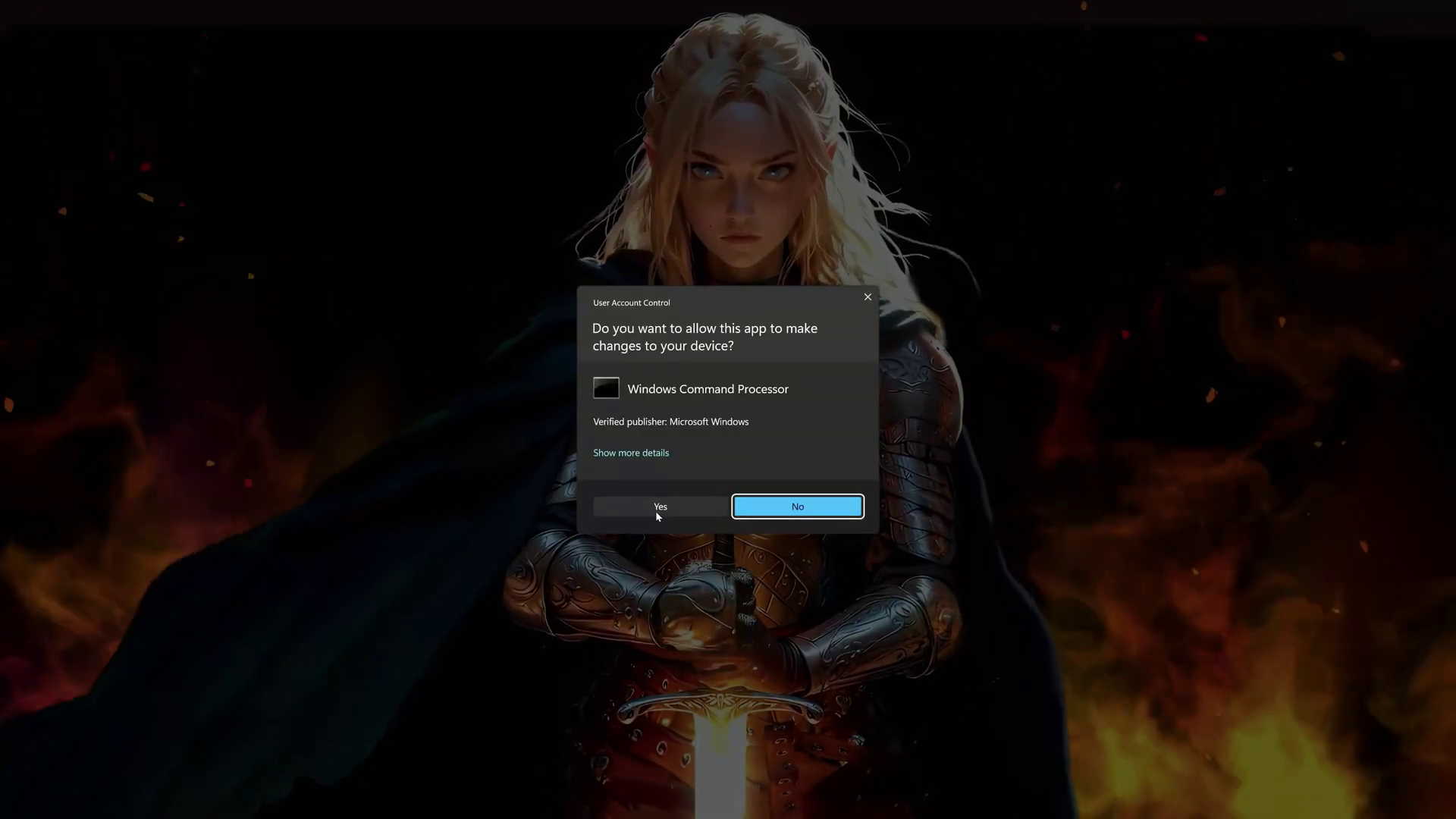
left_click(657, 512)
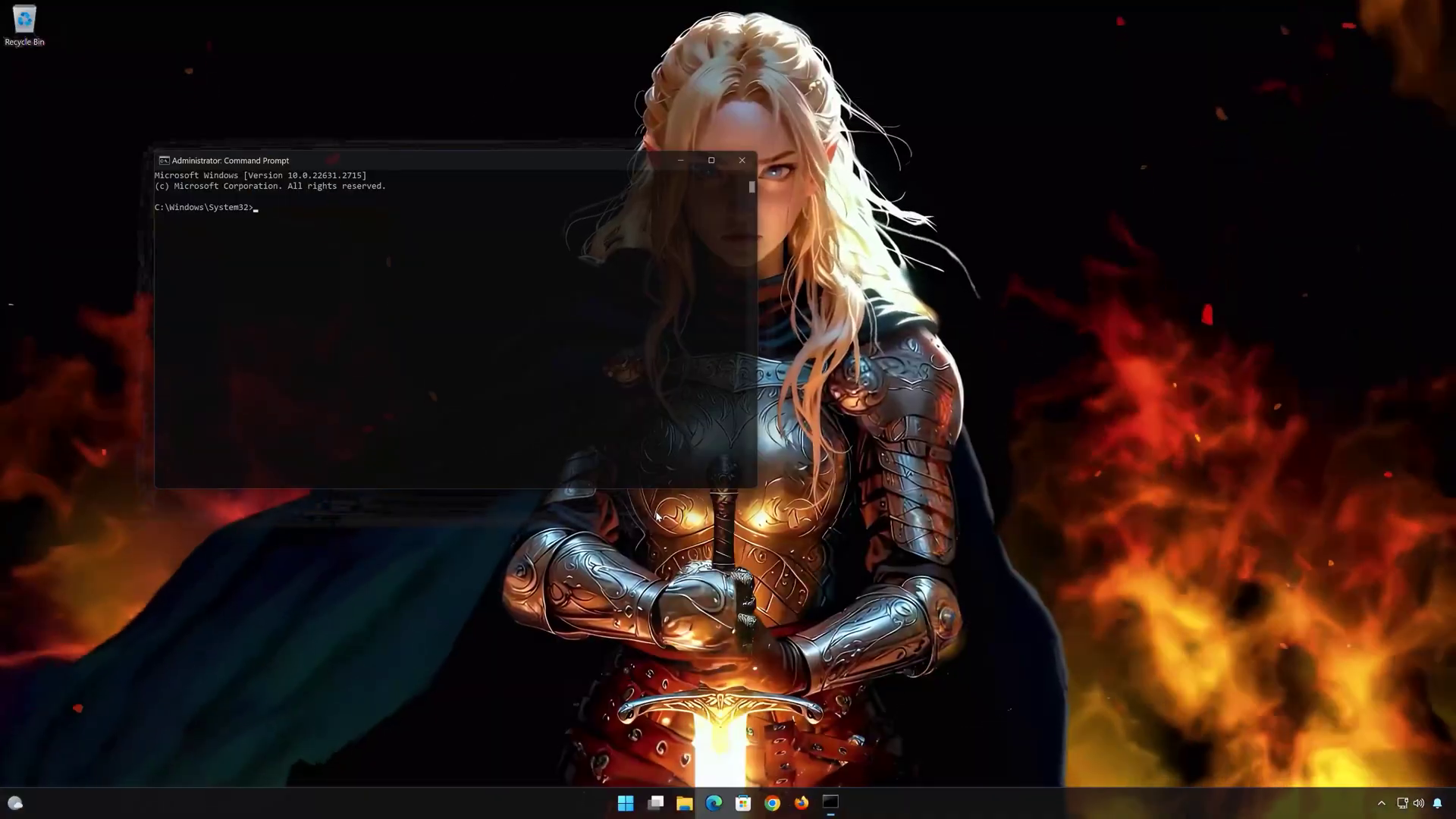
left_click_drag(556, 164, 817, 226)
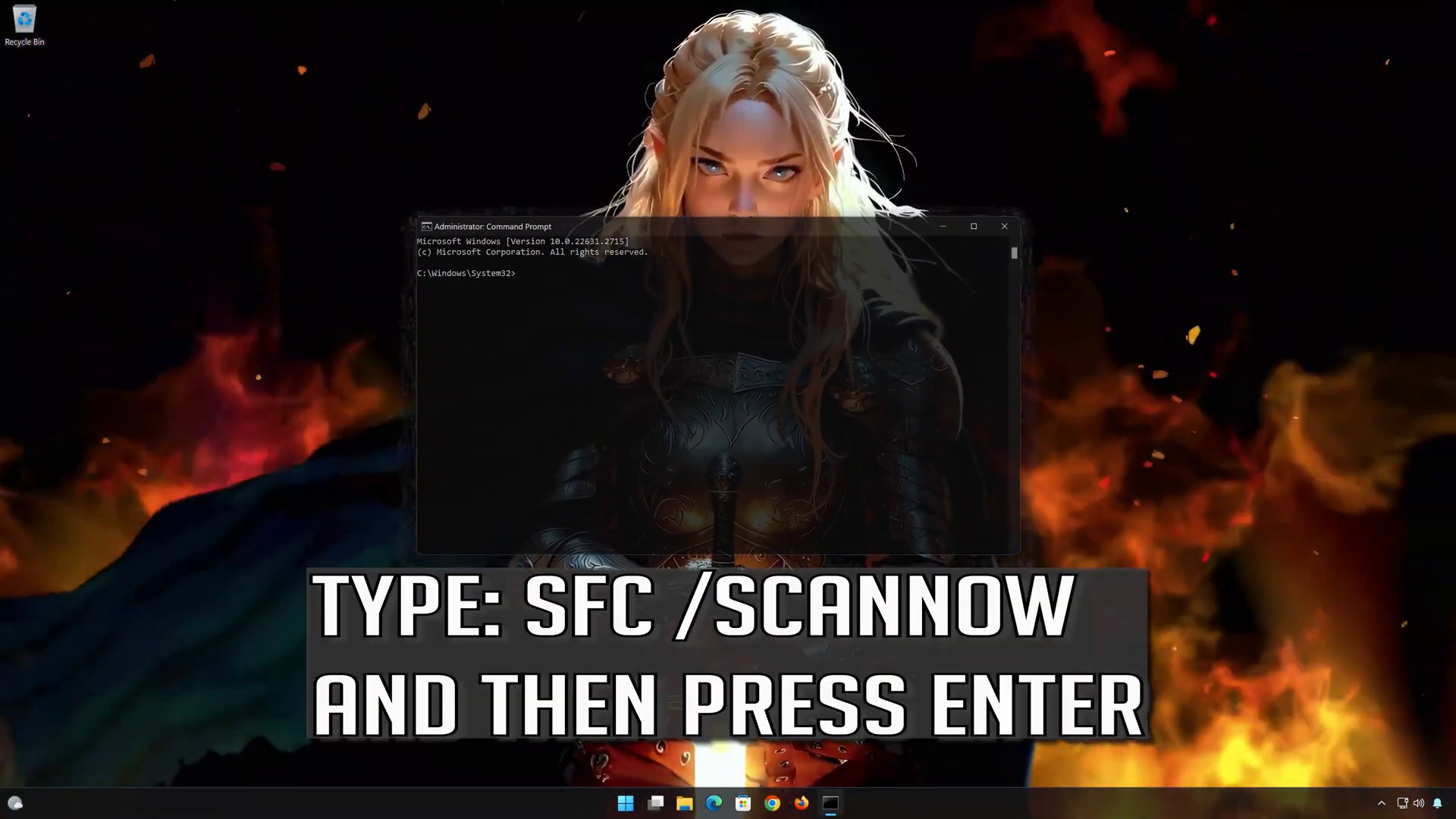
type("sfc /scannow")
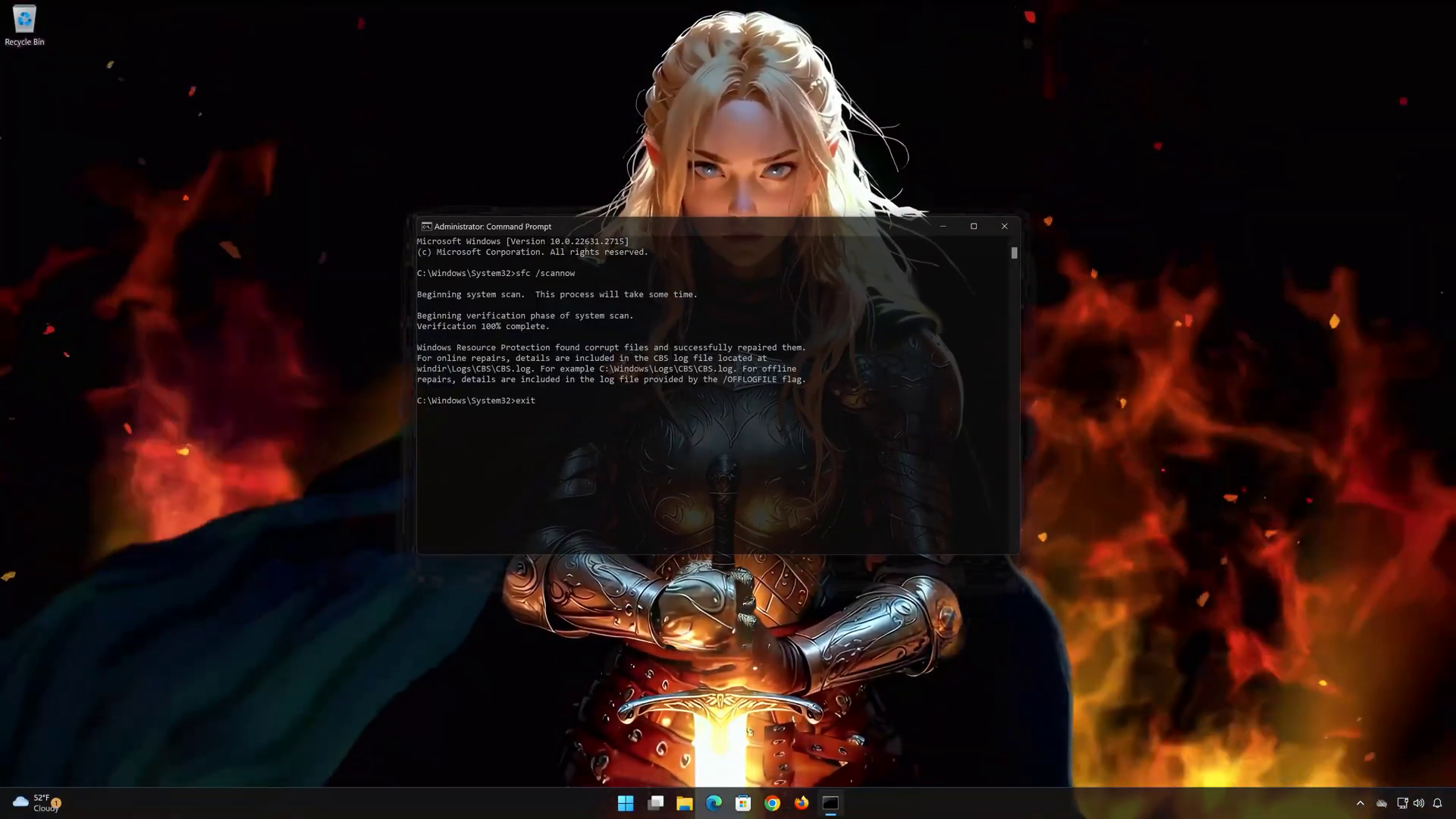
key("Return")
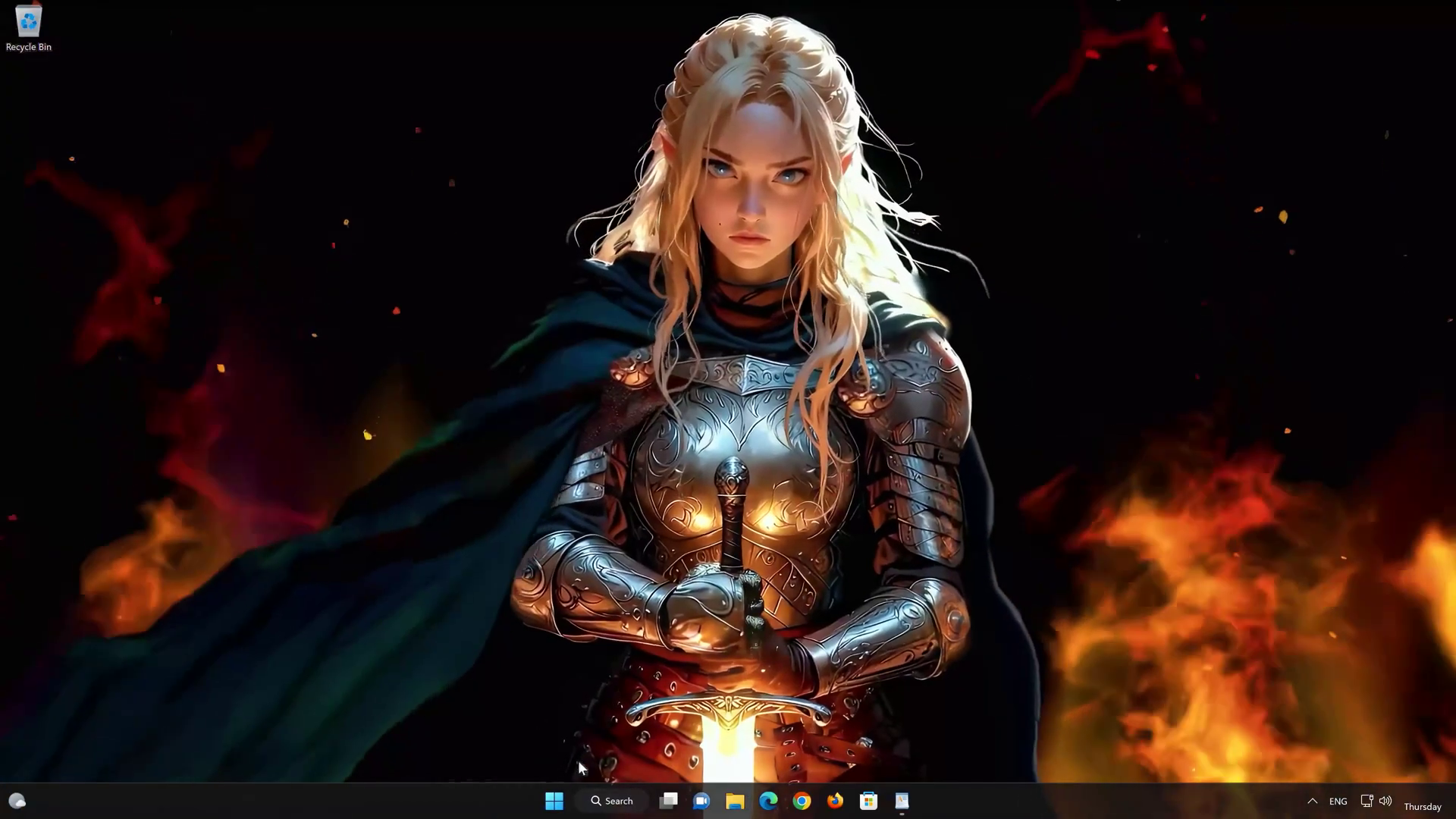
- Open a new blank Notepad document from Start
left_click(554, 803)
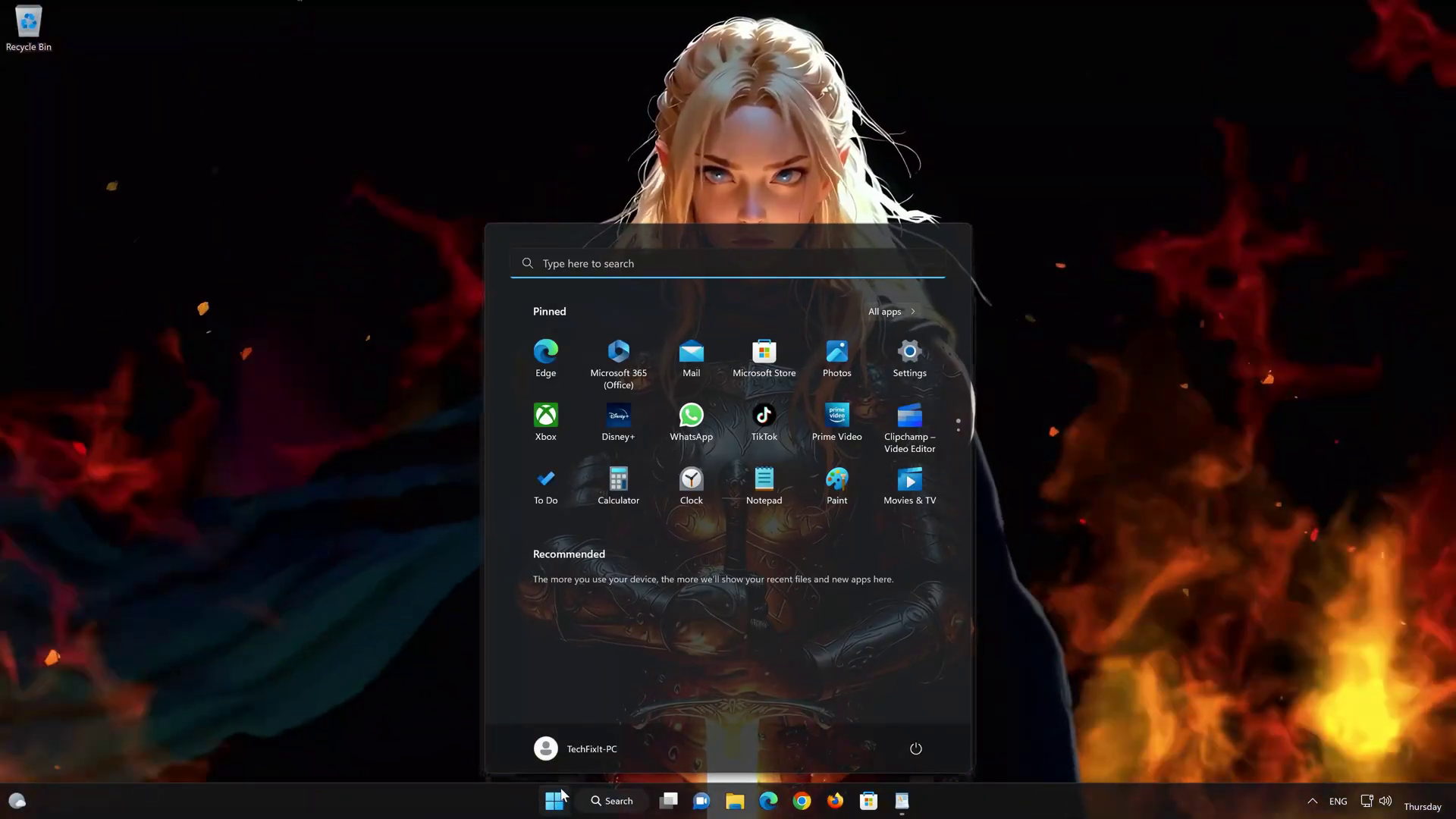
type("notepad")
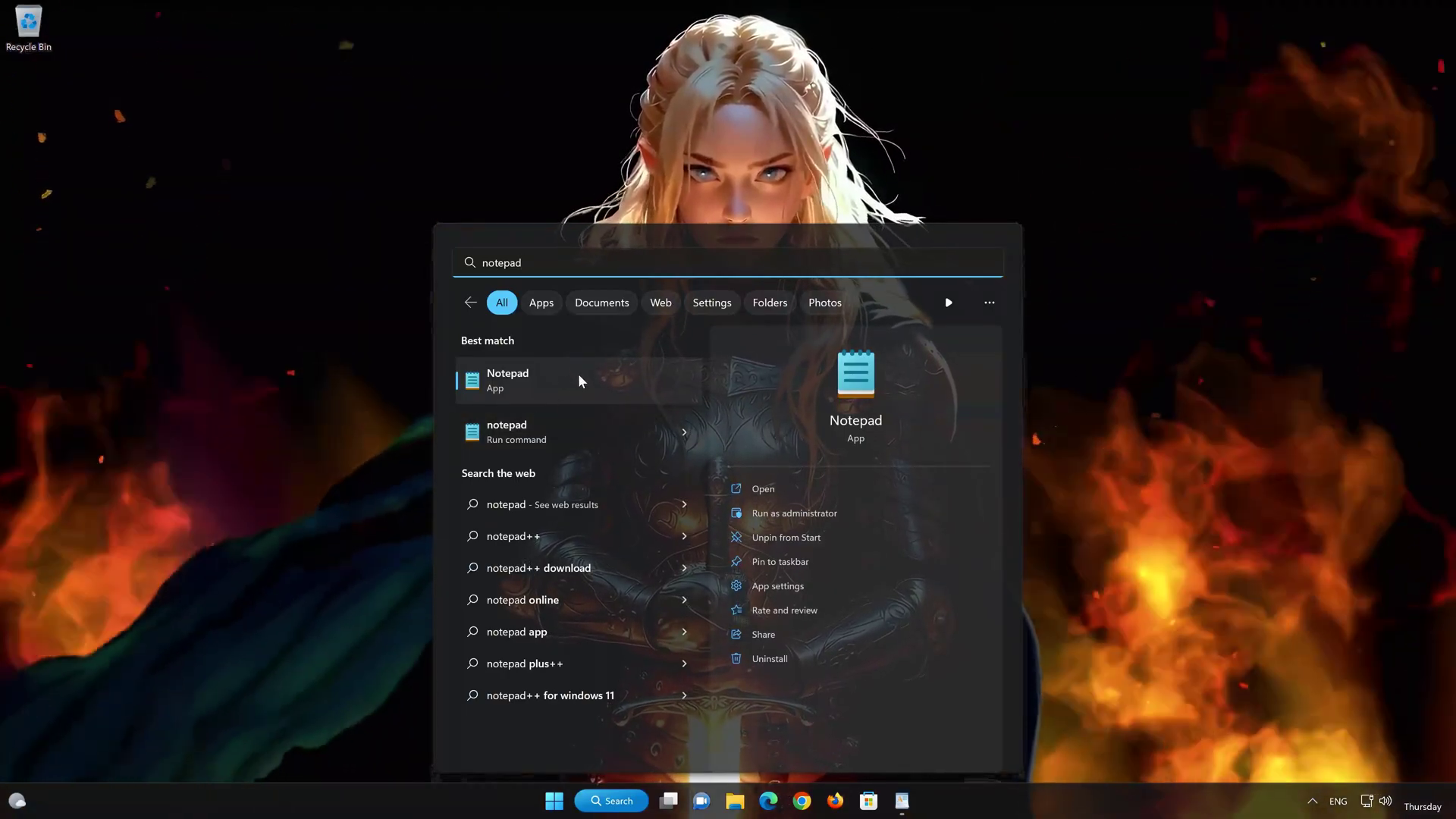
left_click(578, 375)
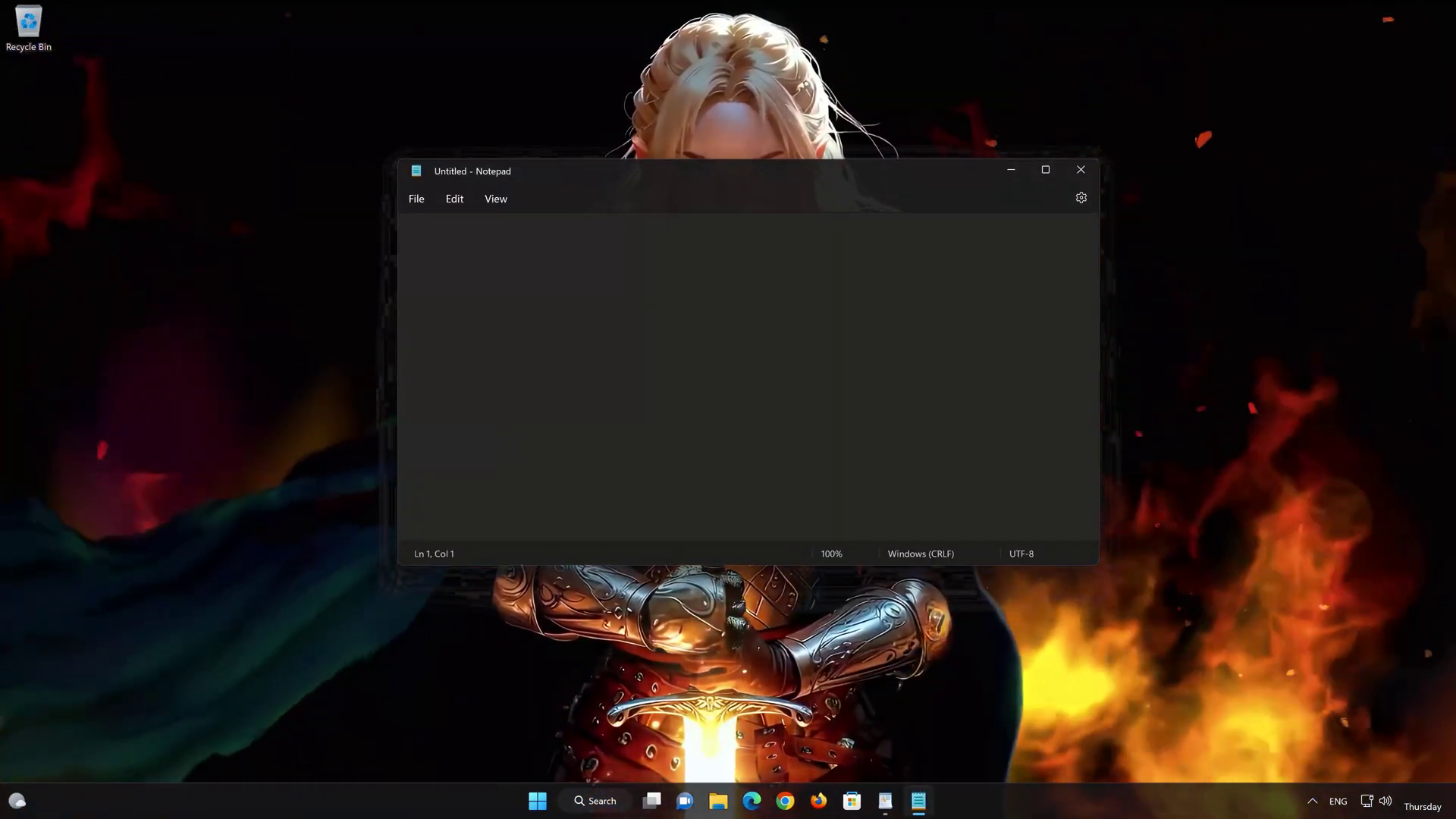
- Copy all the reset commands from WordPad and paste them into Notepad
left_click(884, 802)
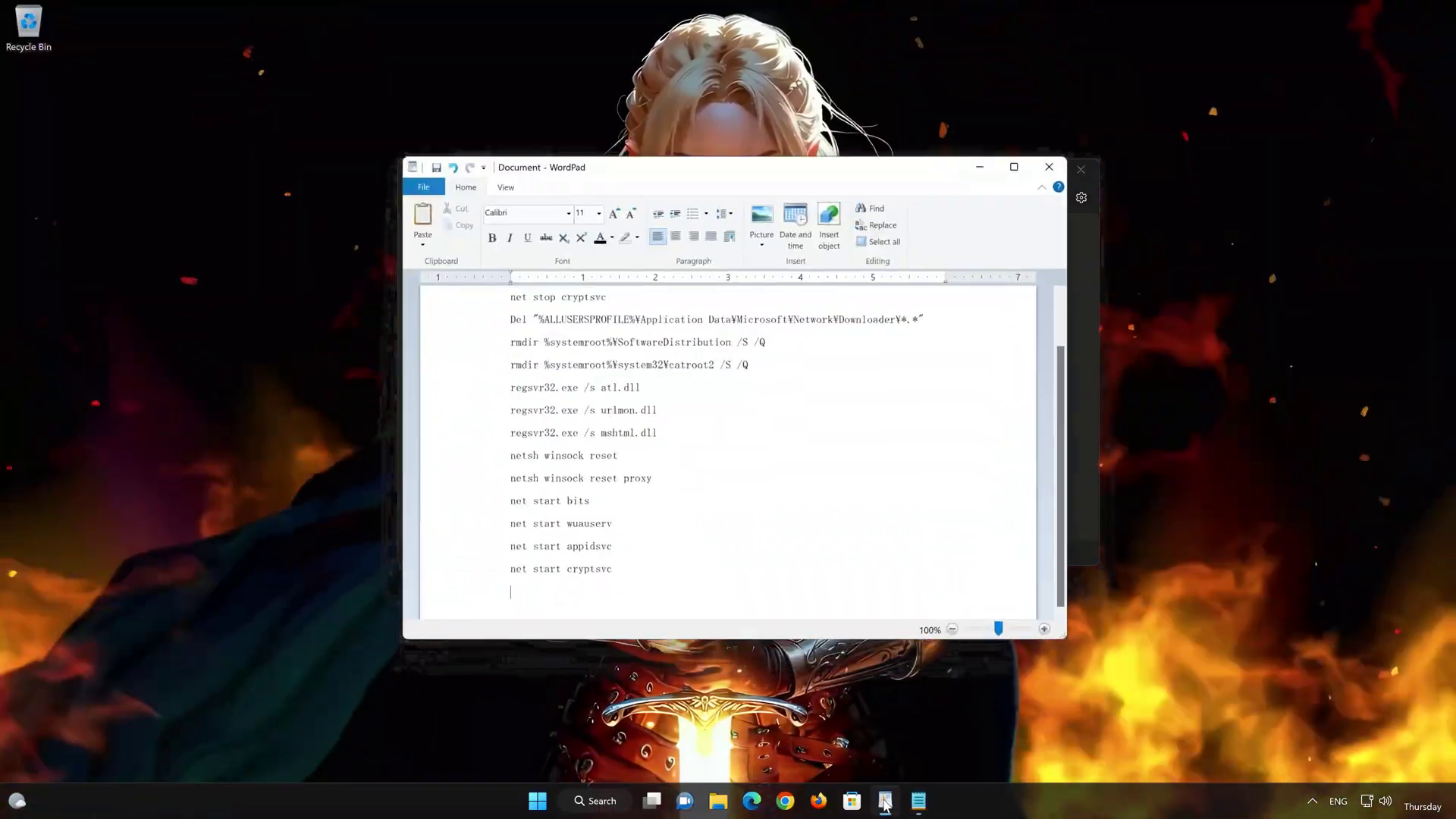
key("ctrl+a")
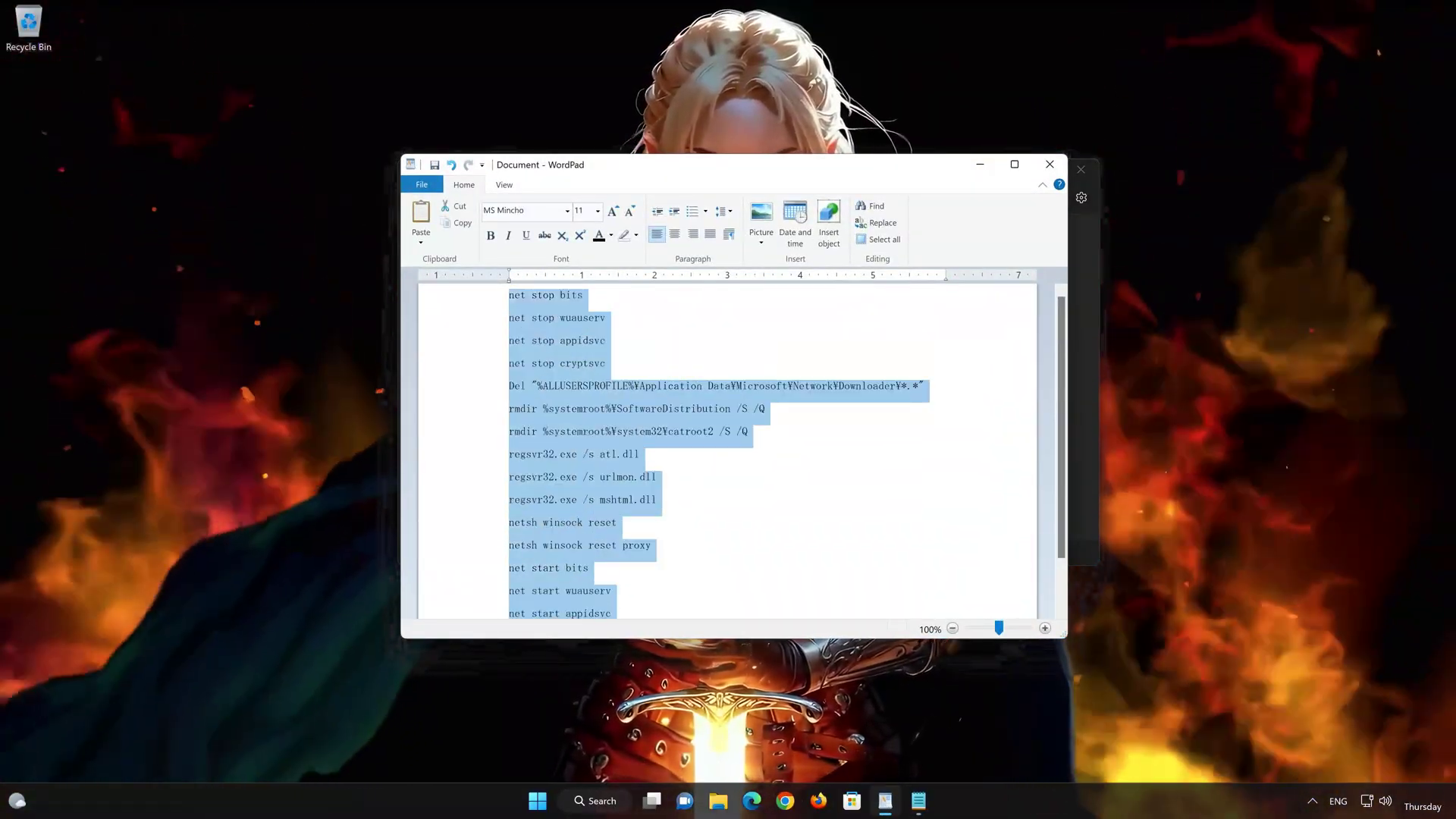
right_click(524, 310)
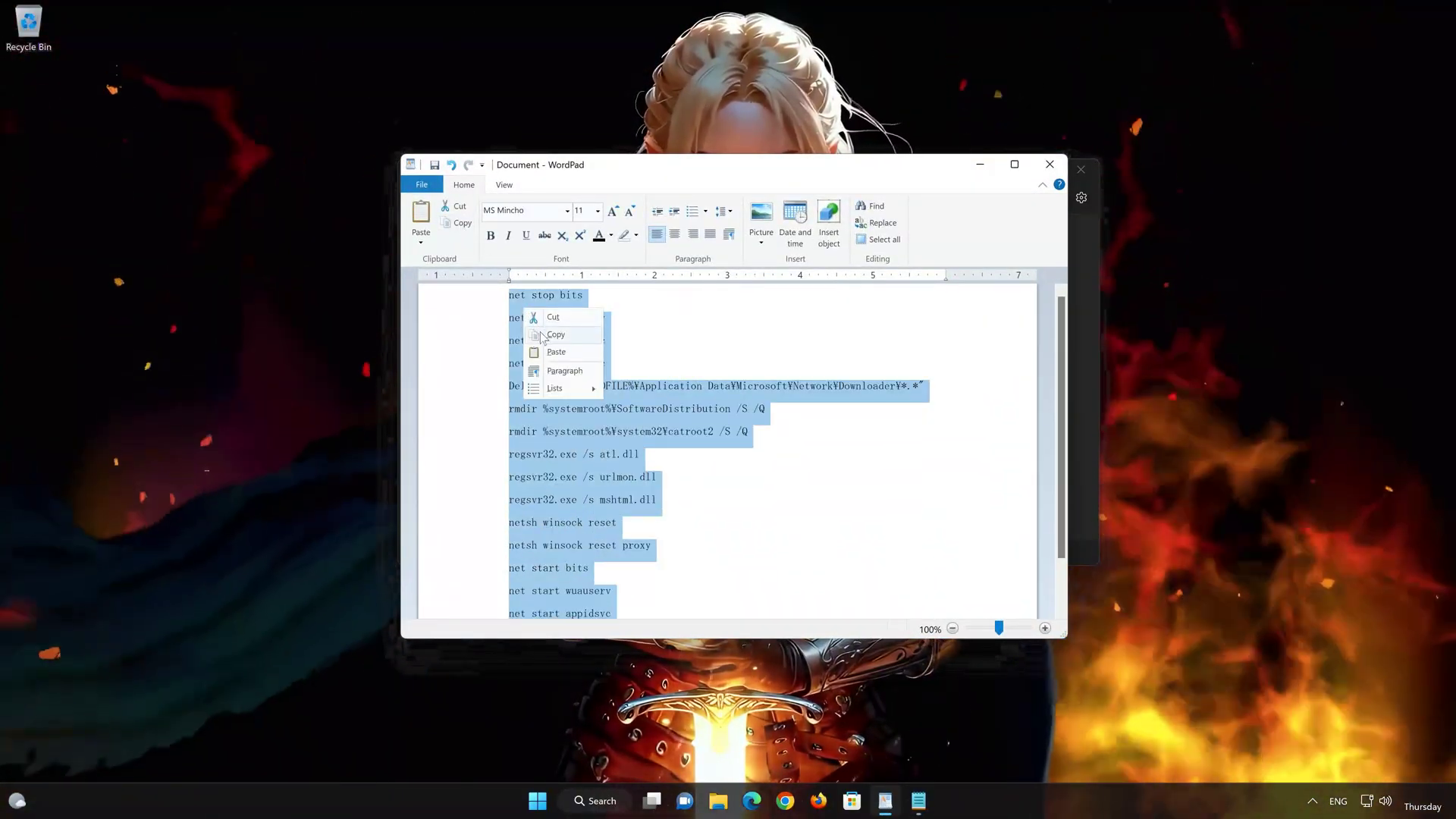
left_click(981, 164)
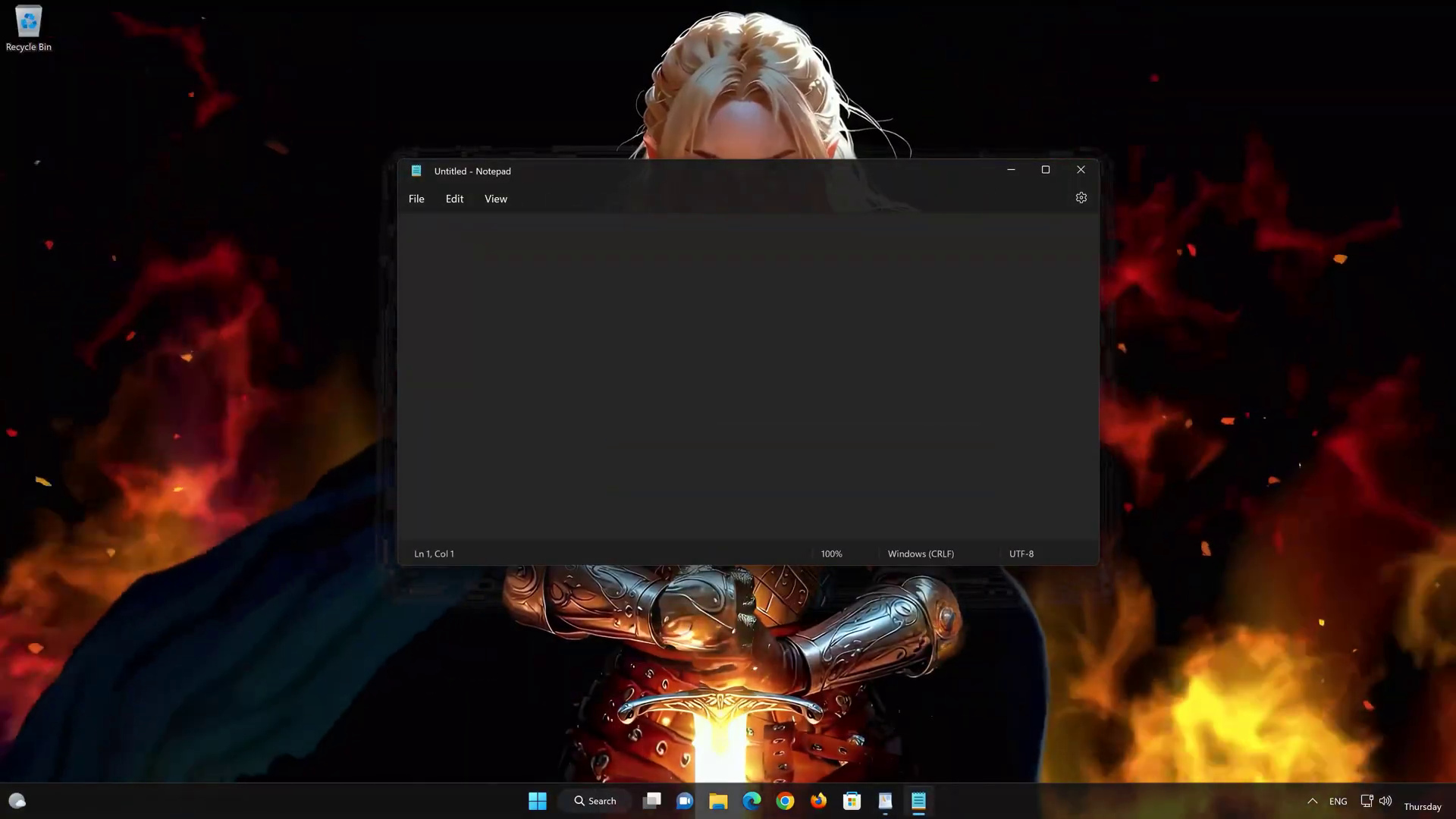
right_click(463, 255)
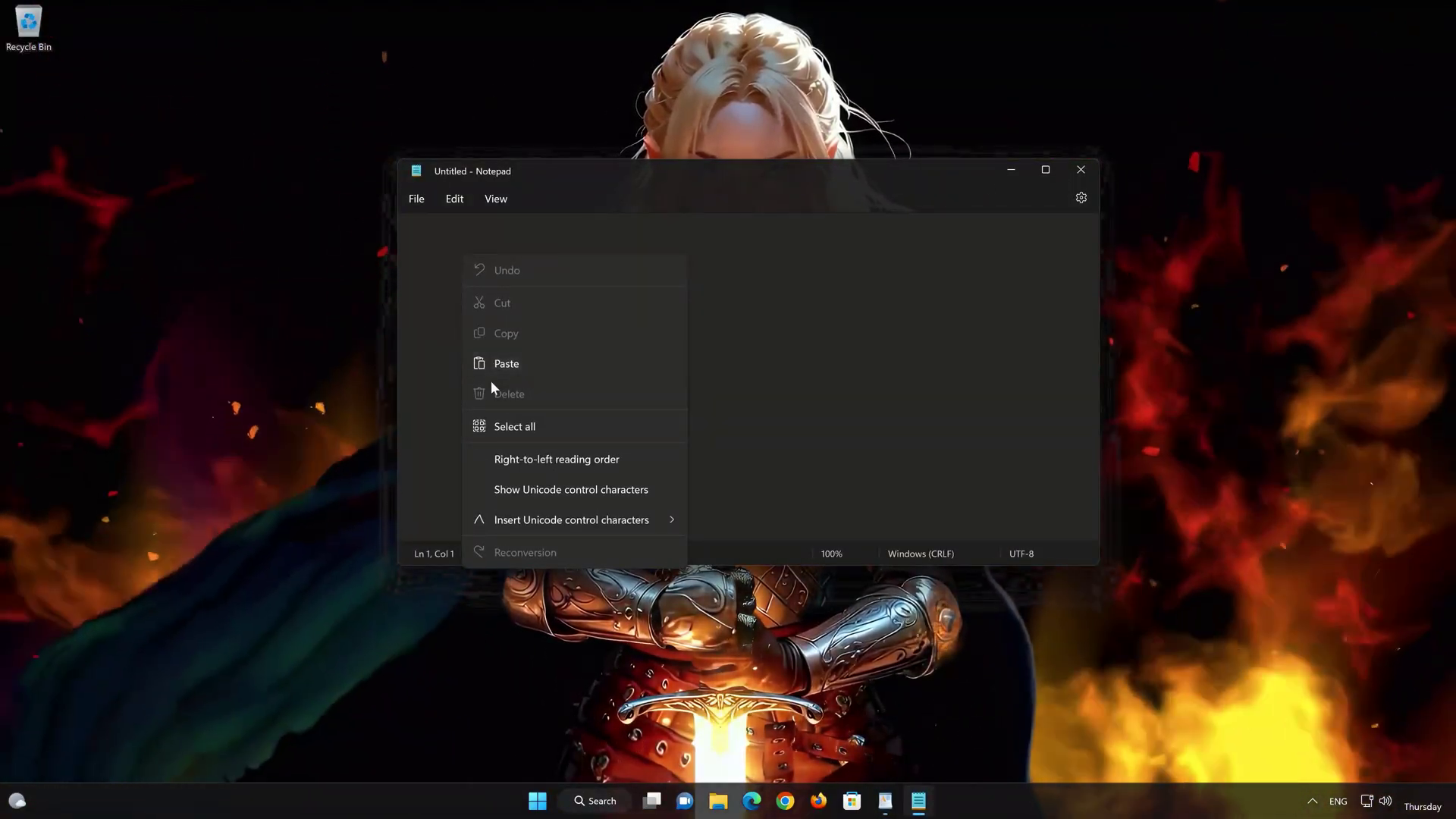
left_click(536, 364)
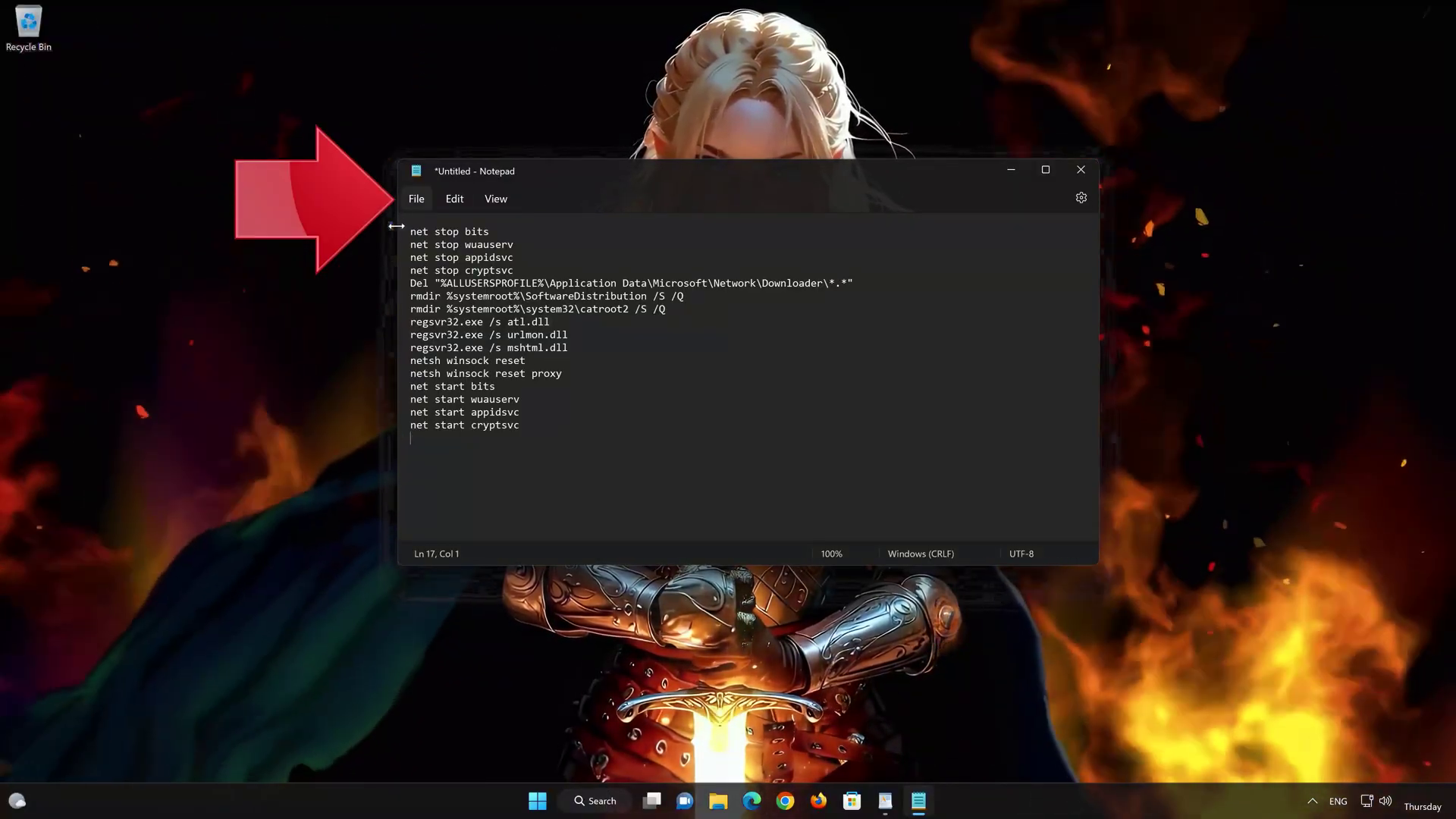
- Save the script to the Desktop as FIX.BAT with the All files type
left_click(417, 199)
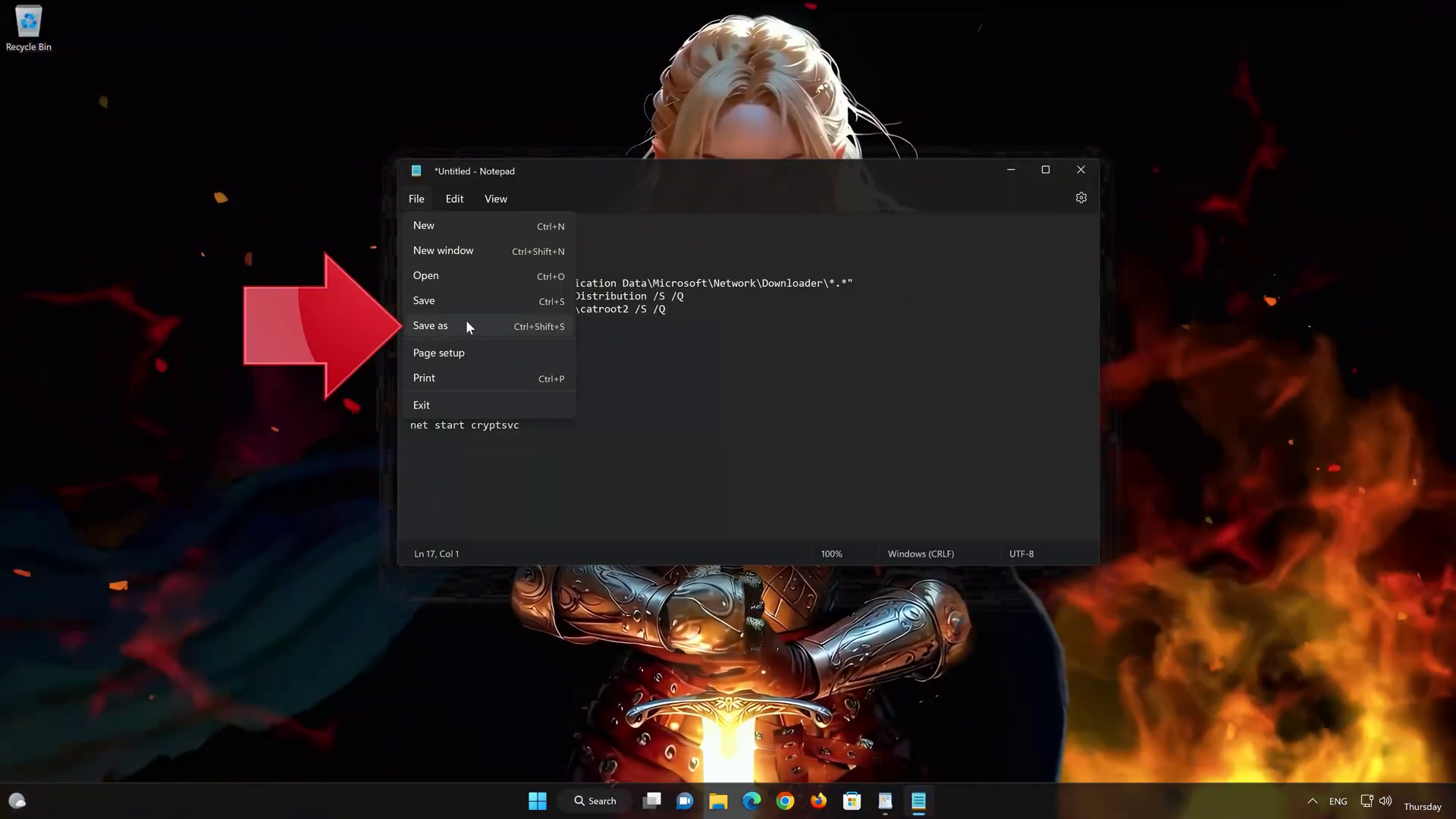
left_click(471, 324)
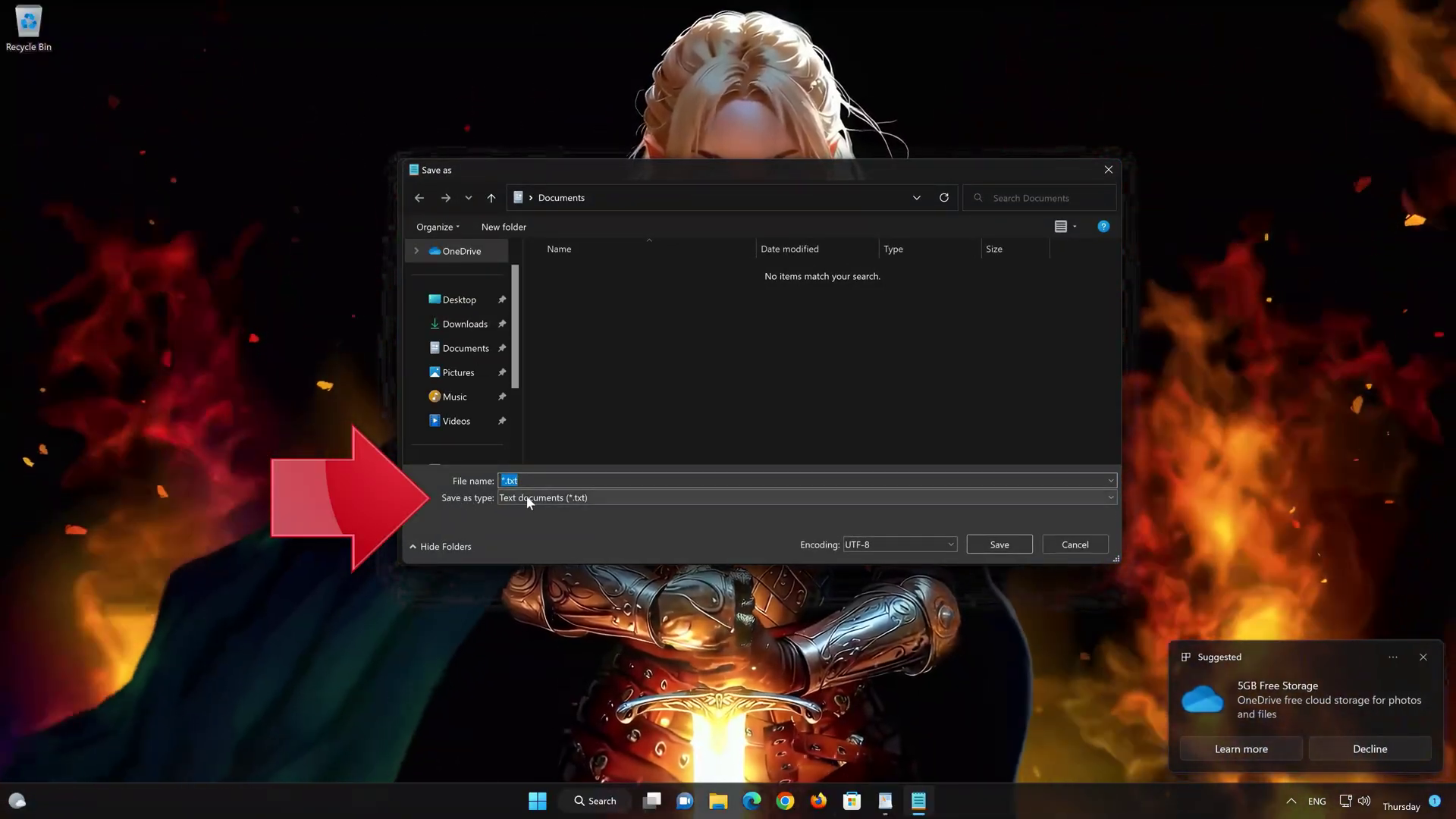
left_click(527, 495)
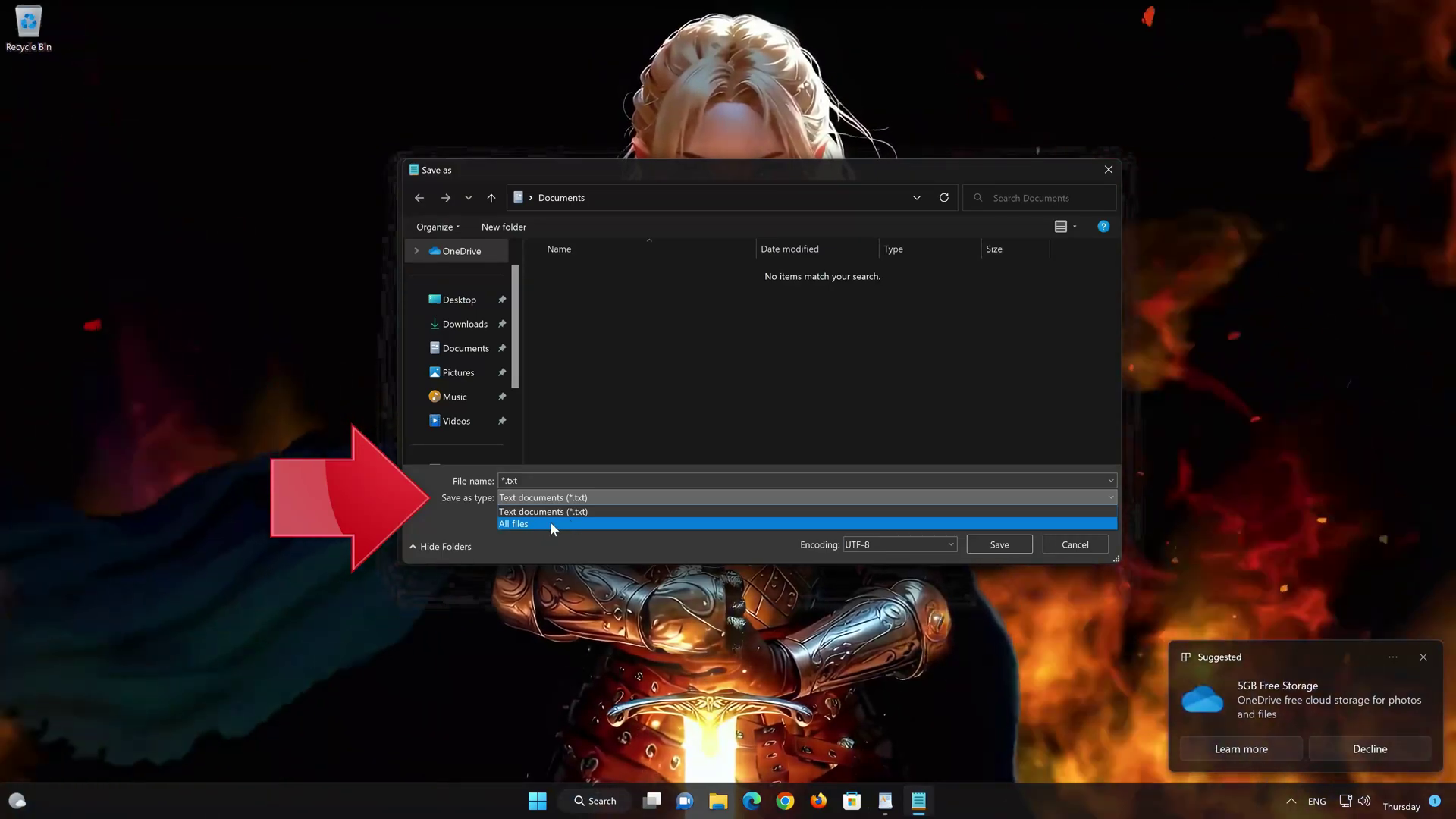
left_click(530, 522)
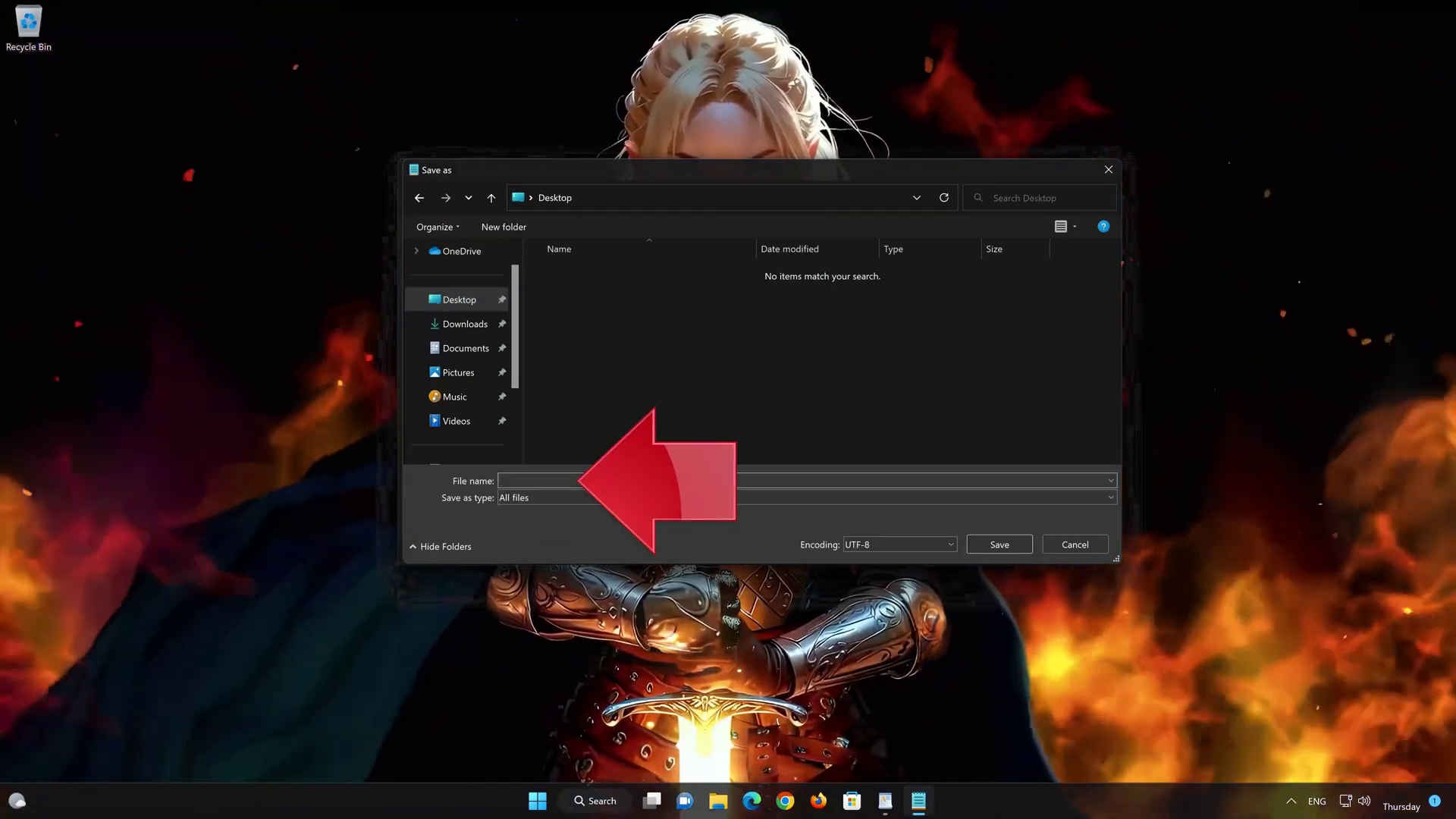
type("FI")
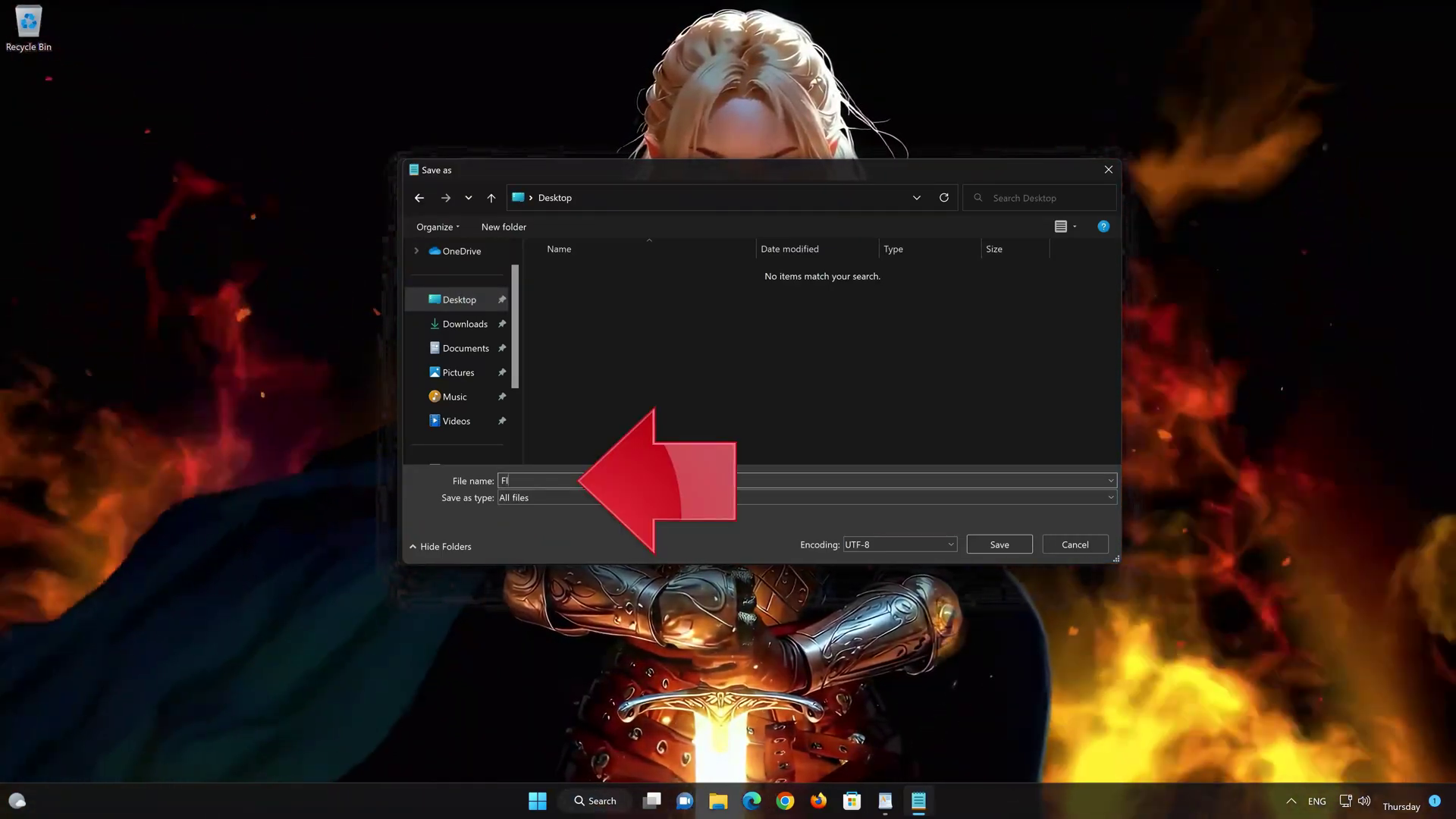
type("X.BA")
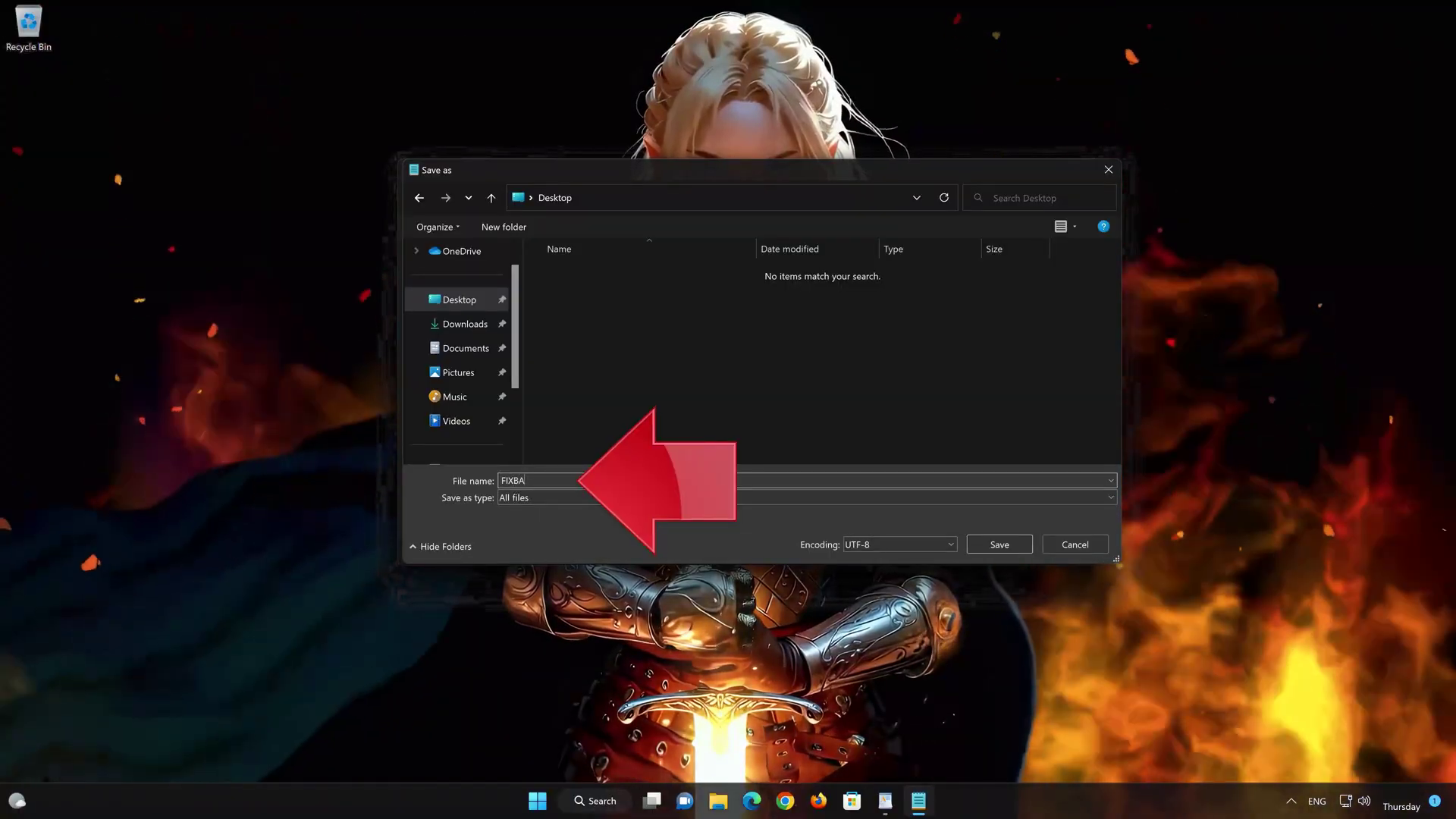
type("T")
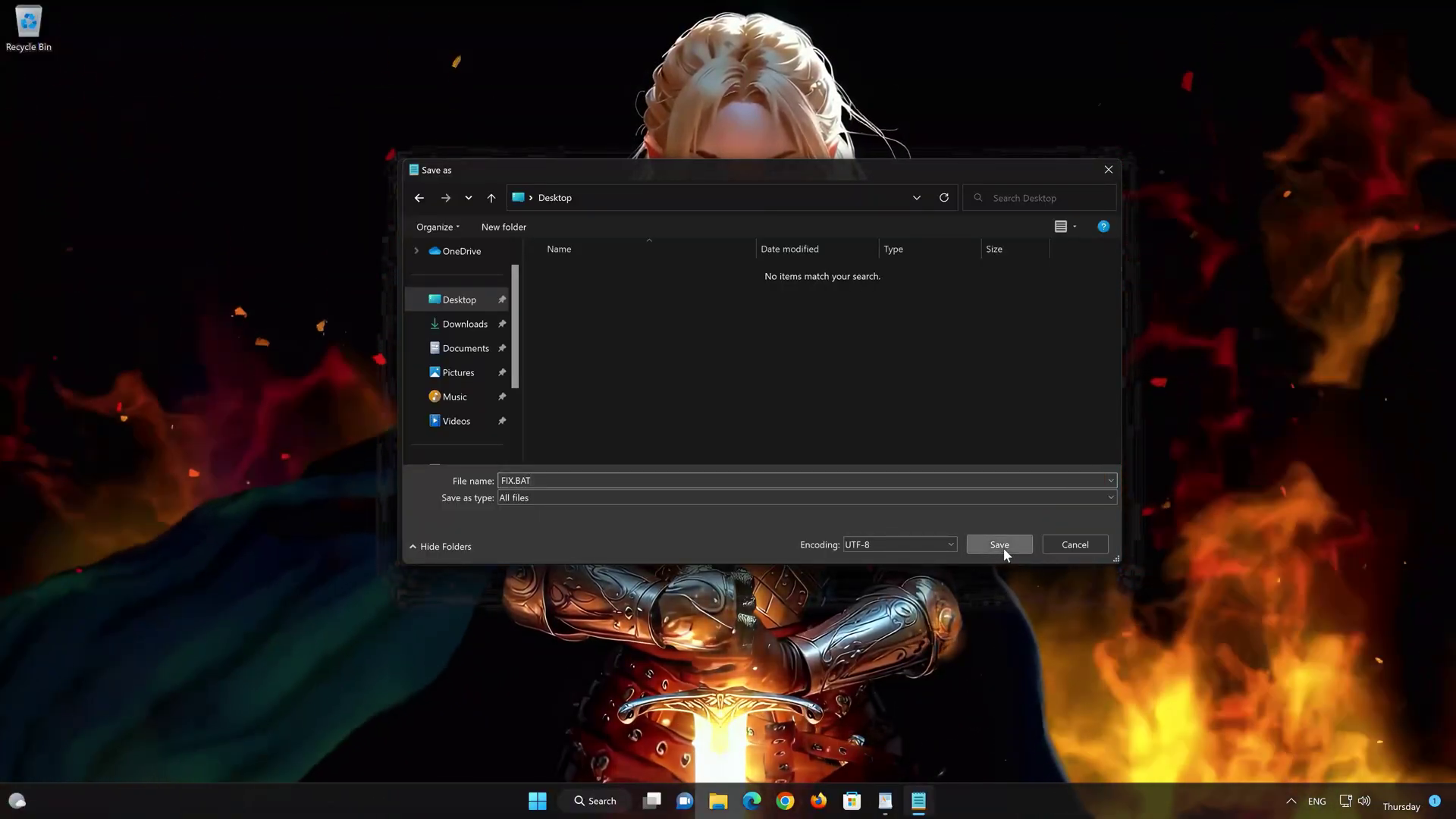
left_click(999, 545)
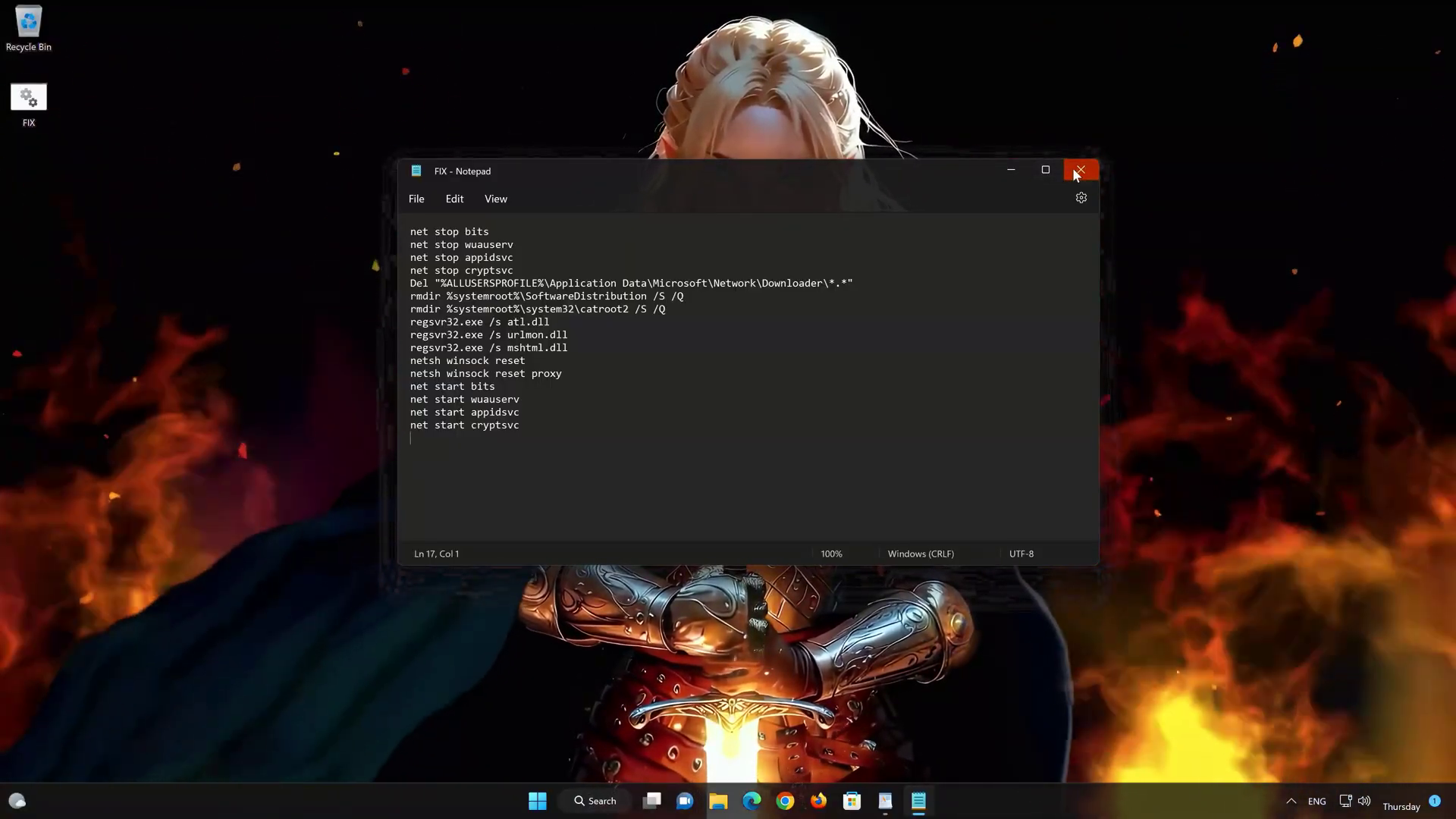
- Close Notepad and run FIX.BAT as administrator, confirming the Del prompt
left_click(1074, 174)
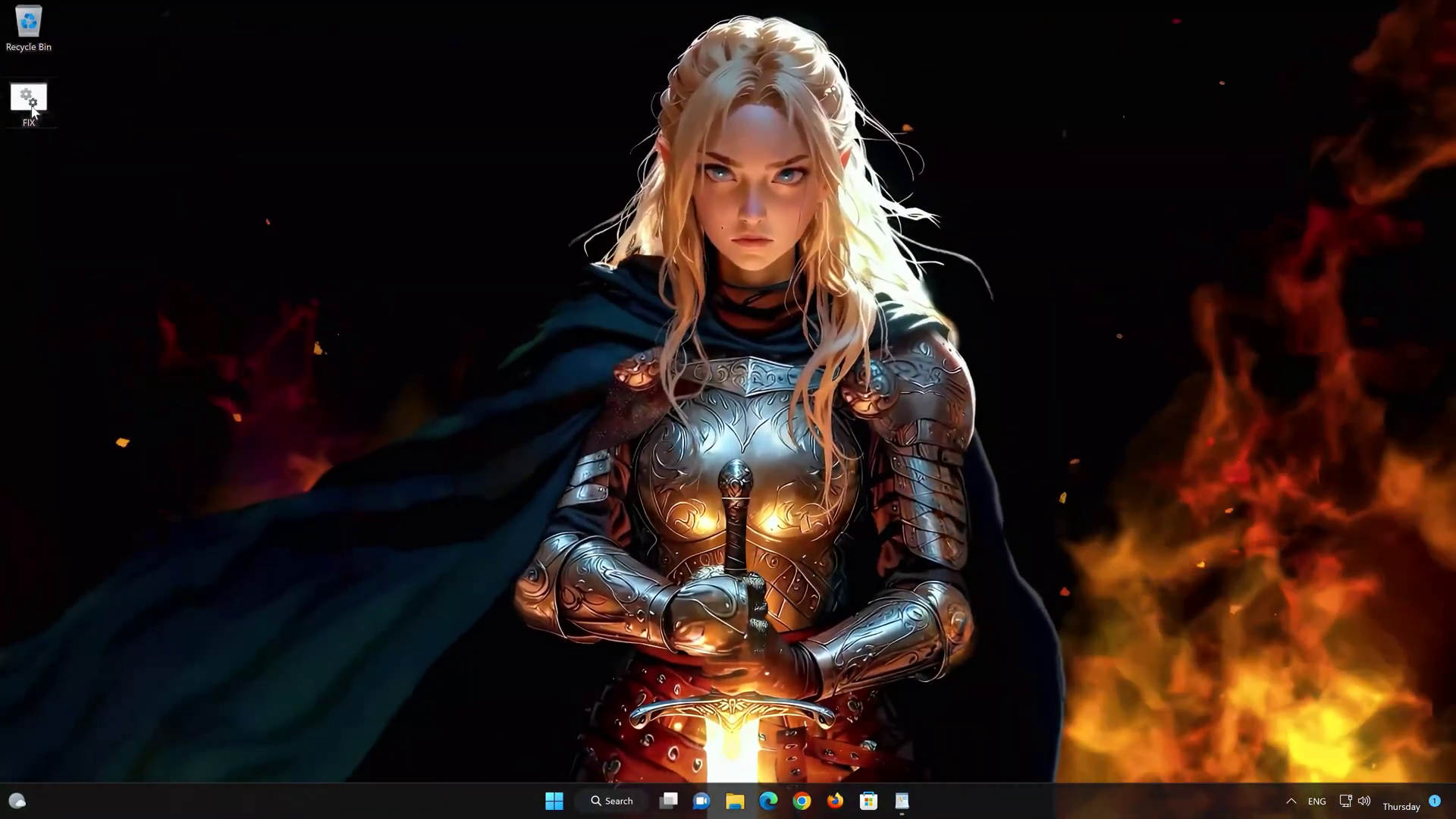
right_click(32, 111)
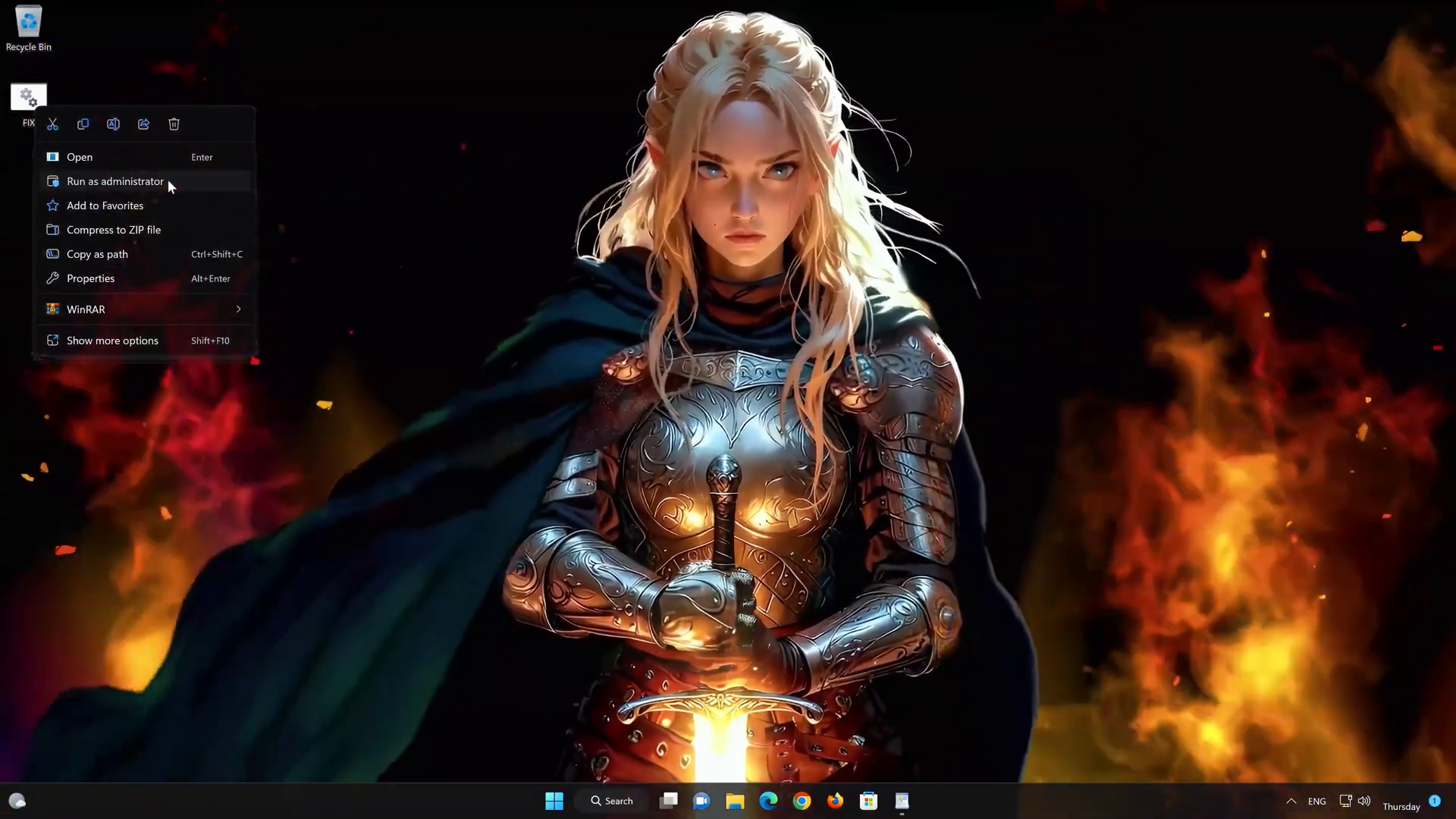
left_click(169, 184)
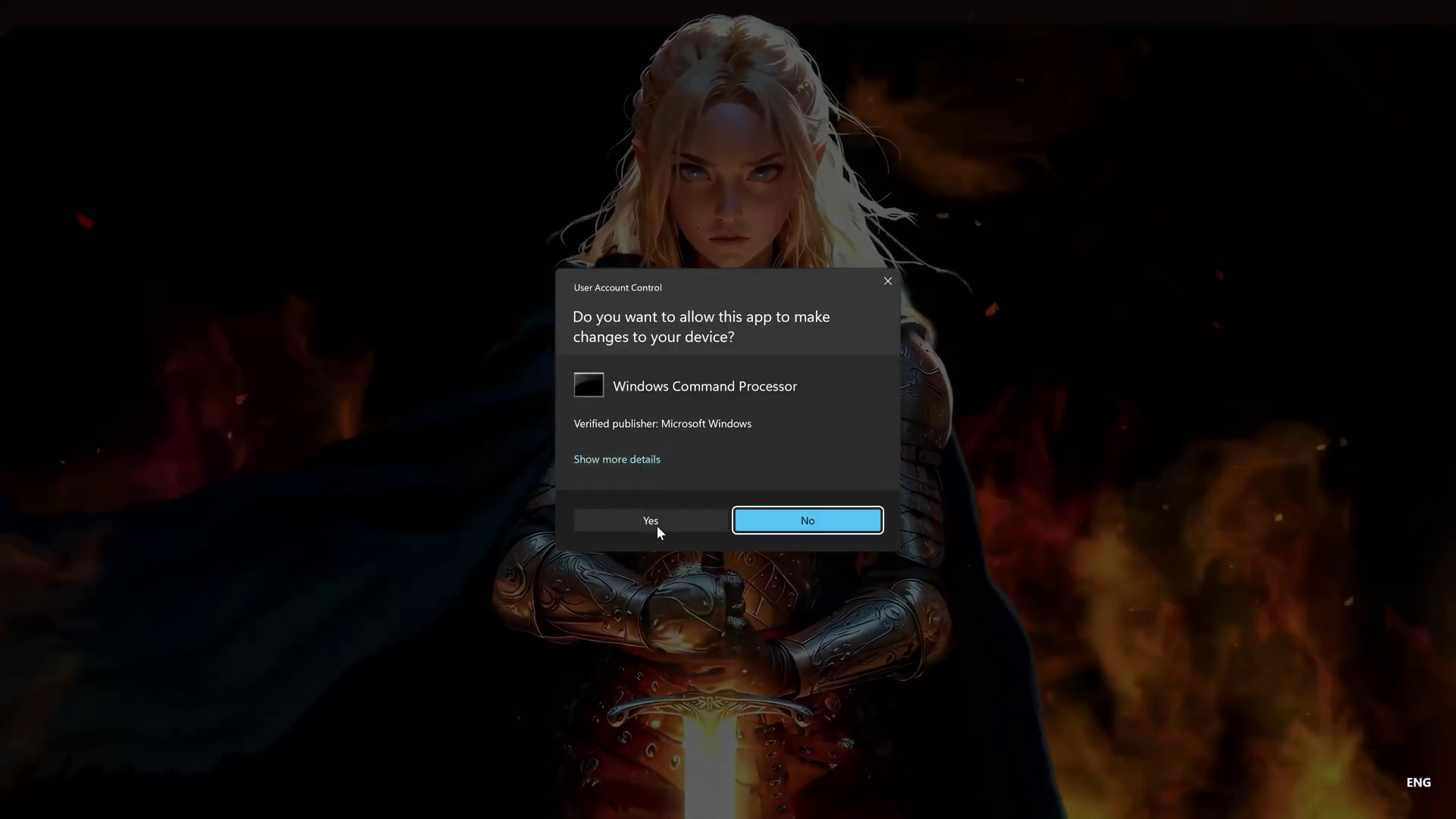
left_click(652, 522)
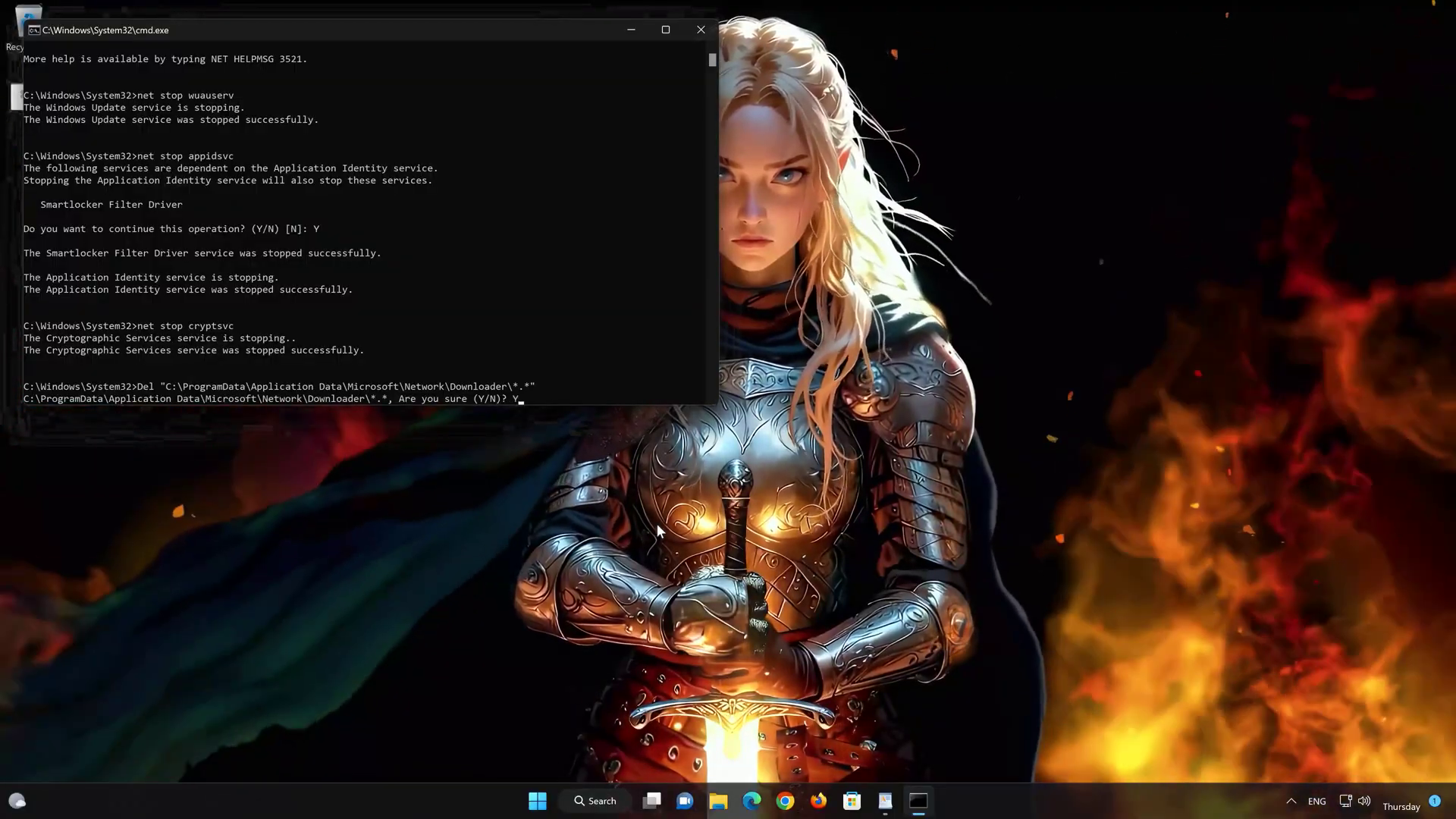
key("Return")
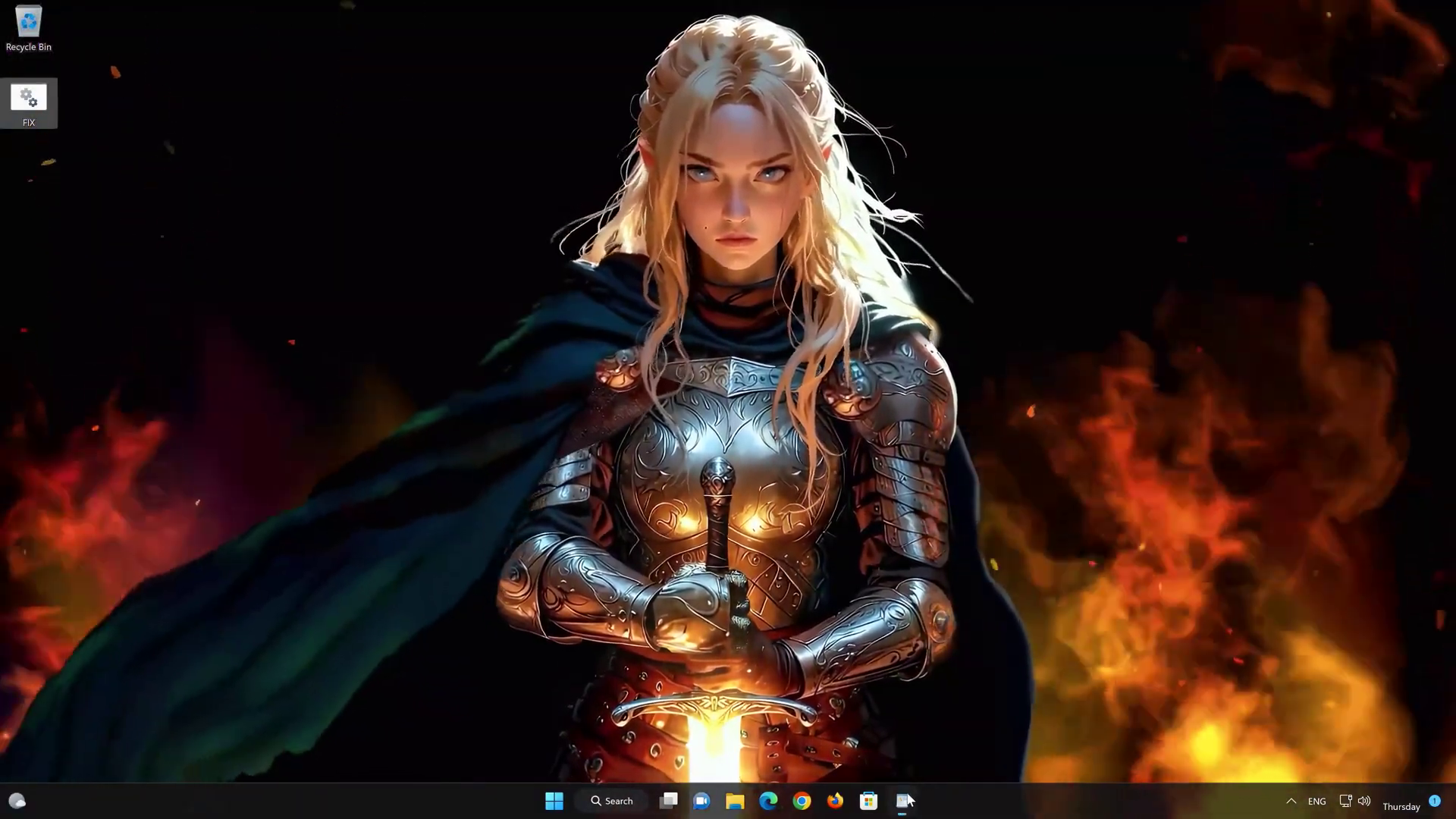
- Close WordPad without saving the copied commands
left_click(904, 801)
left_click(1040, 161)
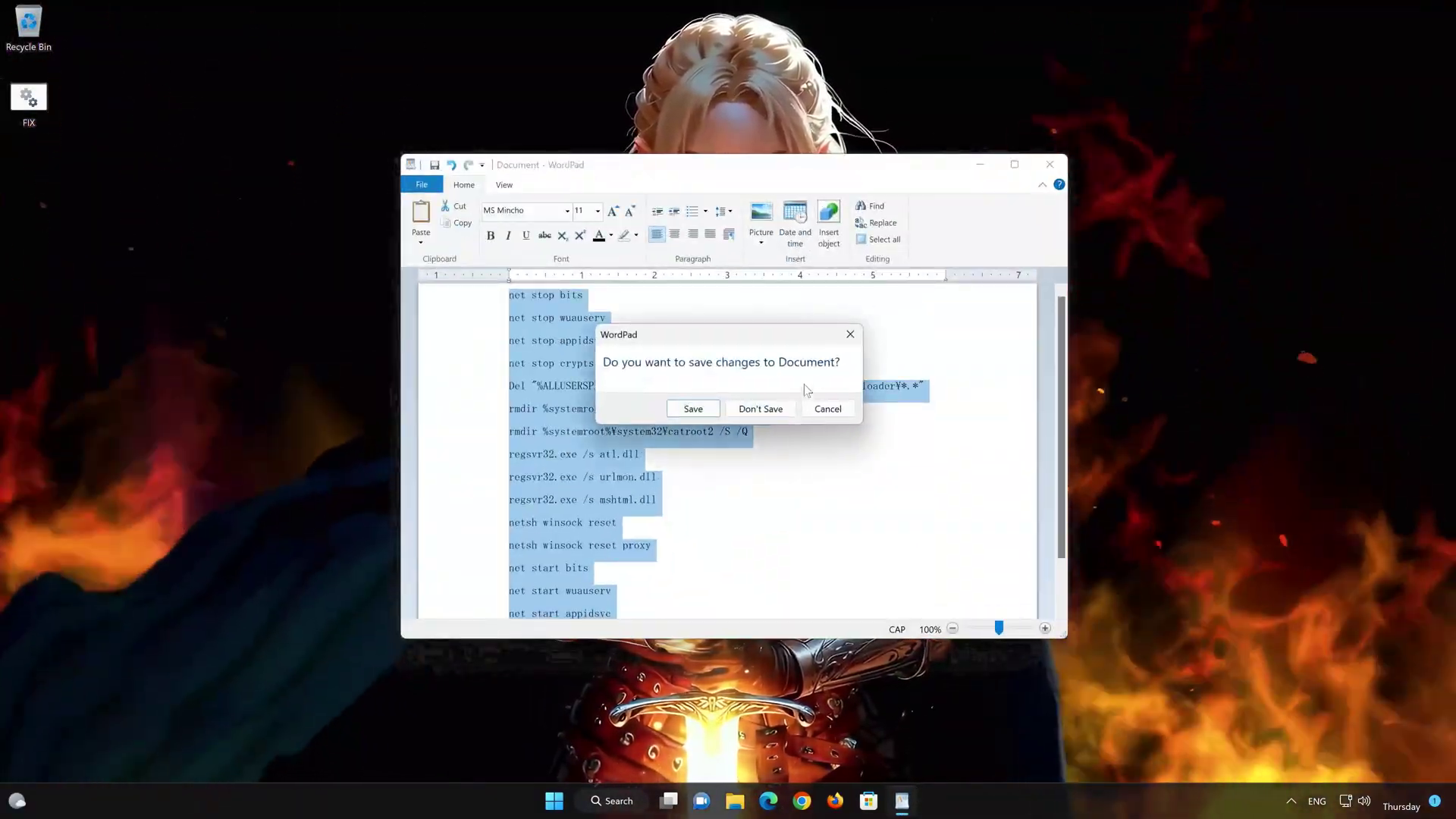
left_click(761, 408)
- Restart the computer from the Start menu's power options
left_click(570, 801)
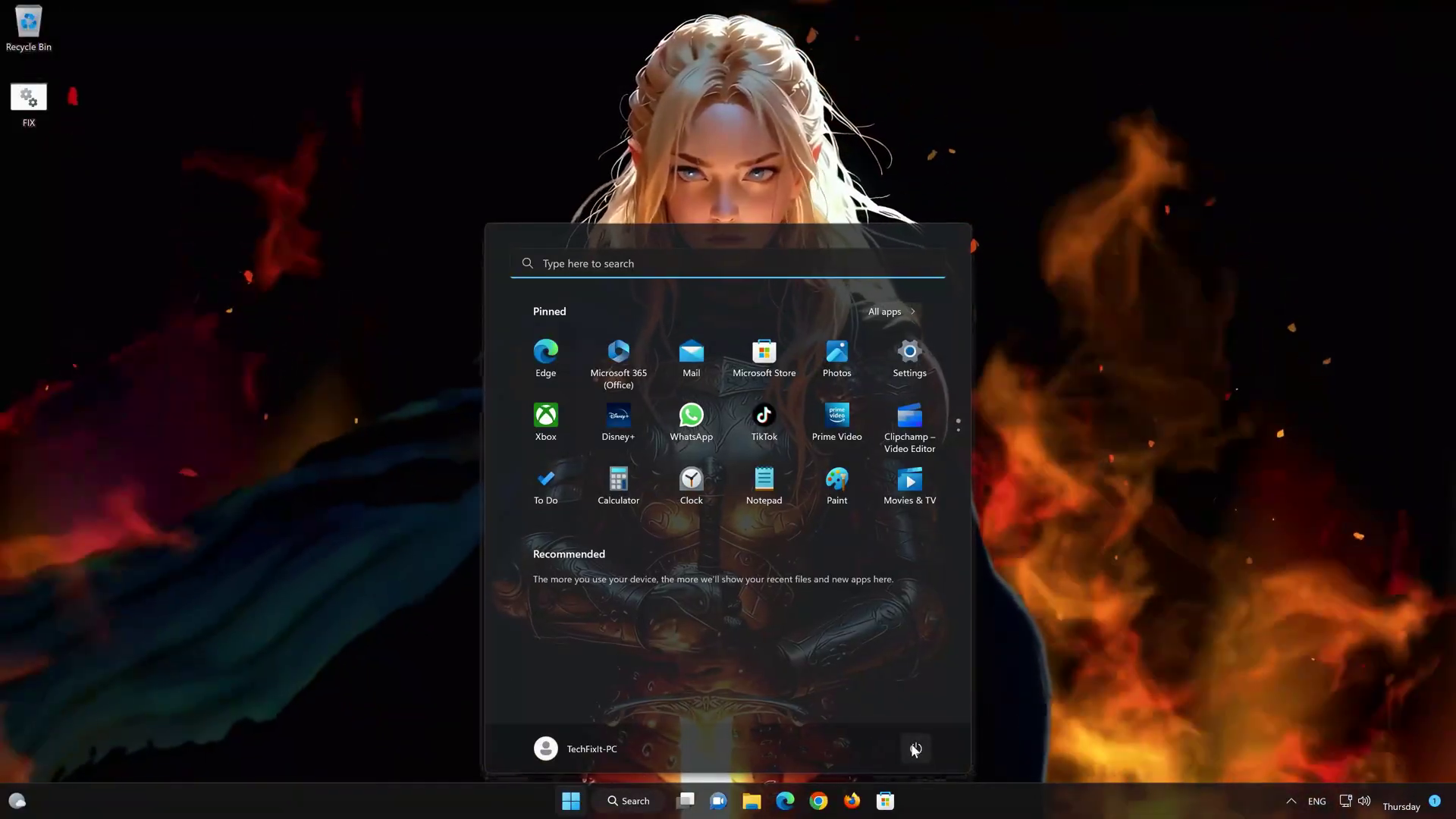
left_click(917, 748)
left_click(921, 723)
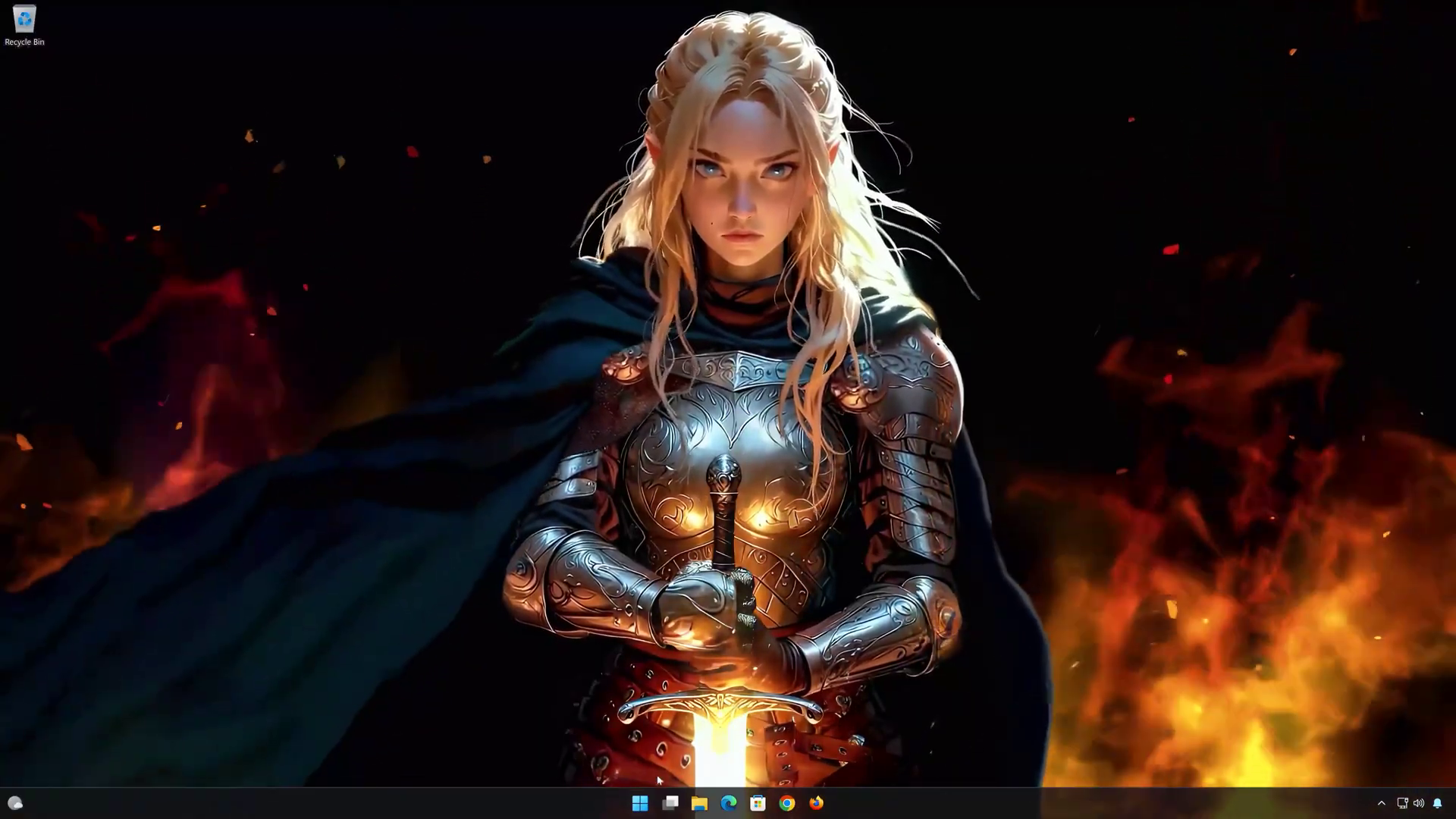
- Launch Windows PowerShell as administrator and centre its window
left_click(645, 807)
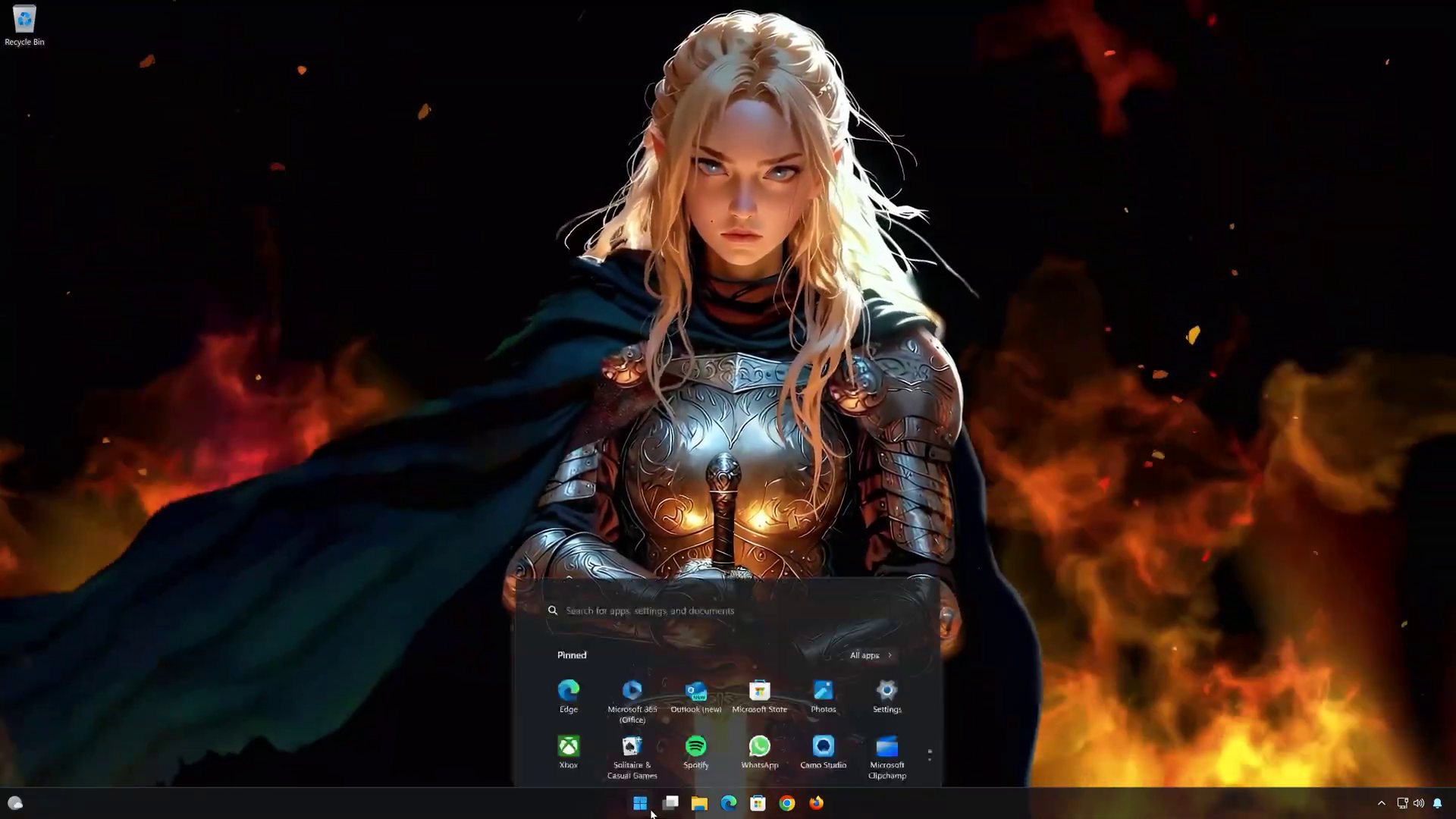
type("pow")
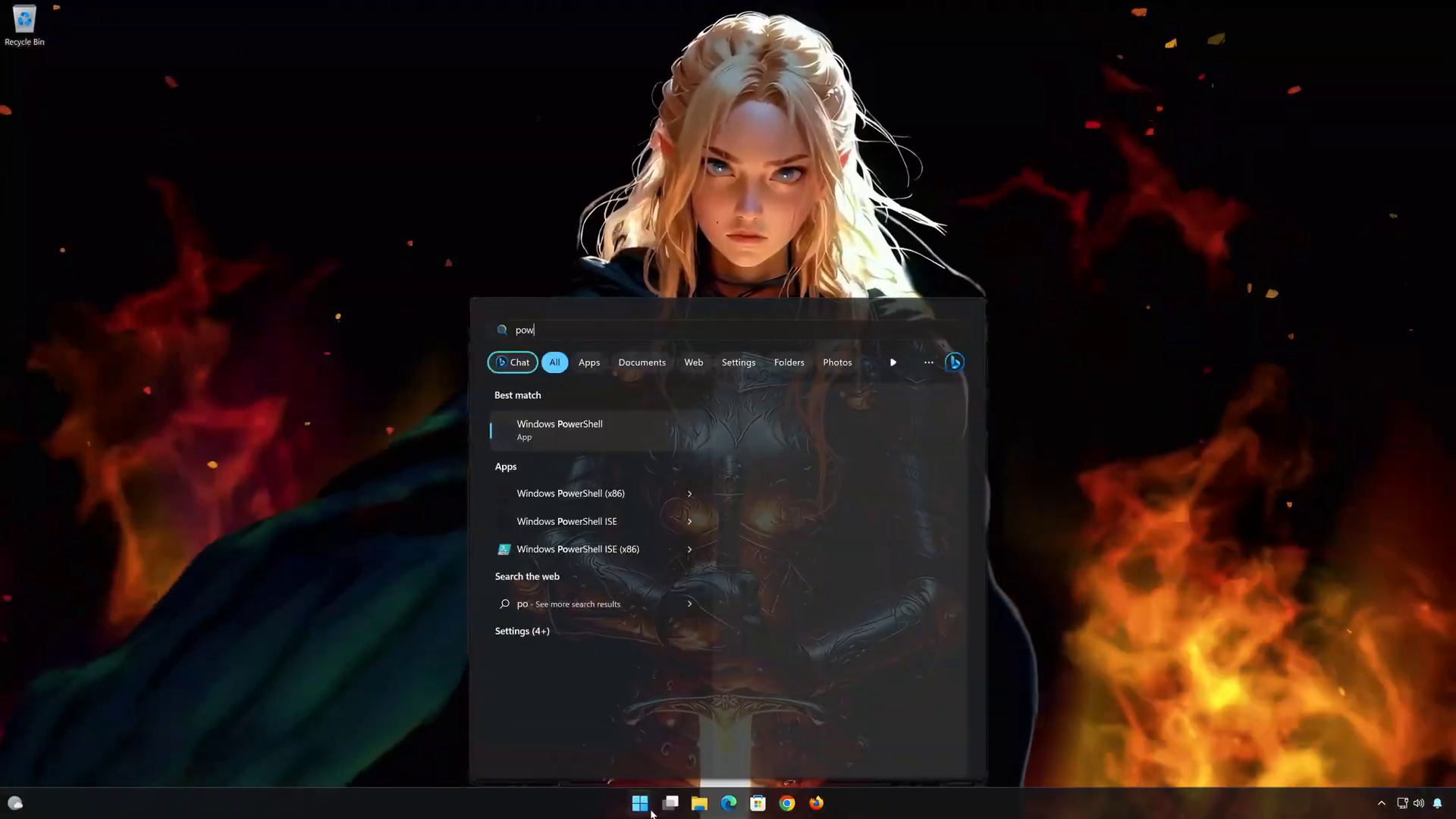
type("ersh")
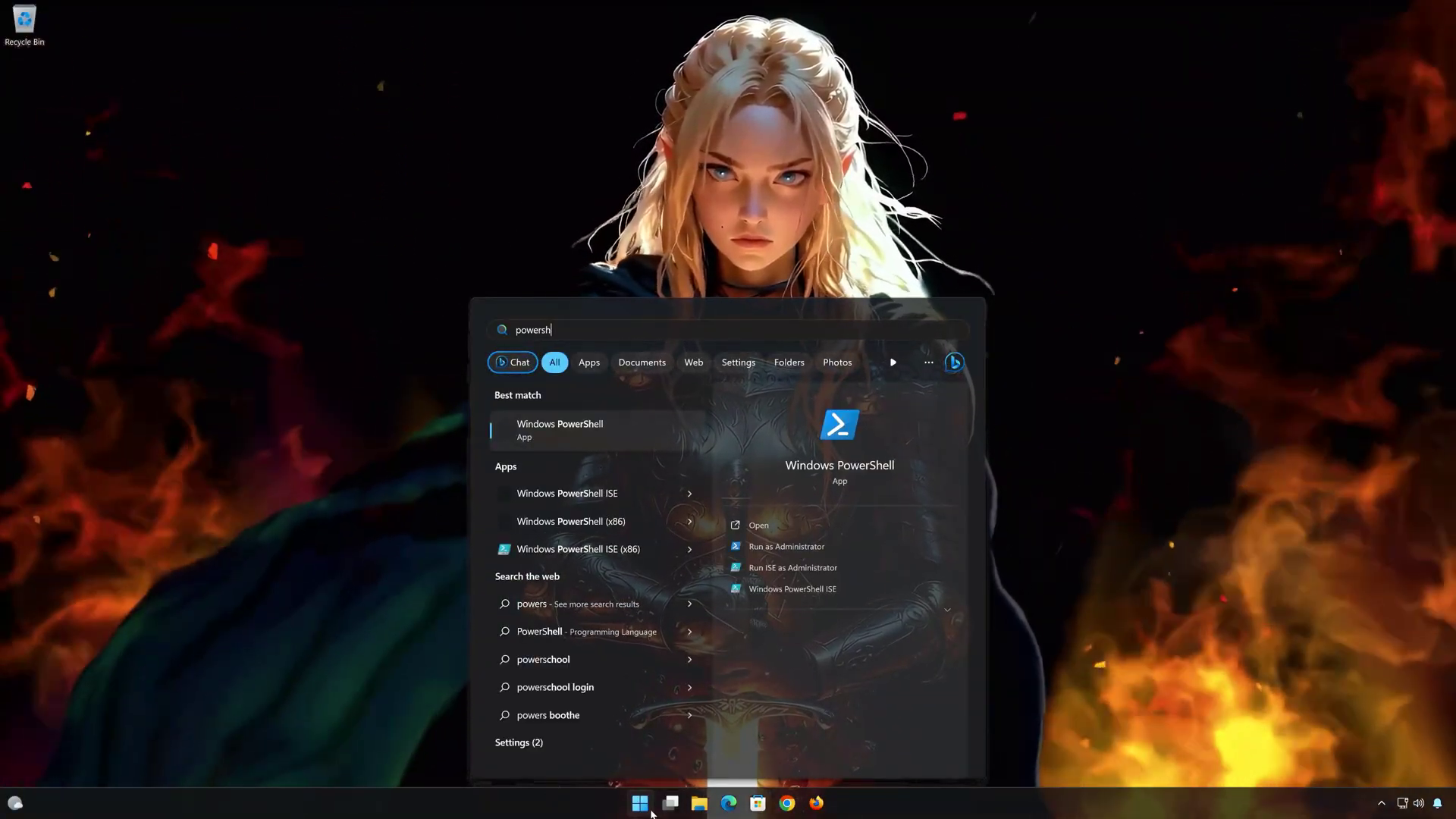
type("ell")
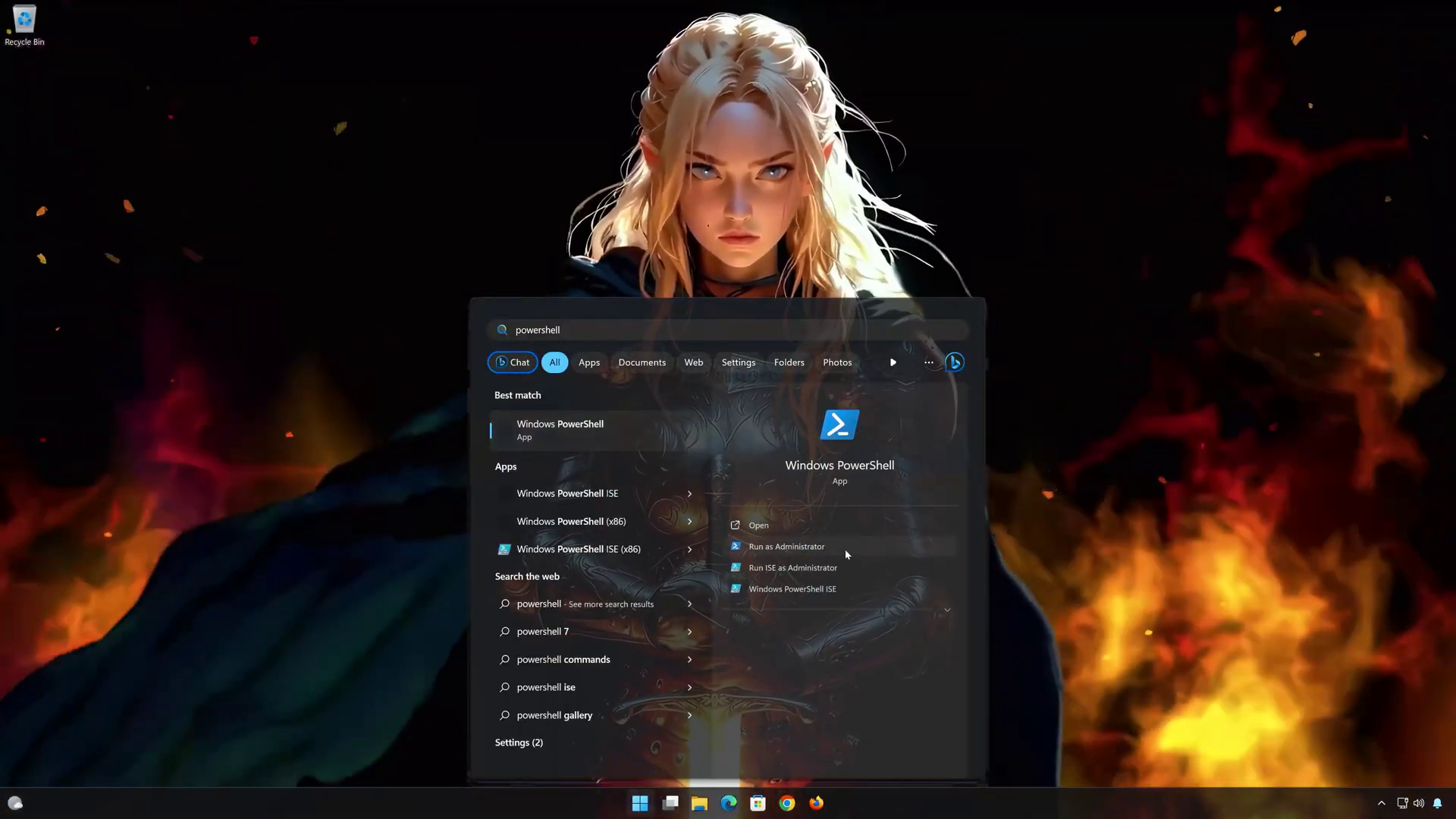
left_click(847, 555)
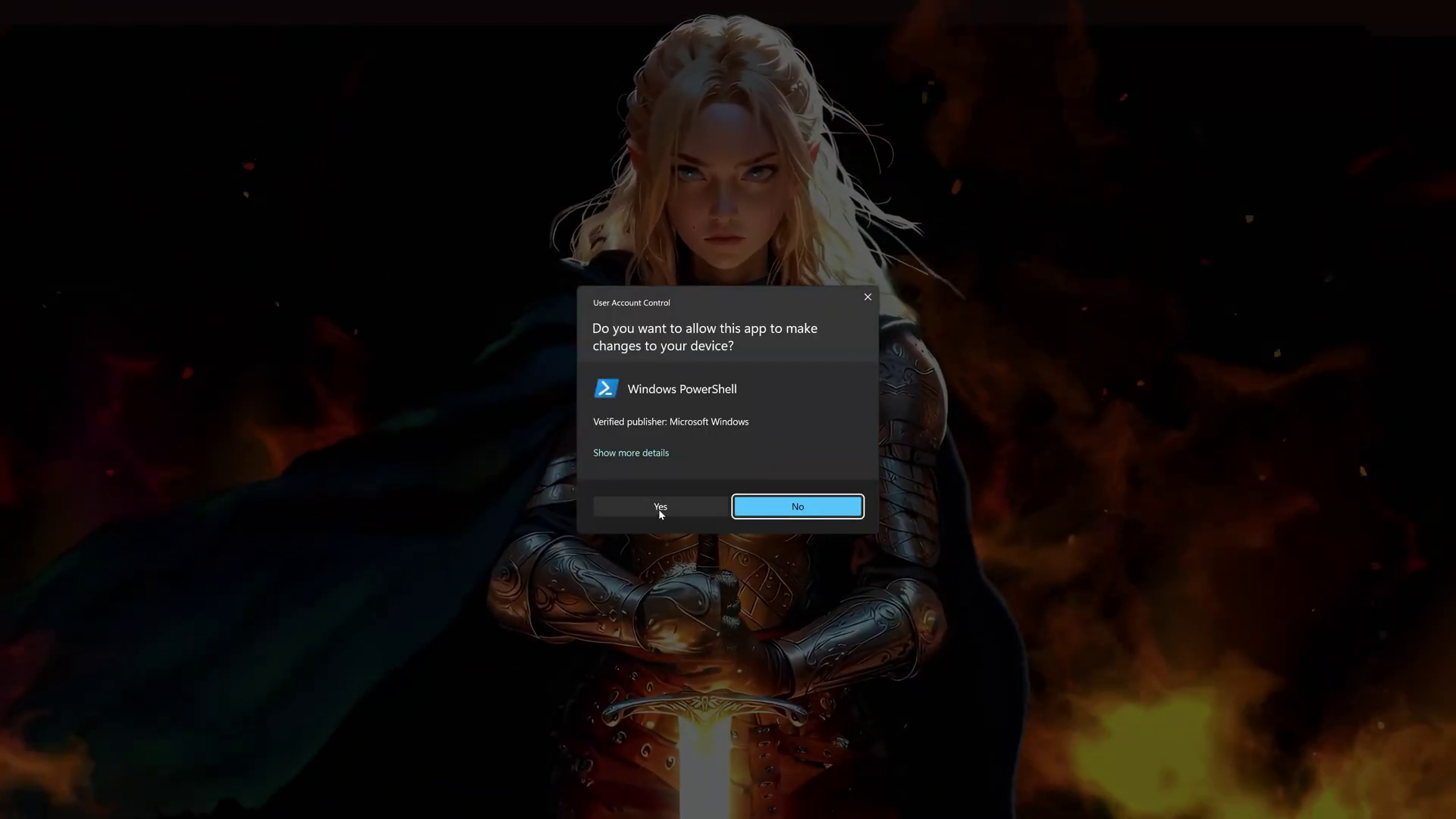
left_click(658, 509)
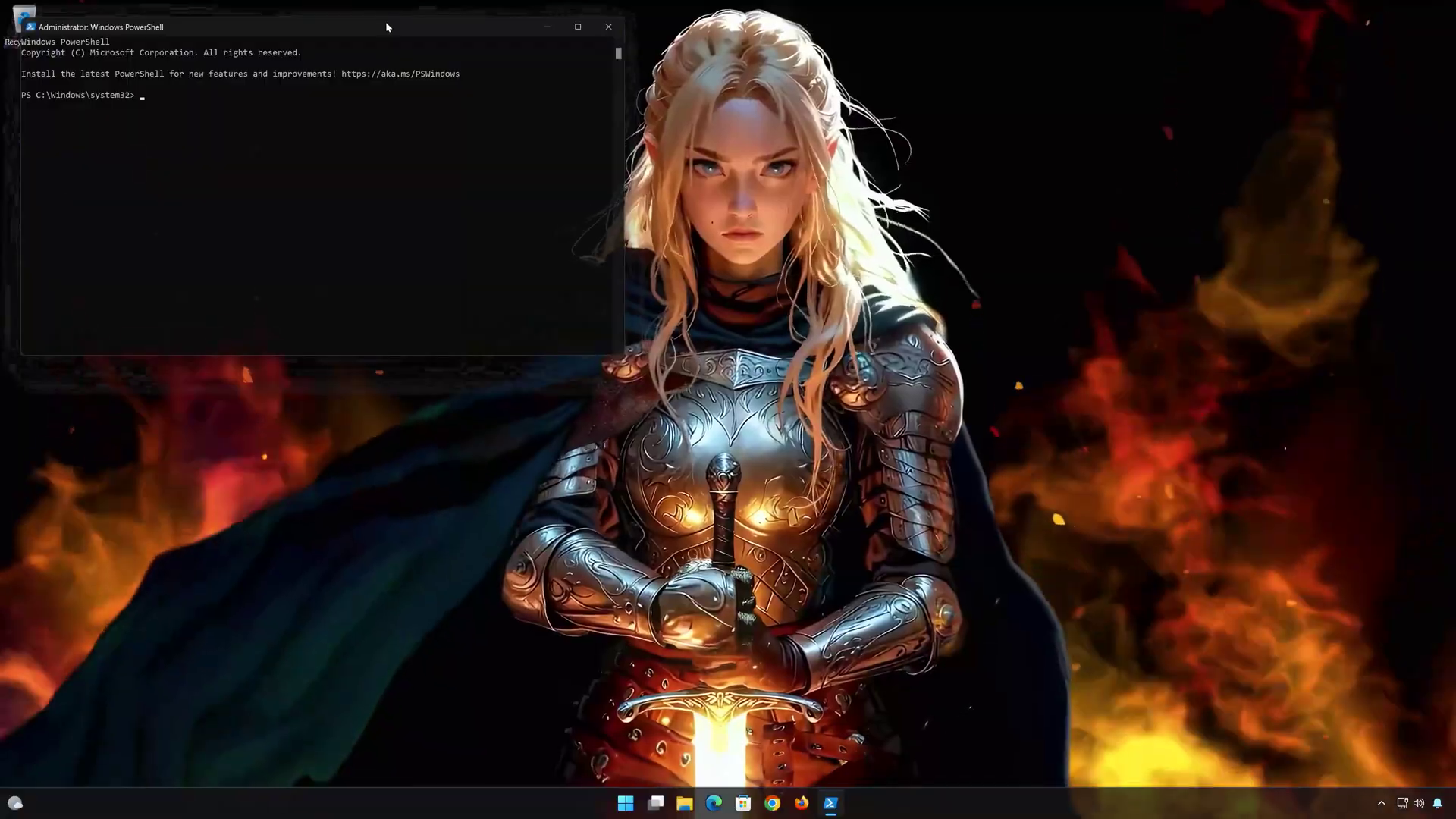
left_click_drag(385, 21, 795, 193)
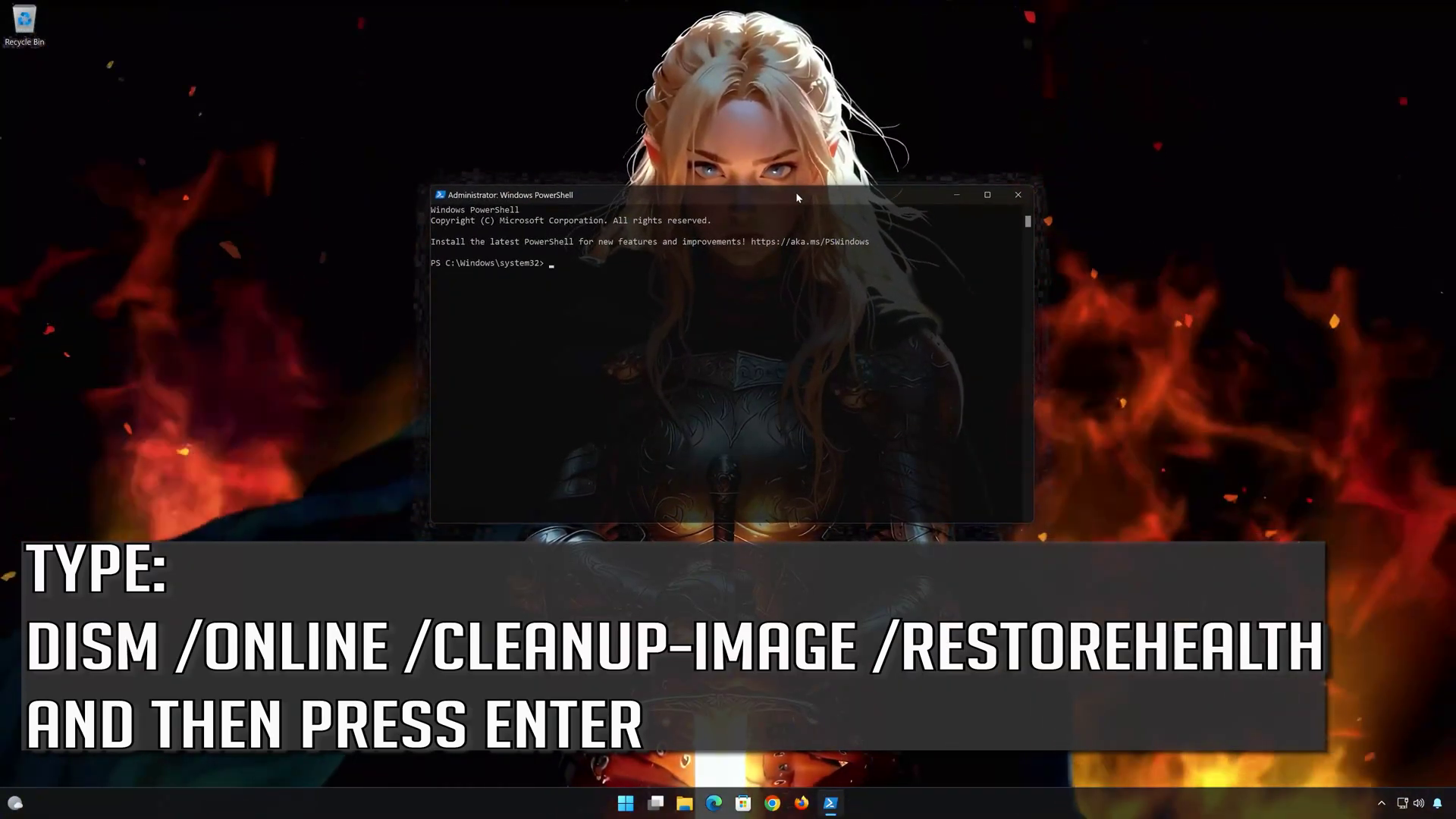
- Run DISM /Online /Cleanup-Image /RestoreHealth, then exit PowerShell once it succeeds
type("DISM")
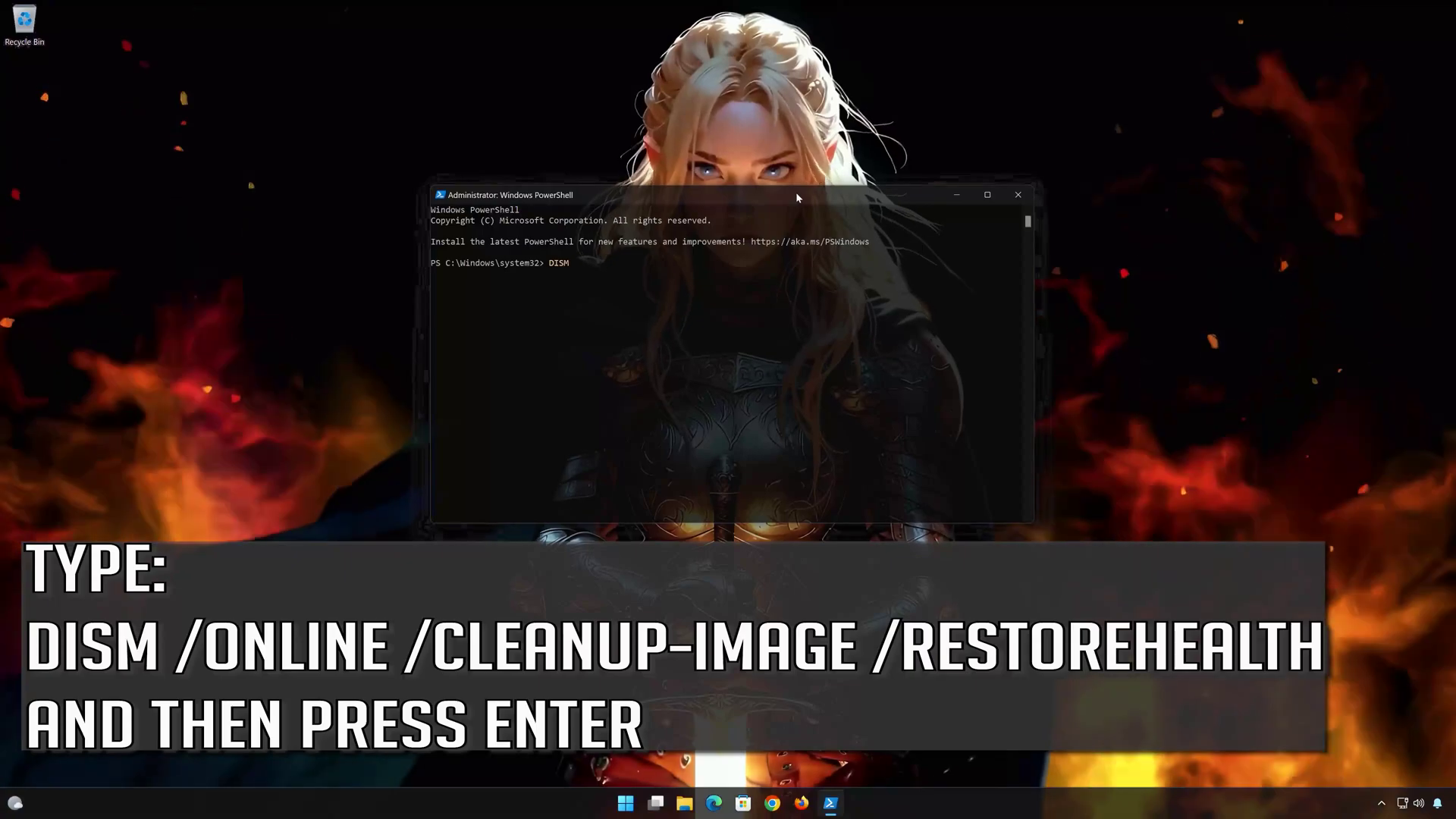
type(" /Onli")
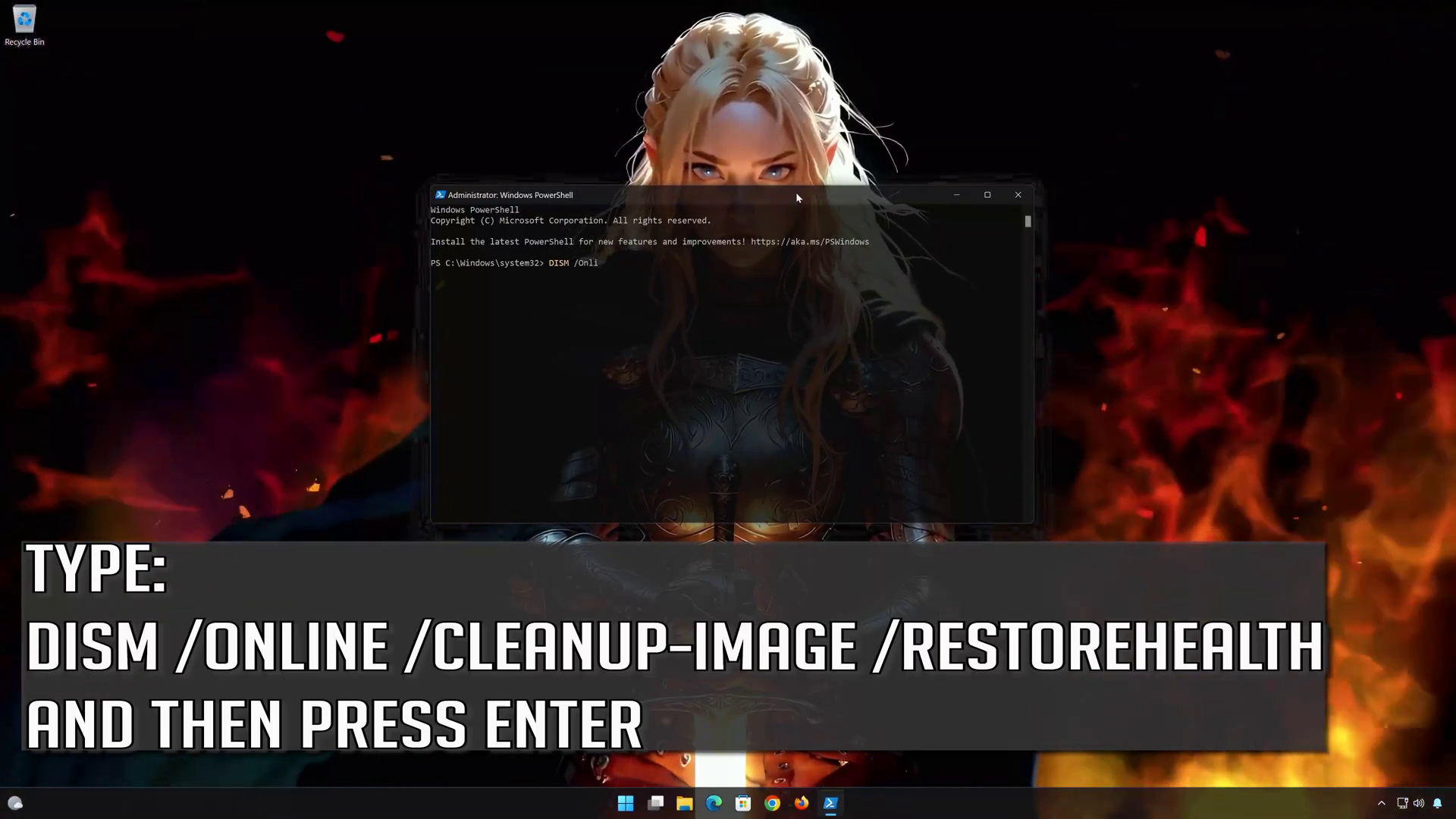
type("ne ")
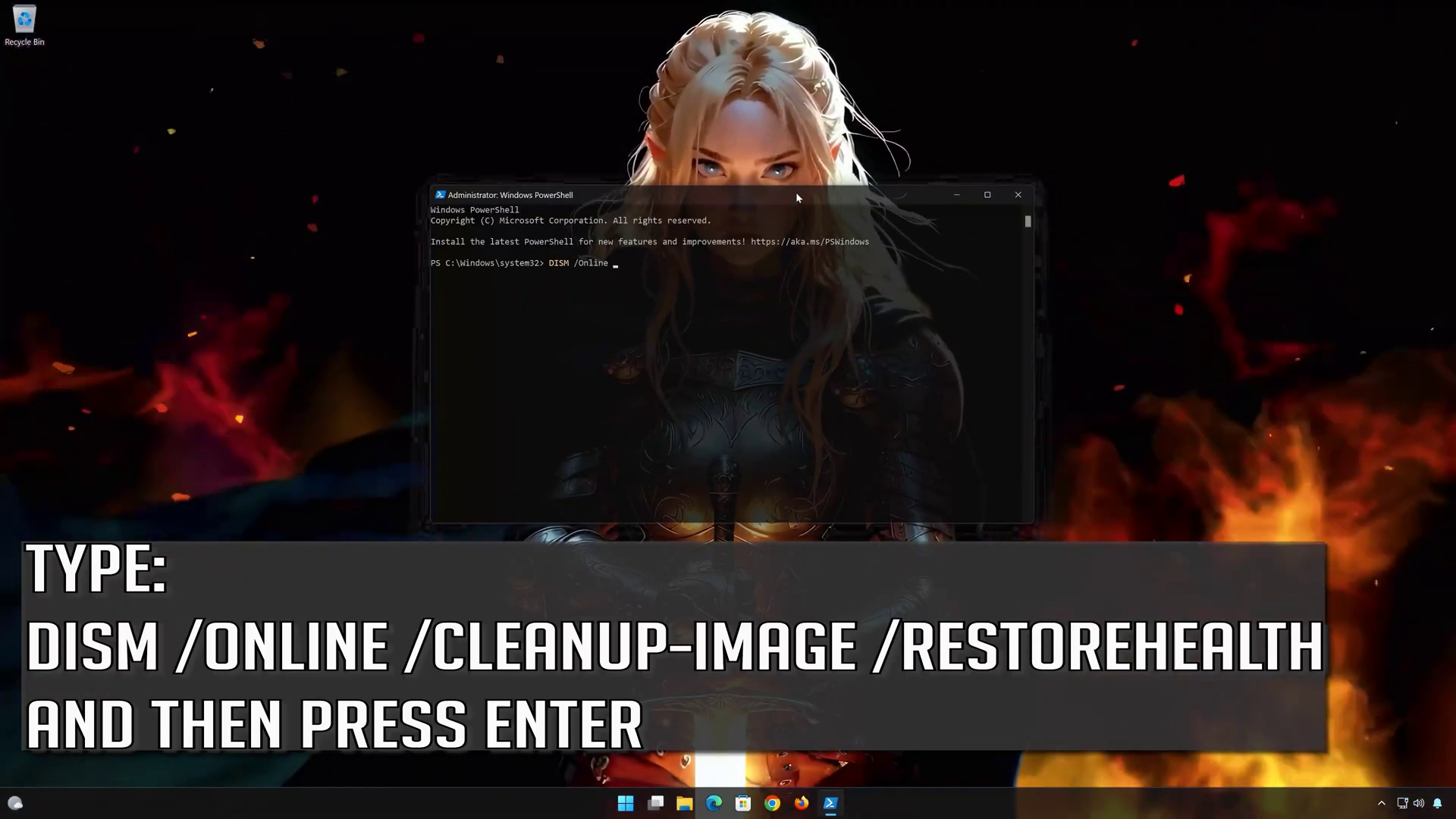
type("/C")
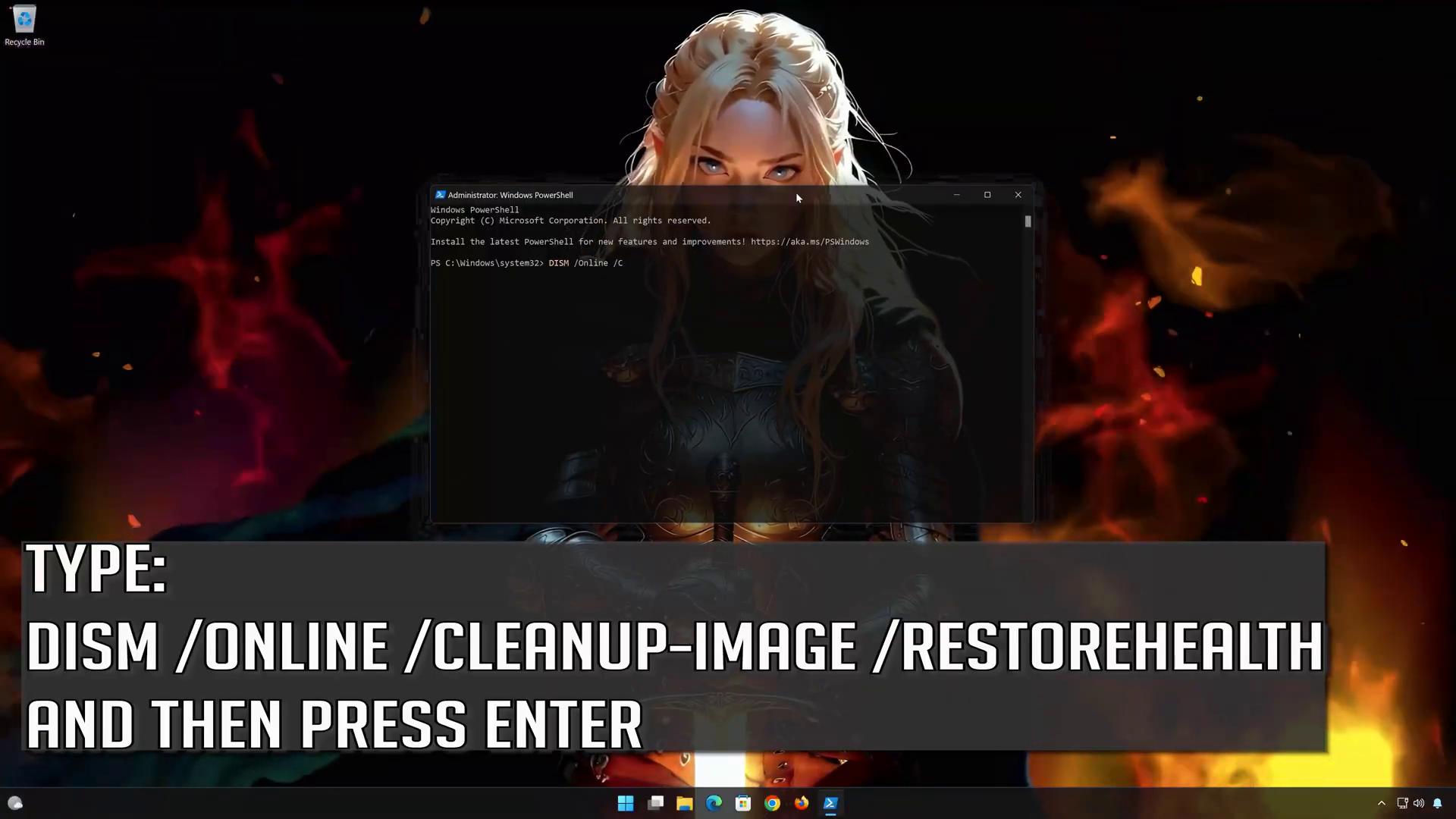
type("lean")
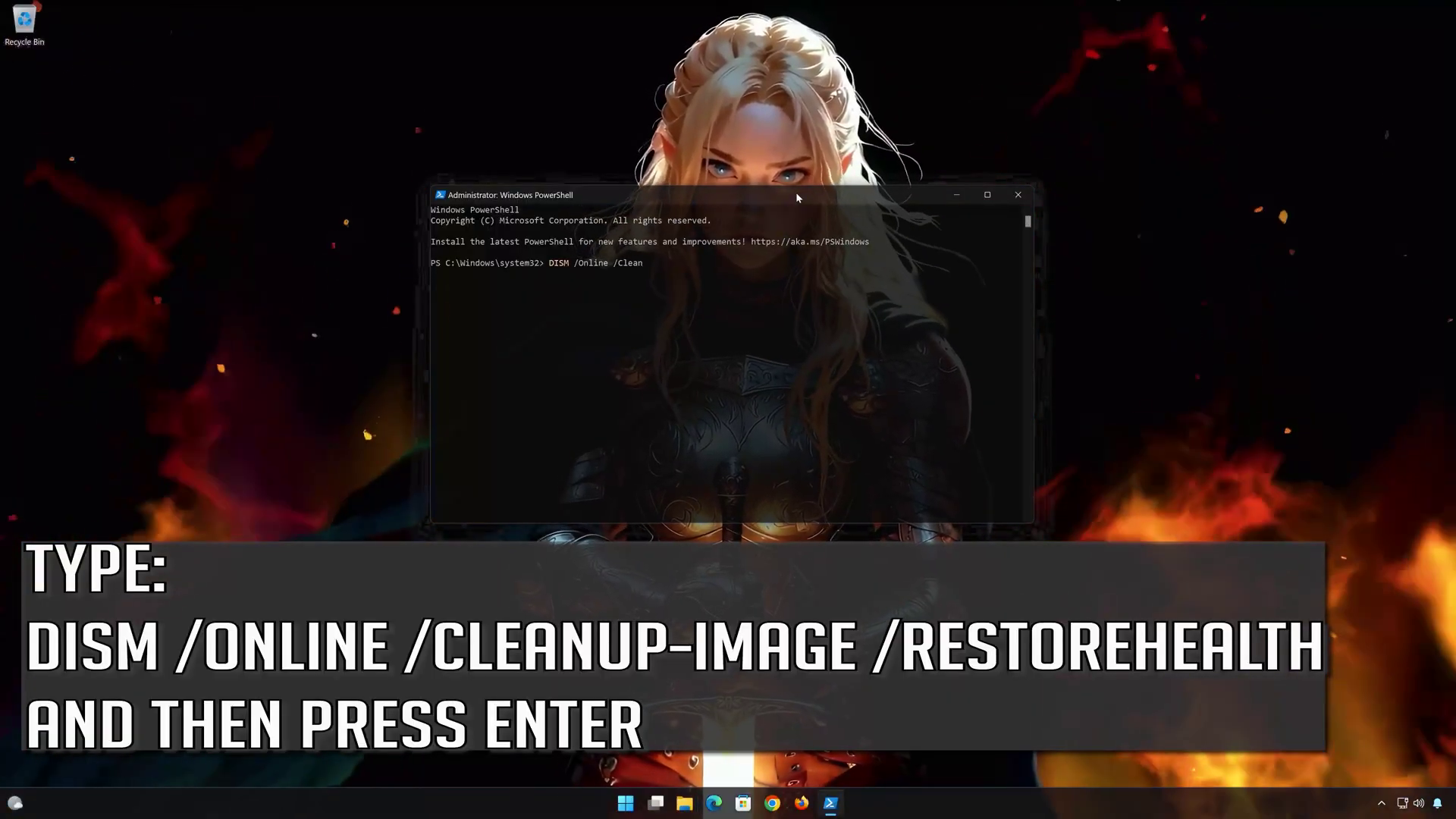
type("up-Im")
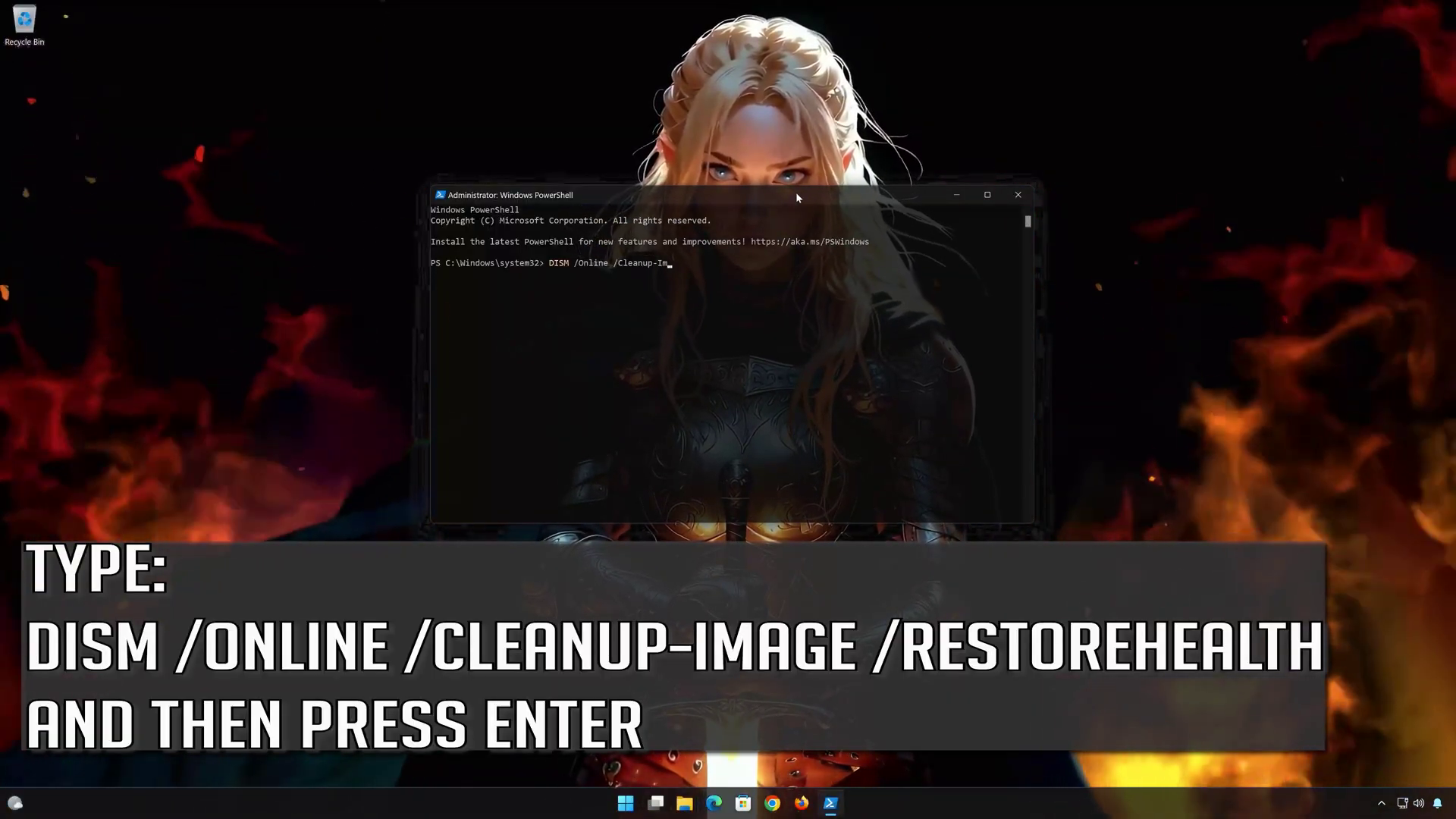
type("age /")
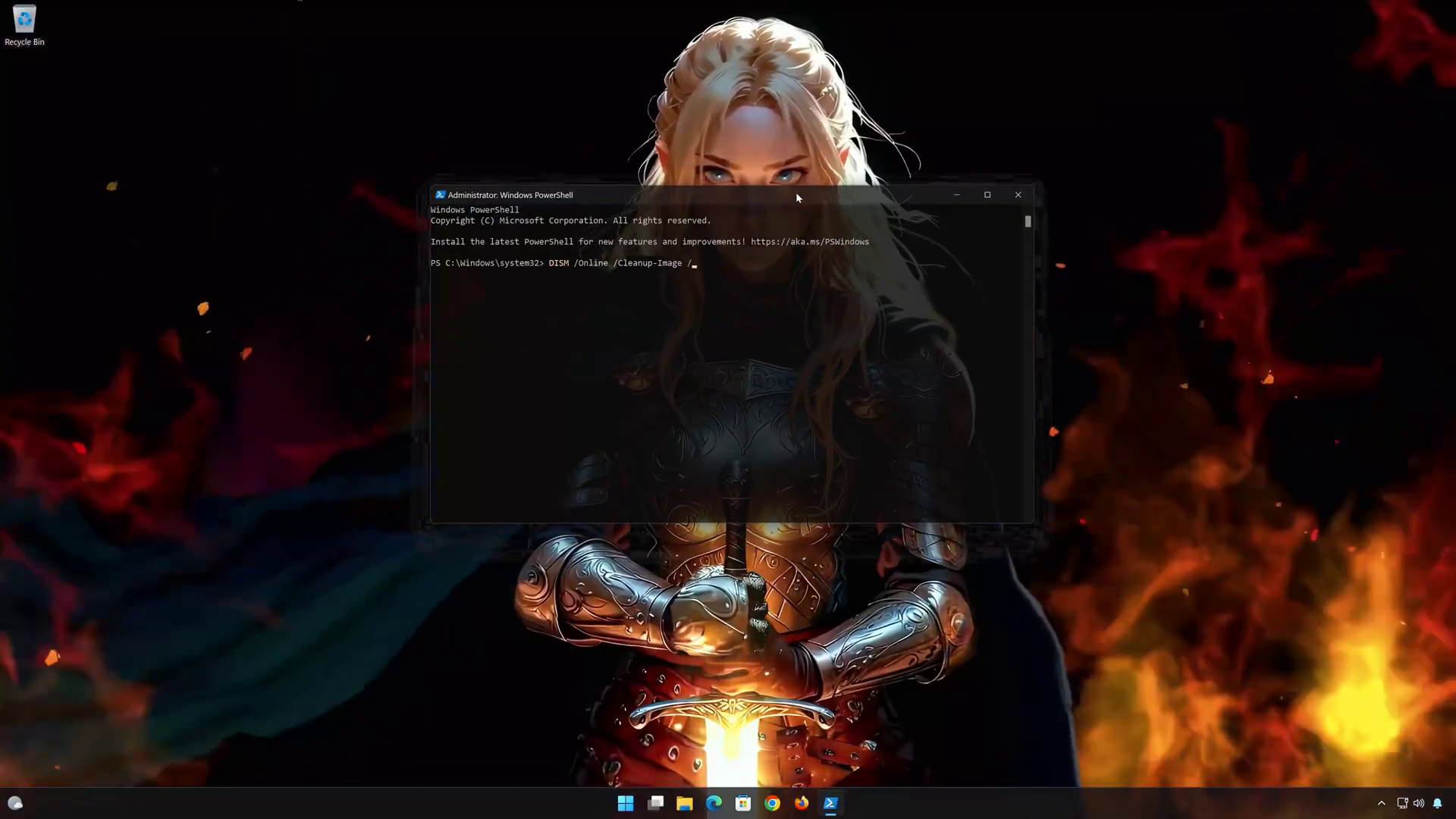
type("Restore")
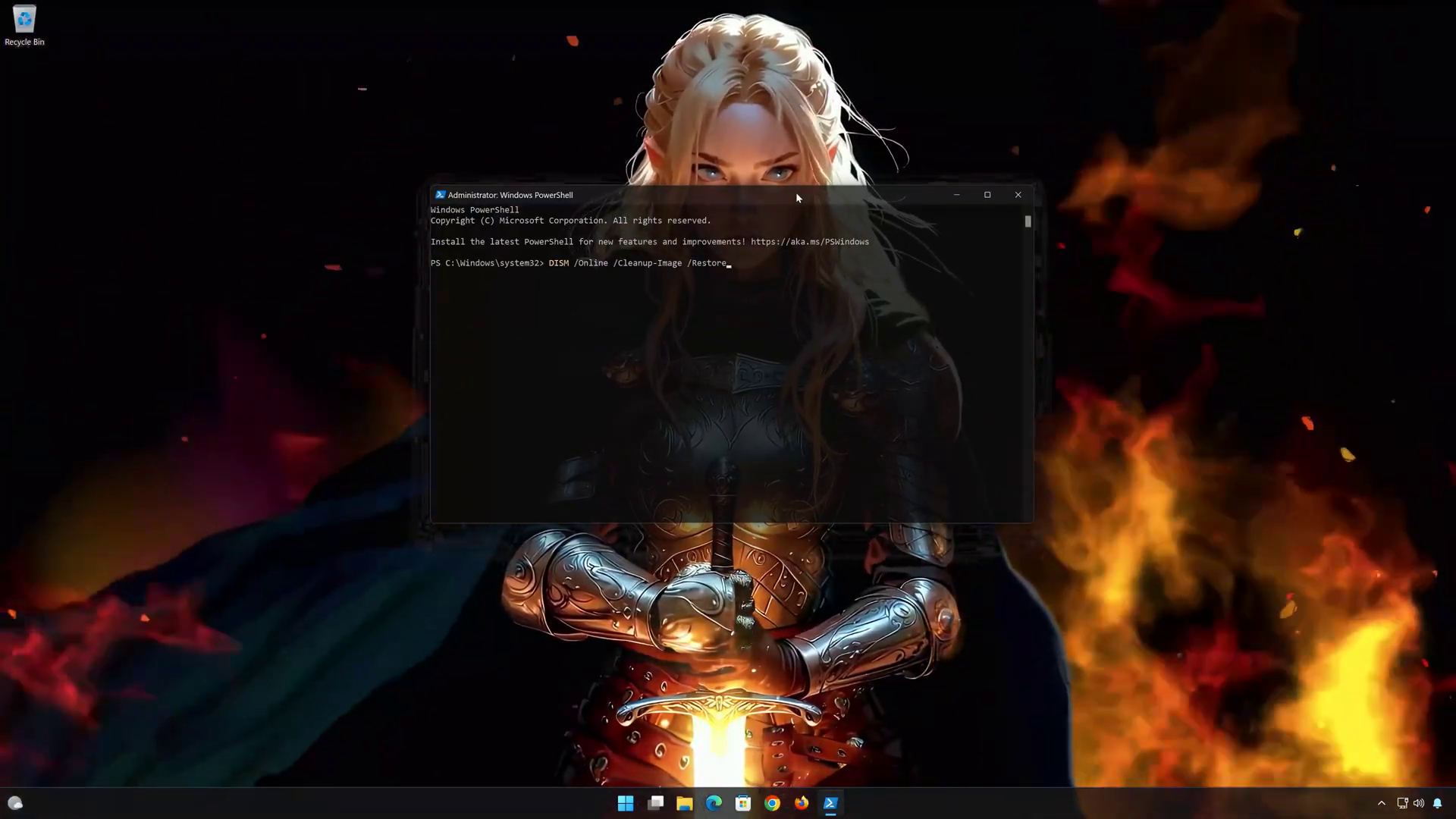
type("Health")
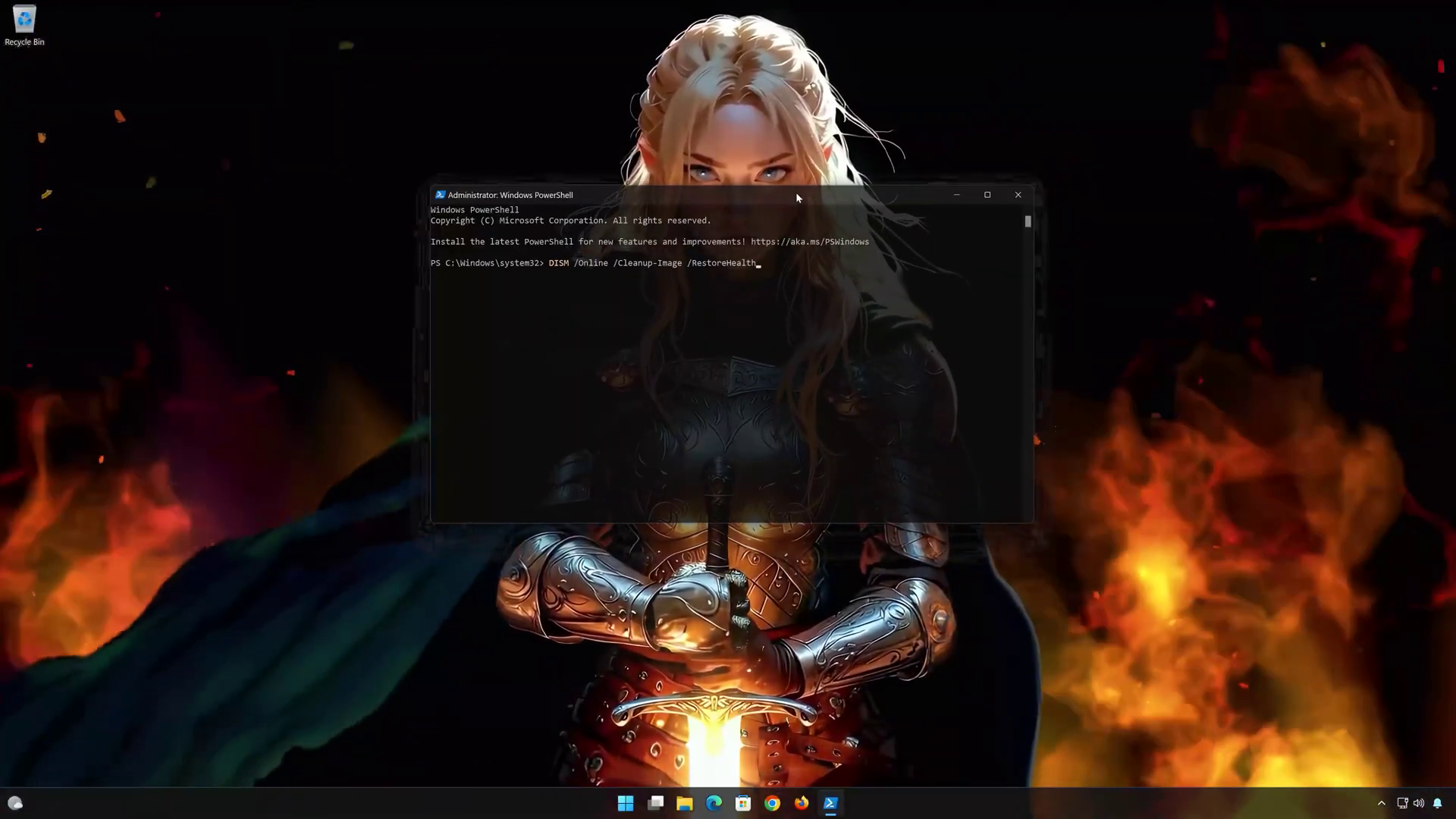
key("Return")
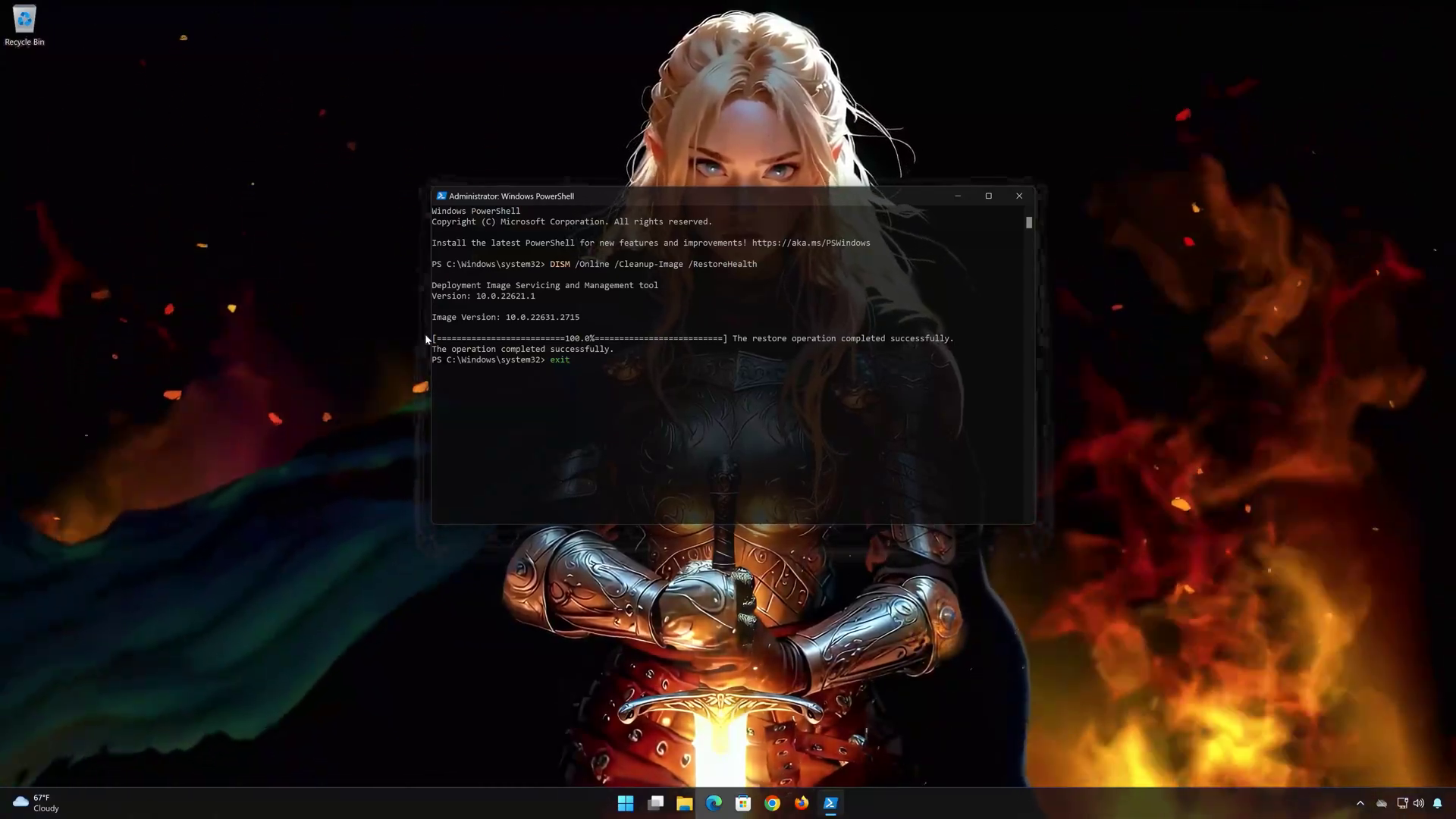
key("Return")
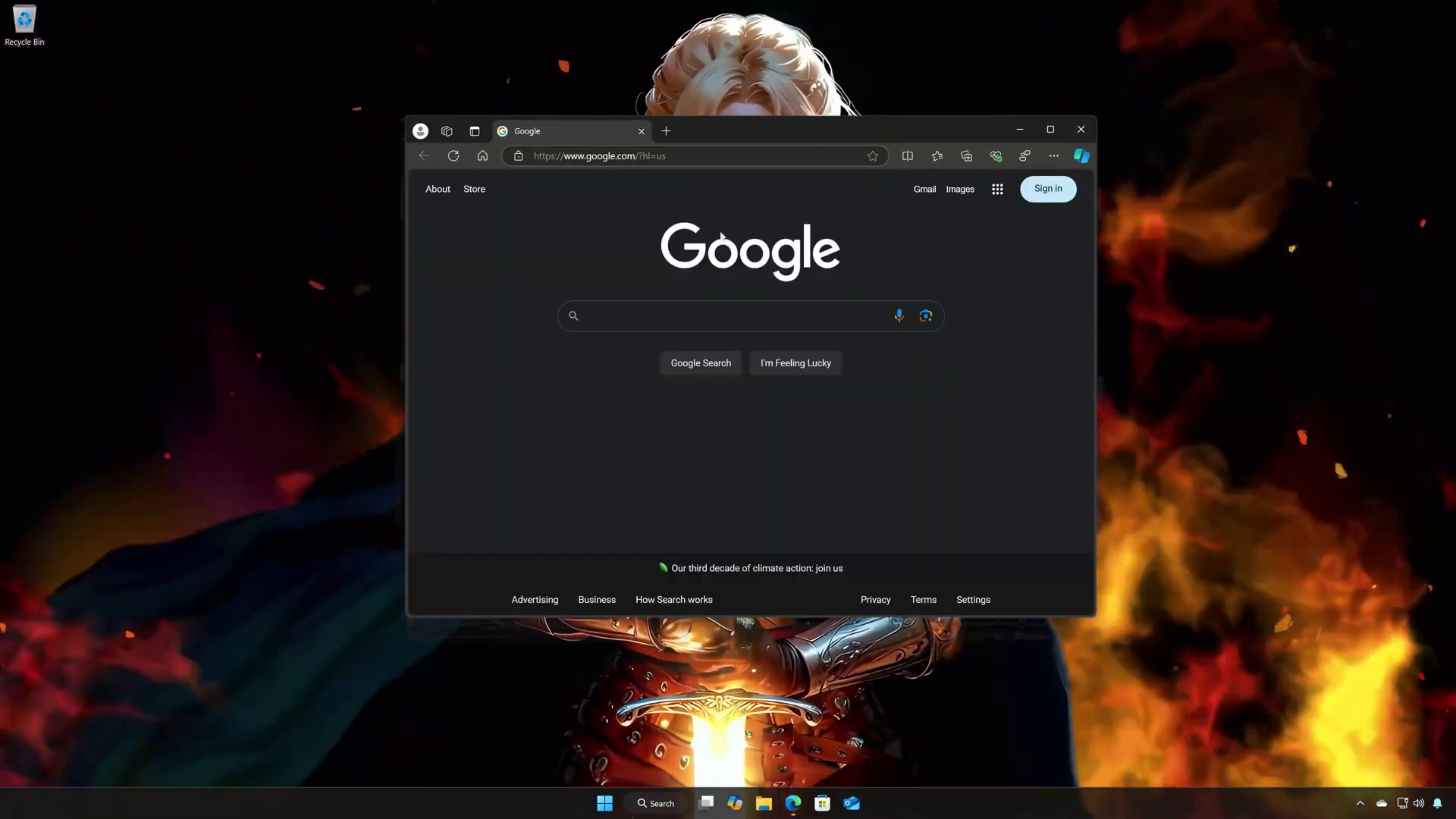
- Paste and go to Microsoft's Download Windows 11 page, then download and launch mediacreationtool.exe
right_click(685, 155)
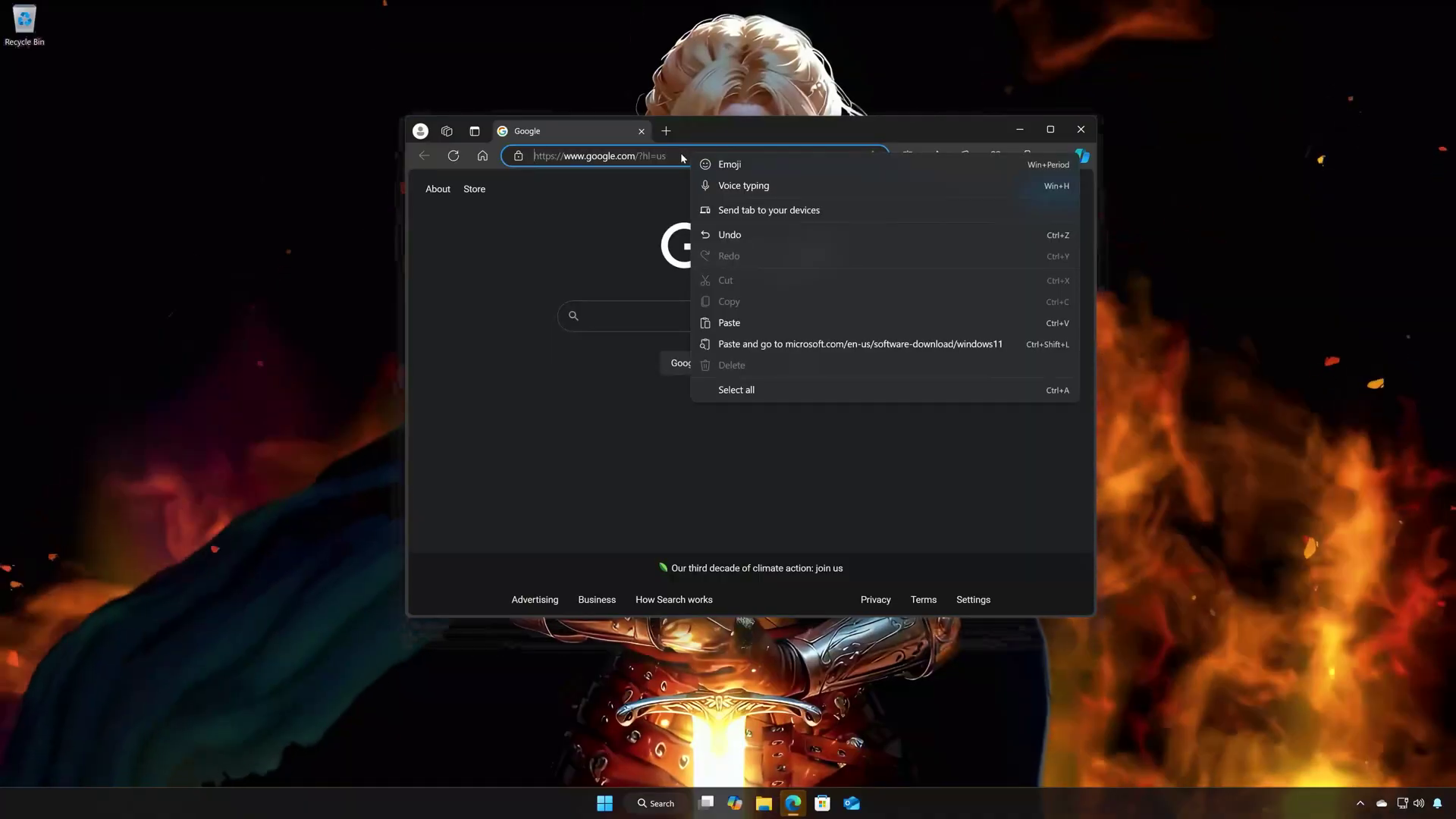
left_click(732, 344)
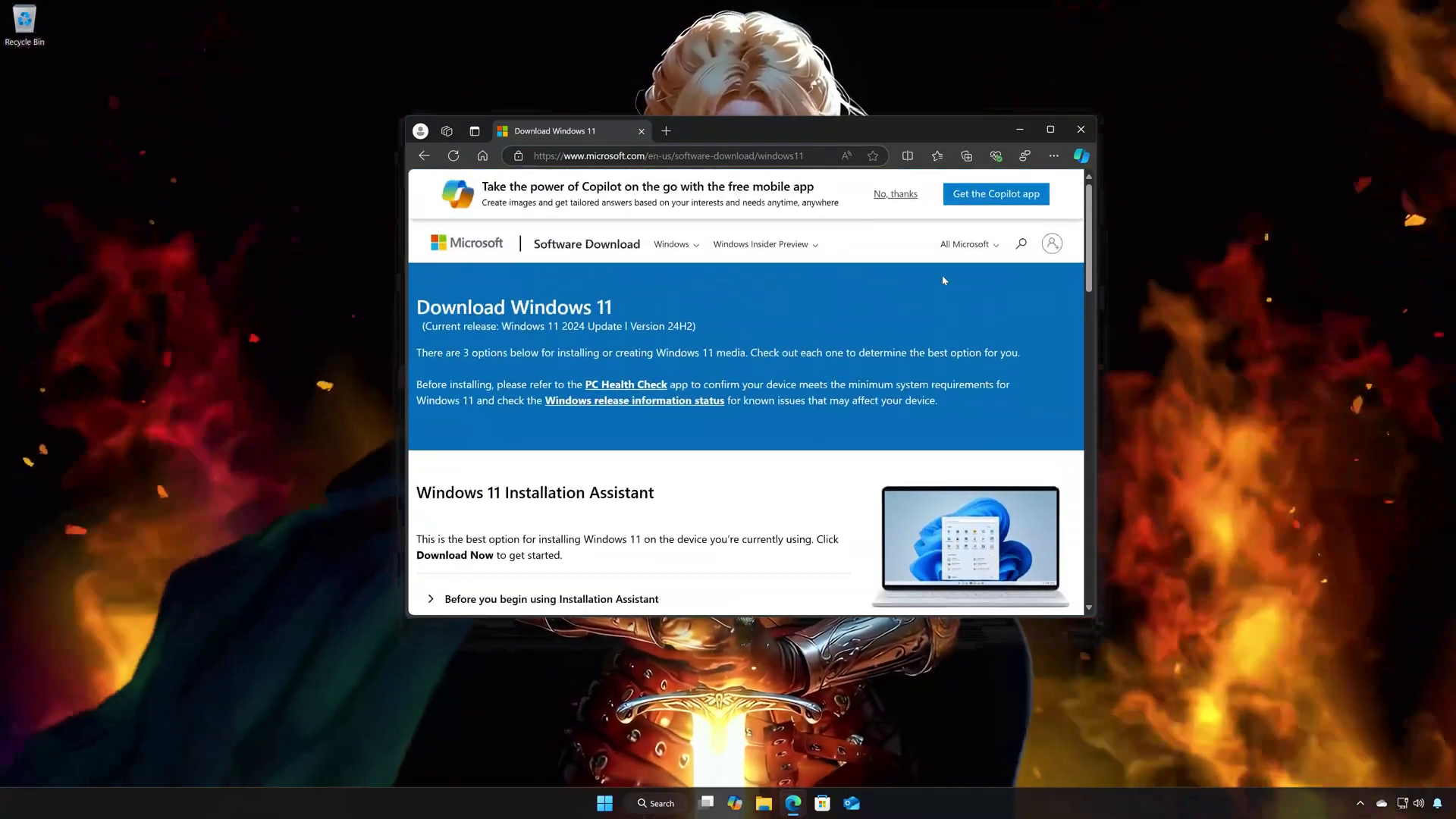
scroll(942, 280, "down", 3)
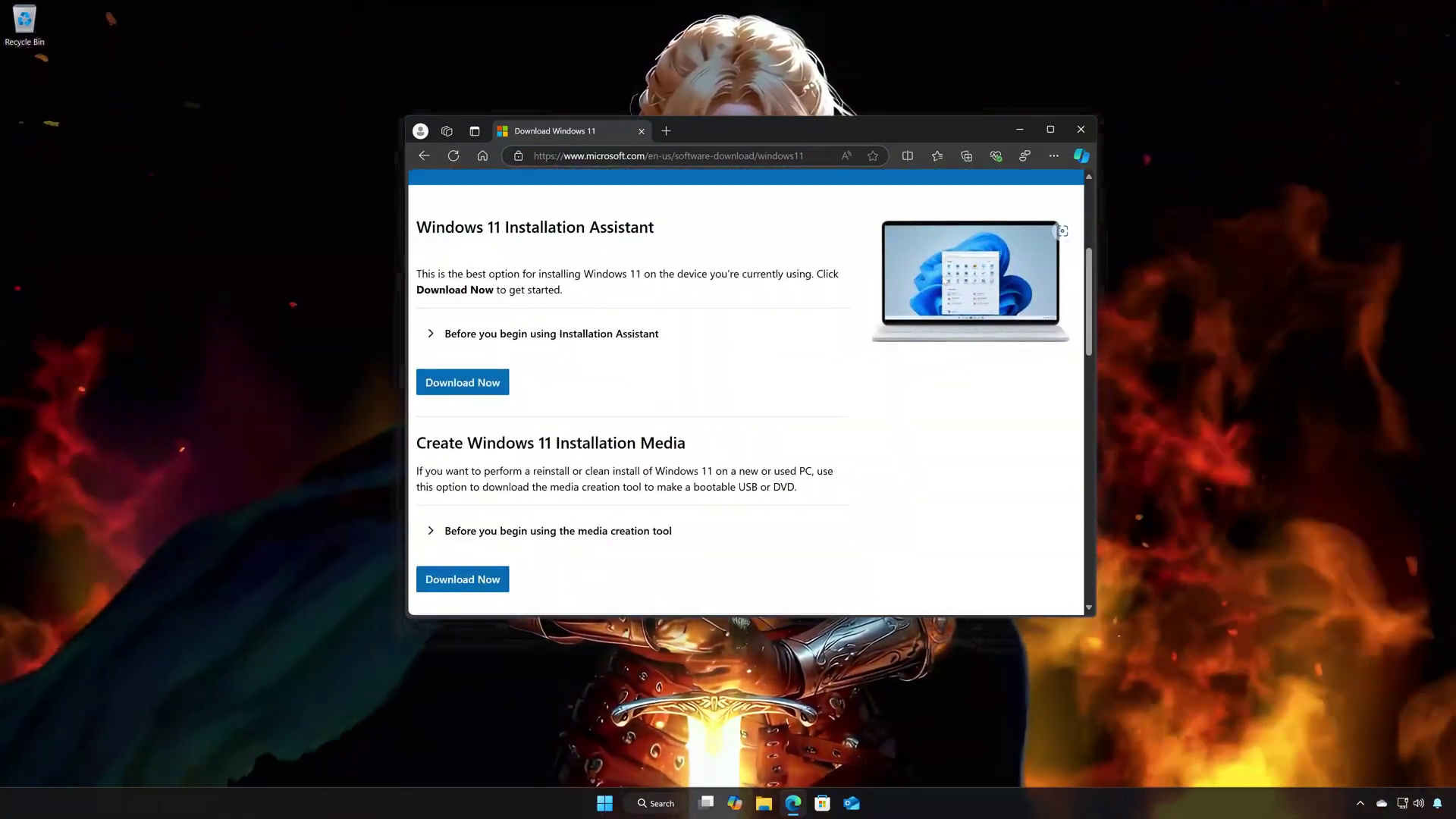
left_click(486, 581)
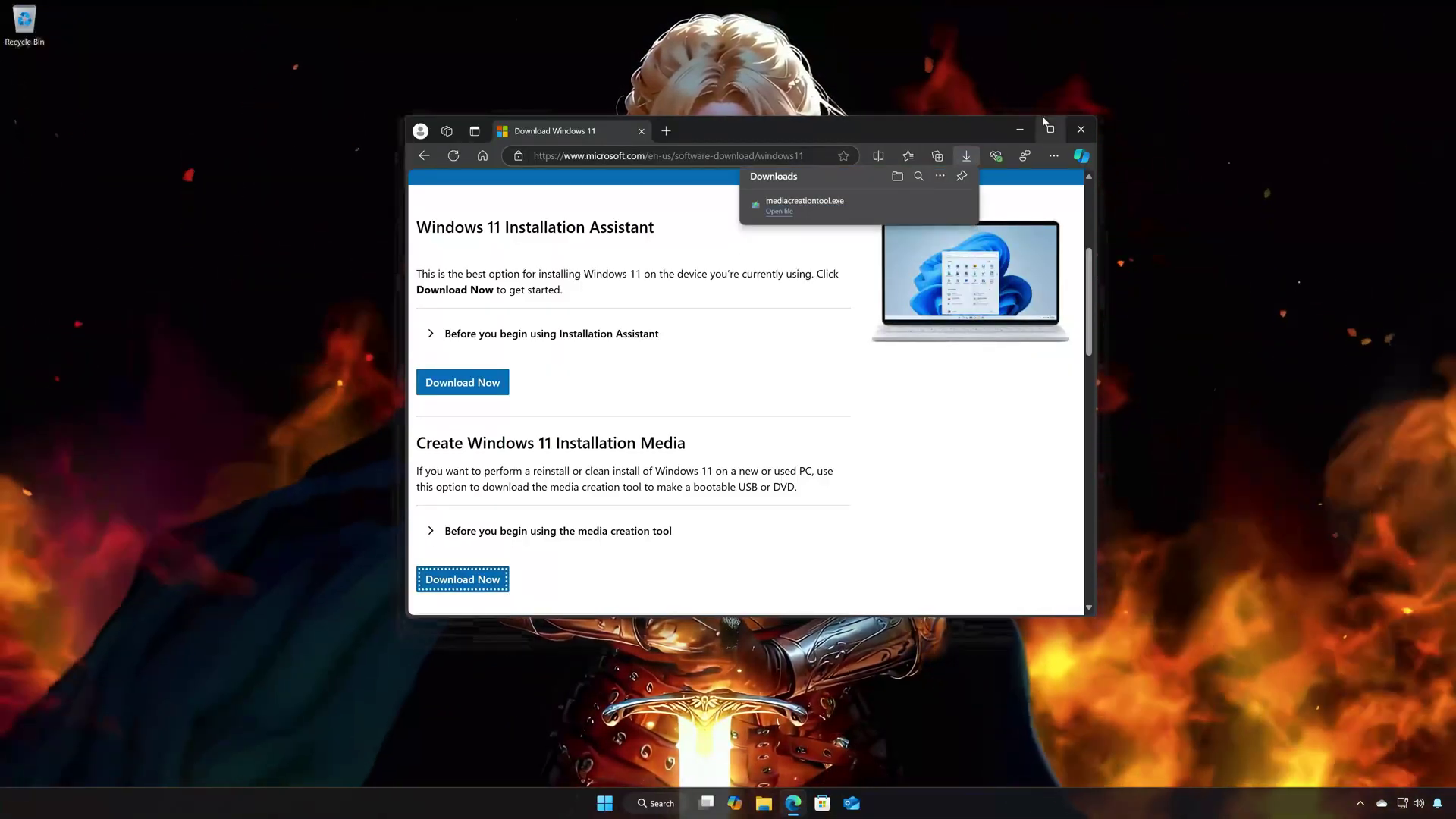
left_click(840, 210)
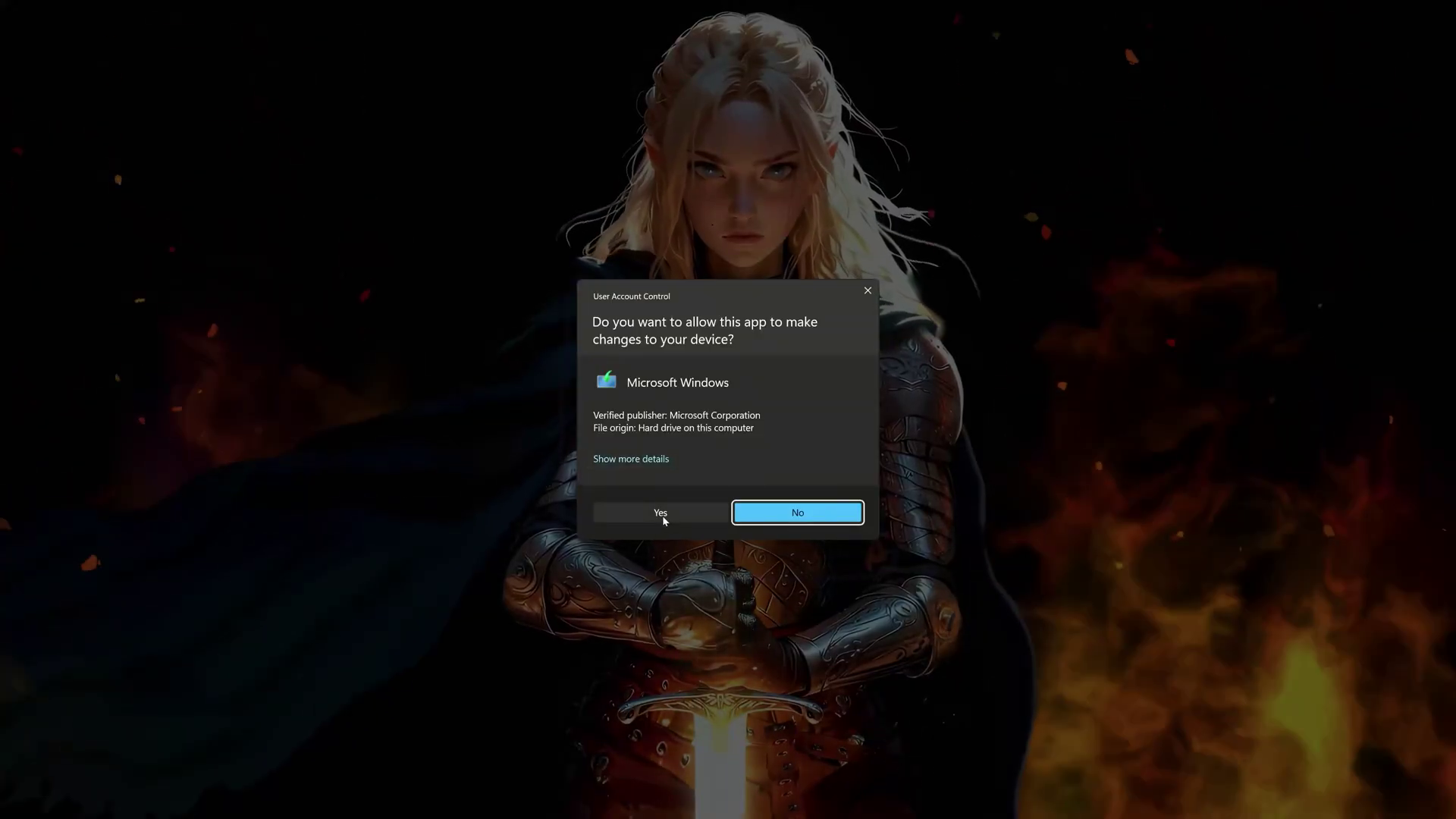
- Allow the Media Creation Tool to run, close Edge, accept the license, and keep the recommended language and edition
left_click(661, 515)
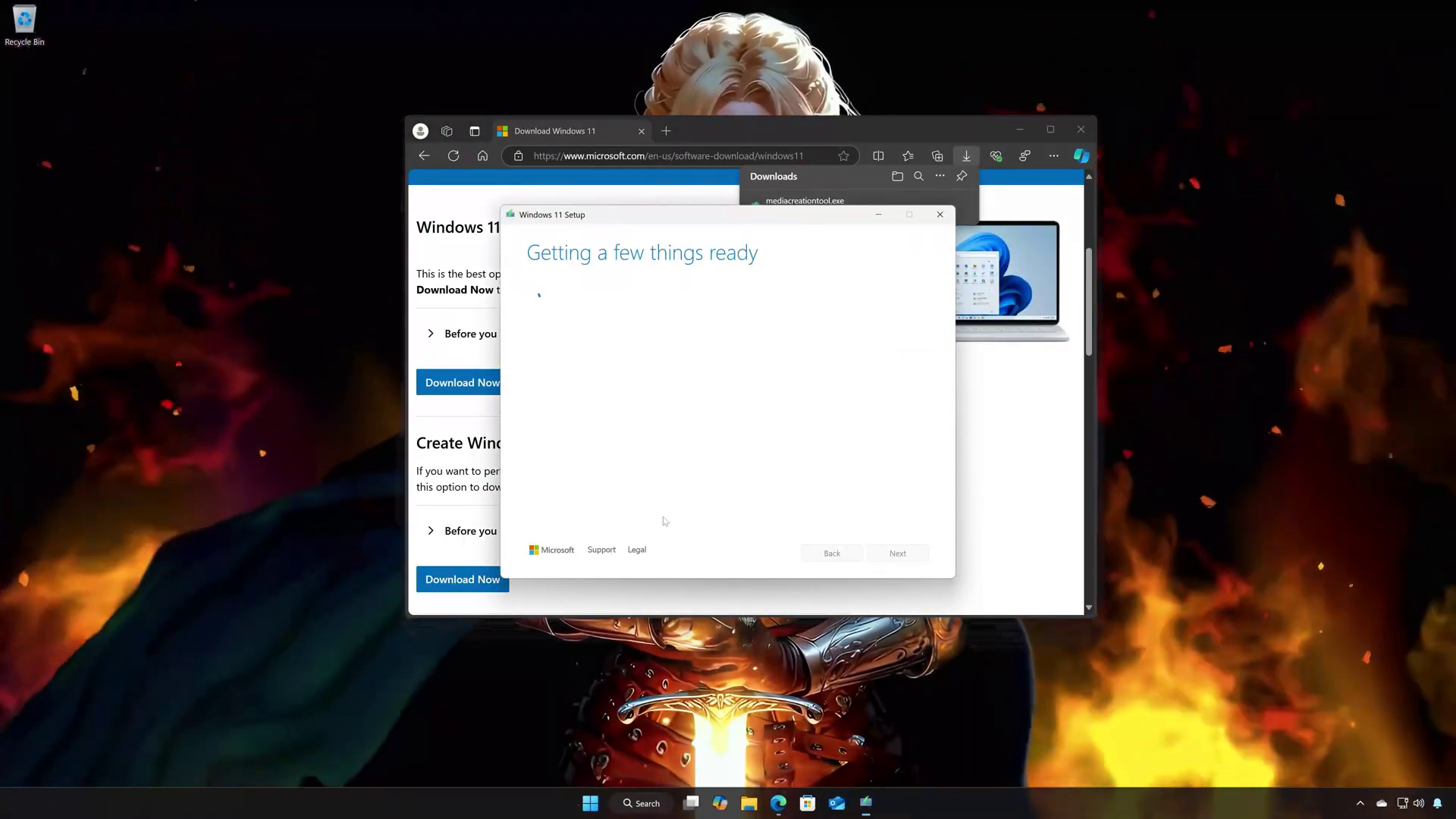
left_click(1081, 130)
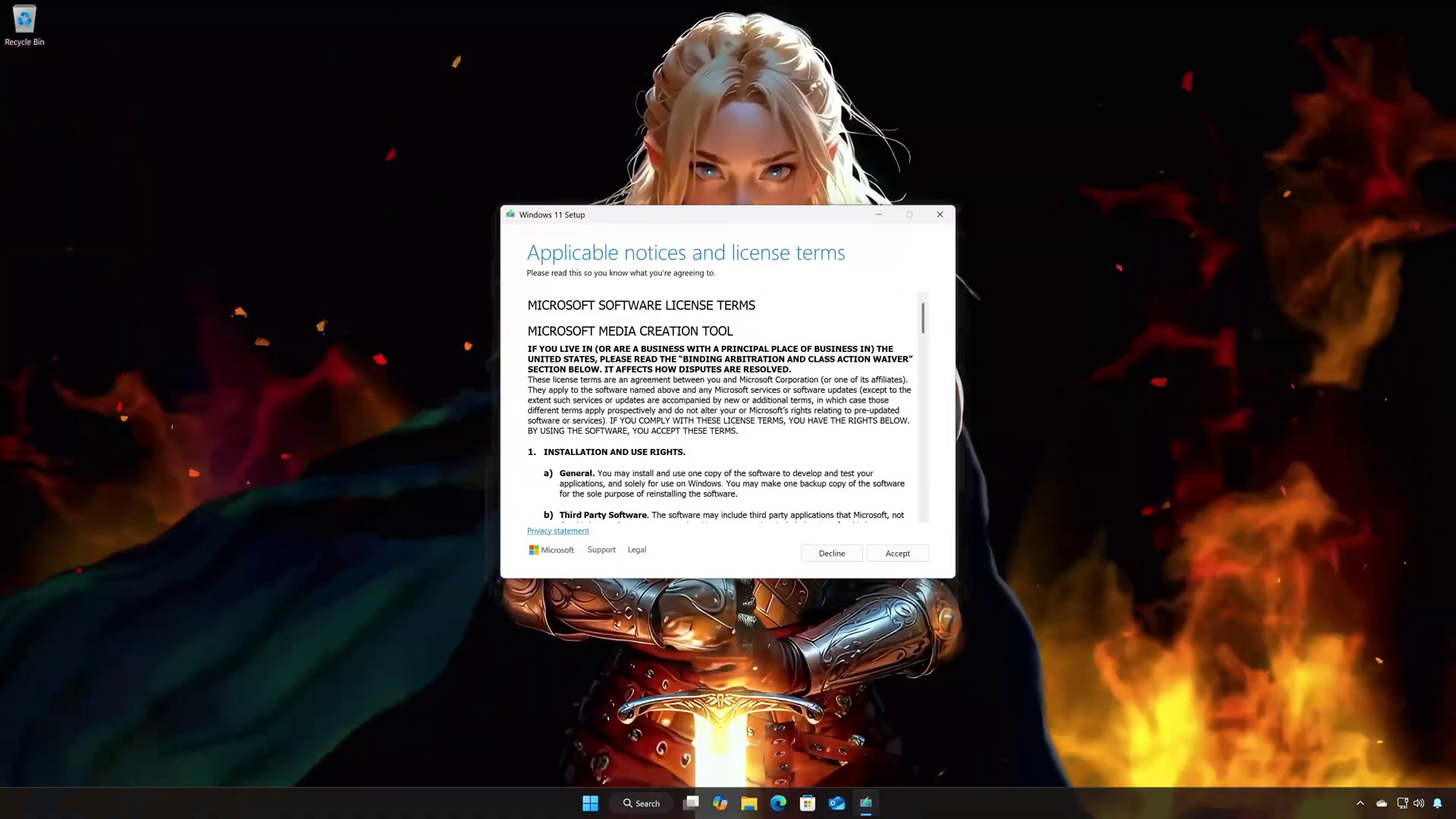
left_click(898, 553)
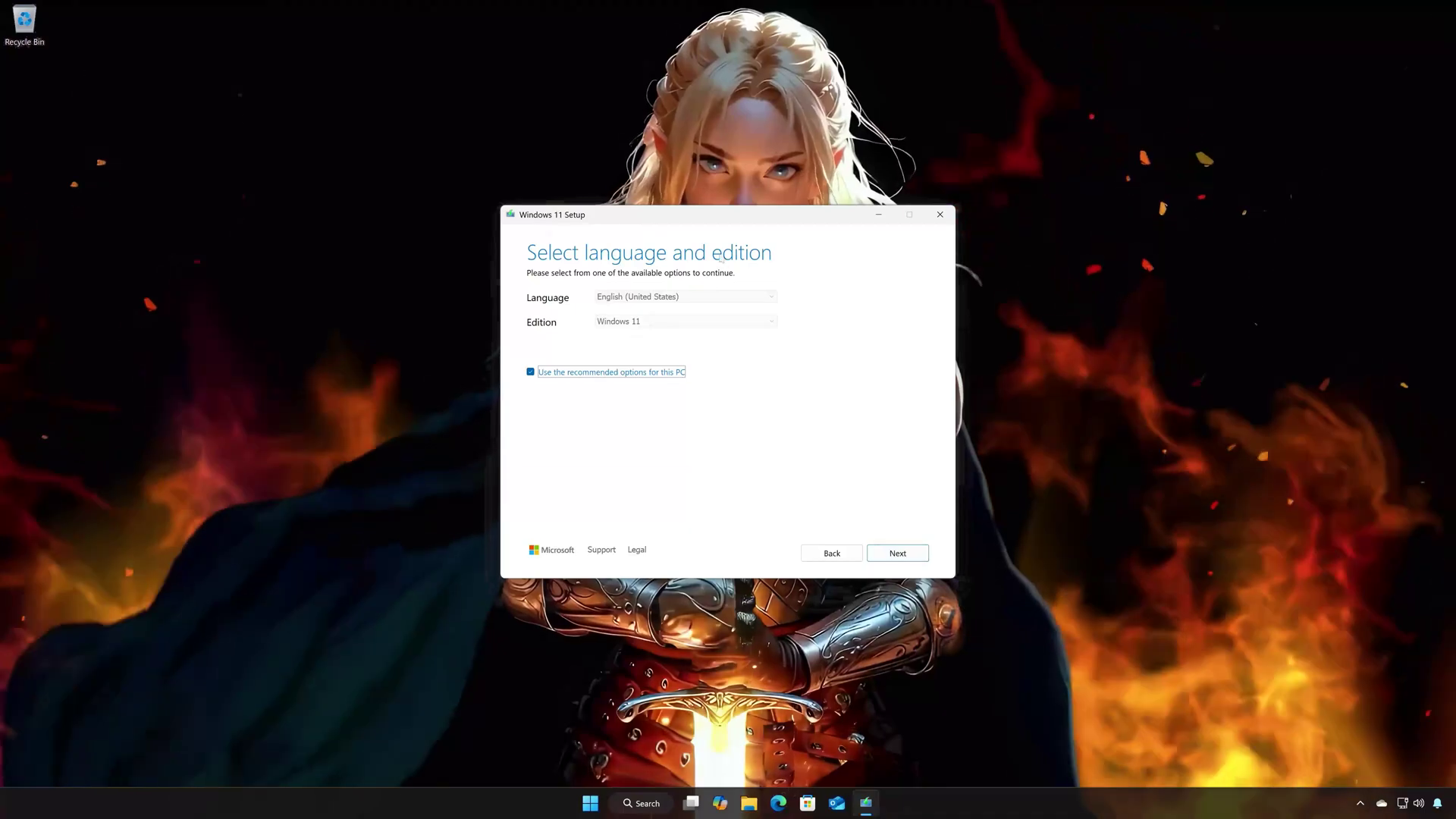
left_click(888, 551)
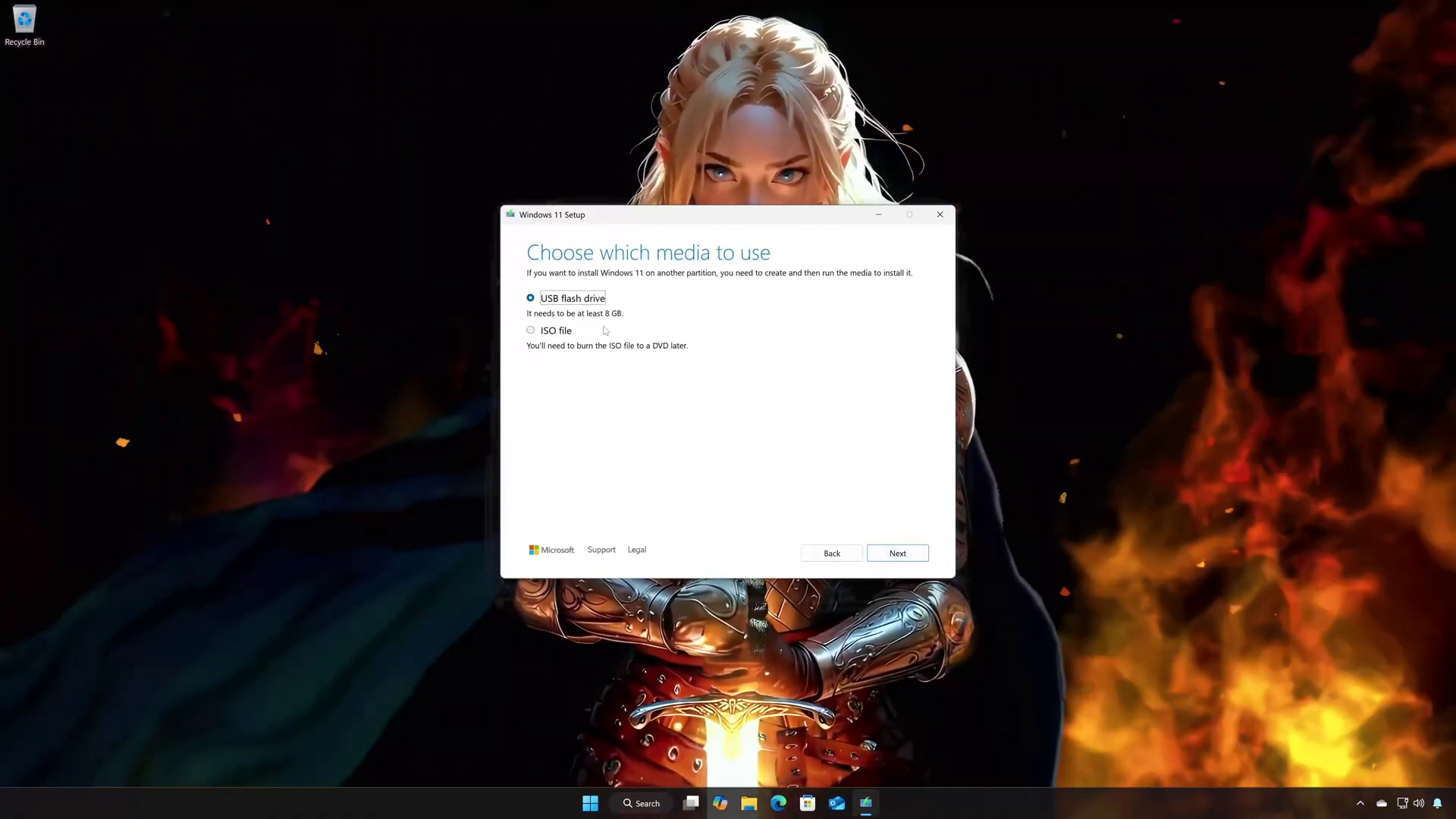
- Choose ISO file output and save it to the Desktop as 'Windows 11'
left_click(543, 334)
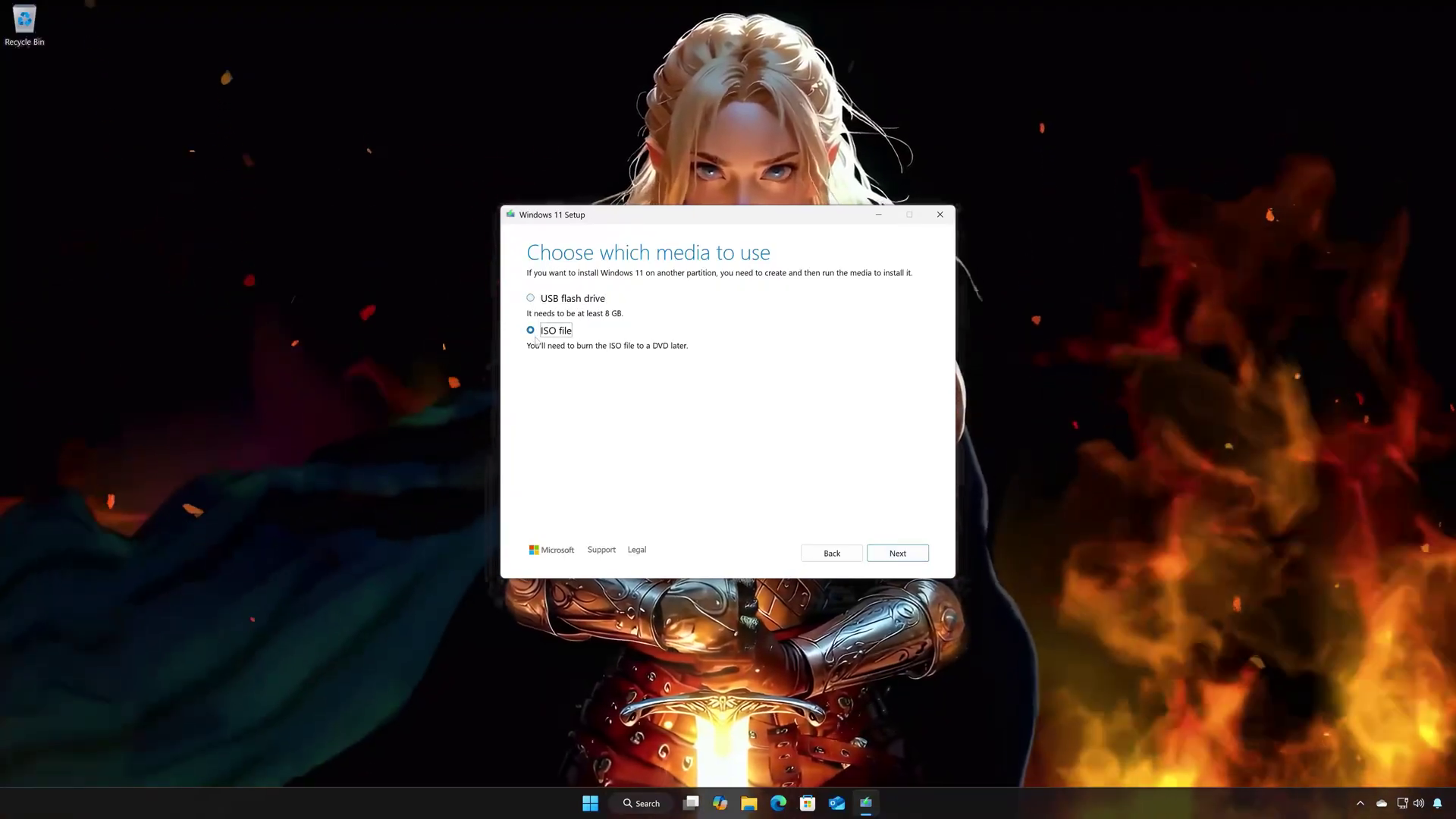
left_click(898, 554)
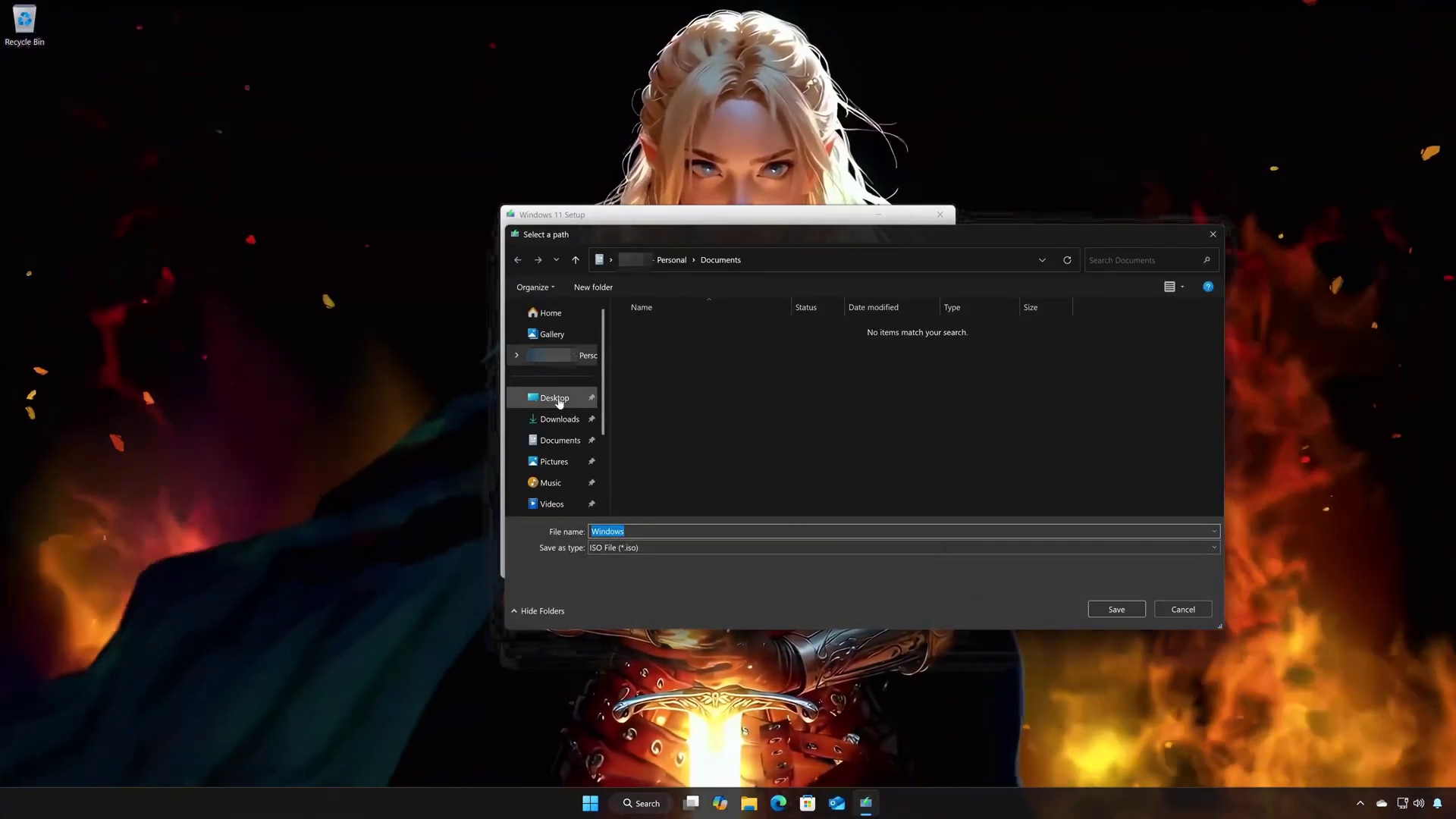
left_click(559, 399)
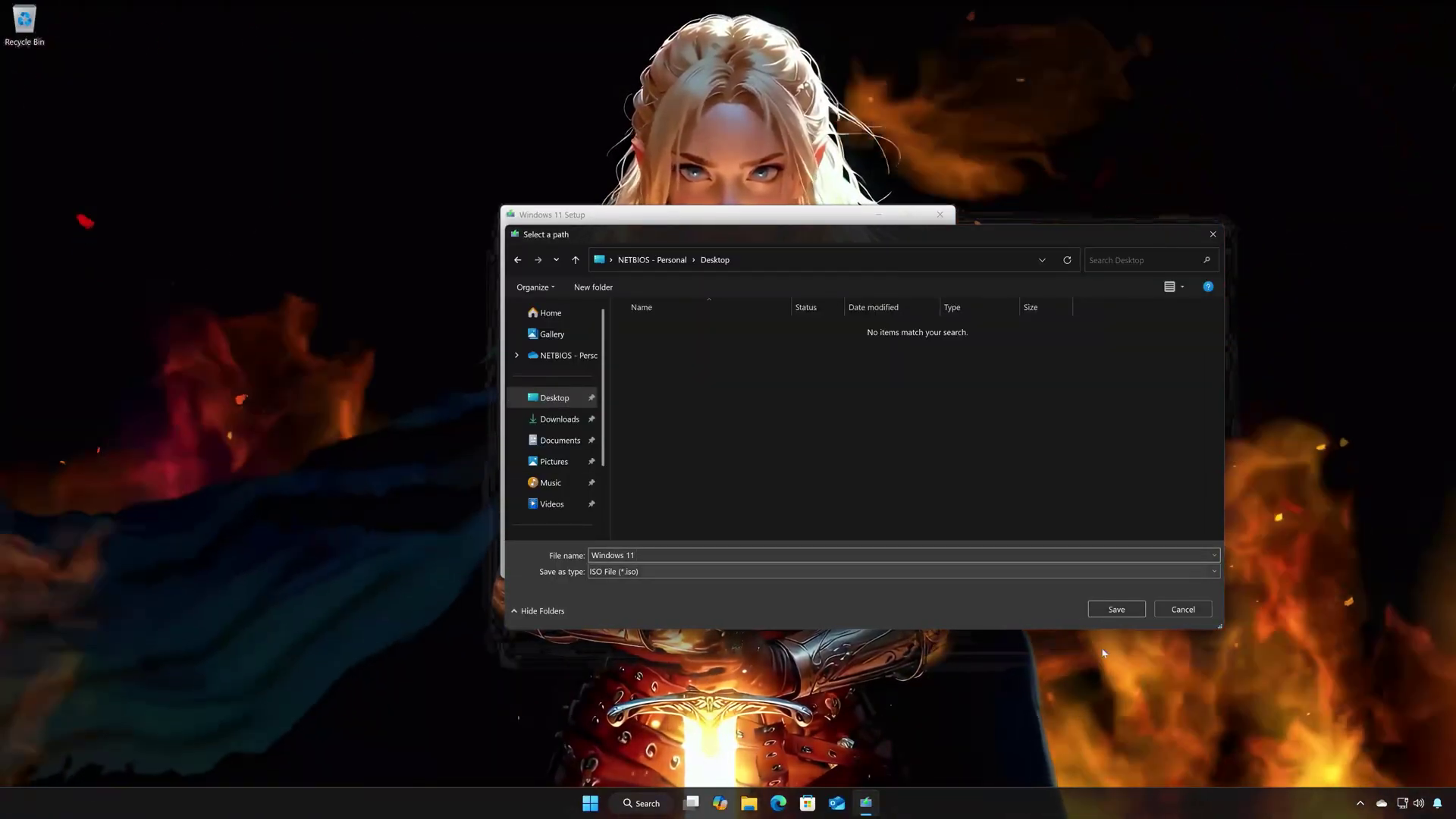
left_click(1114, 610)
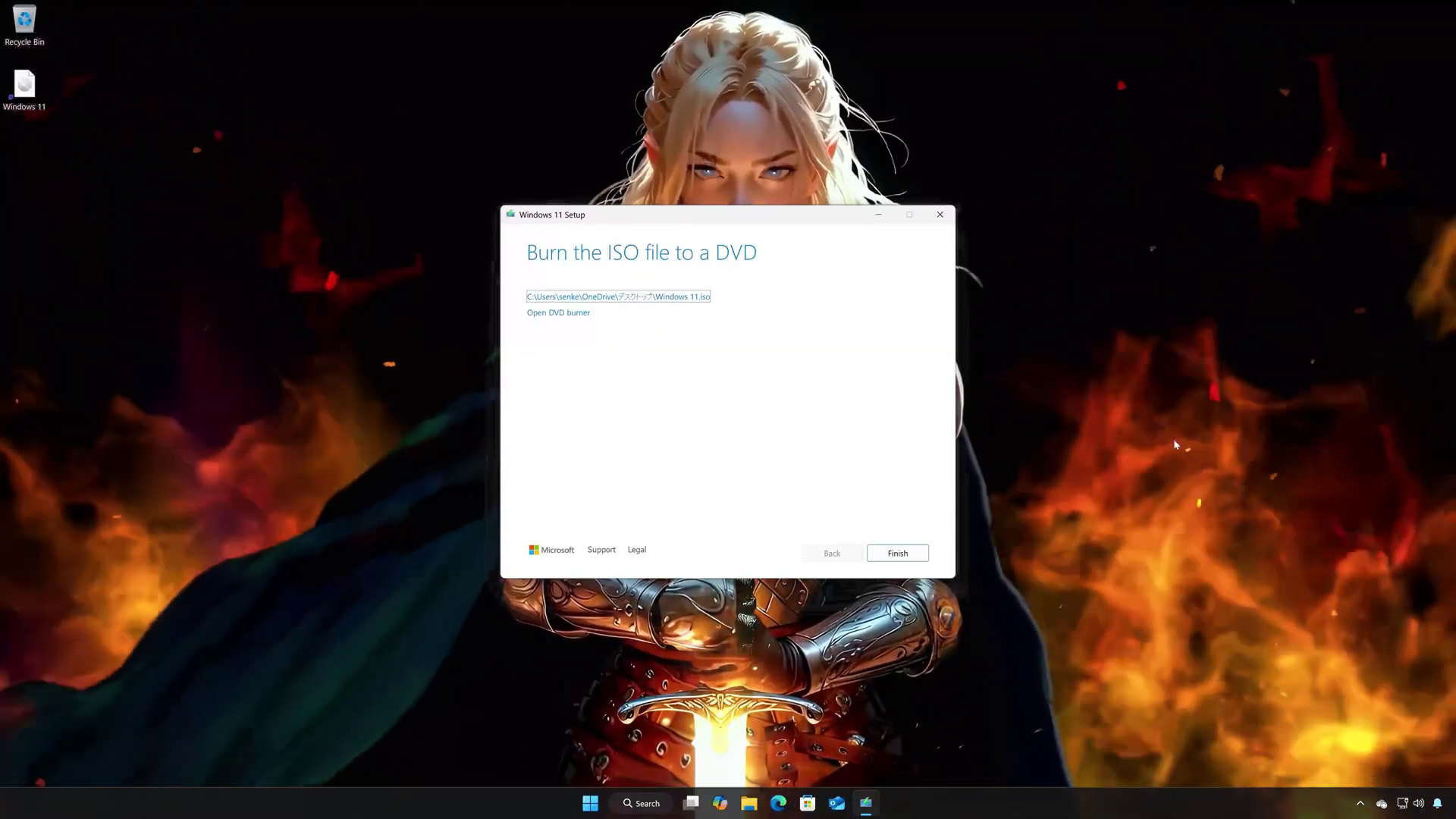
- Finish the Media Creation Tool, mount the Windows 11 ISO, and run its setup with administrator approval
left_click(919, 552)
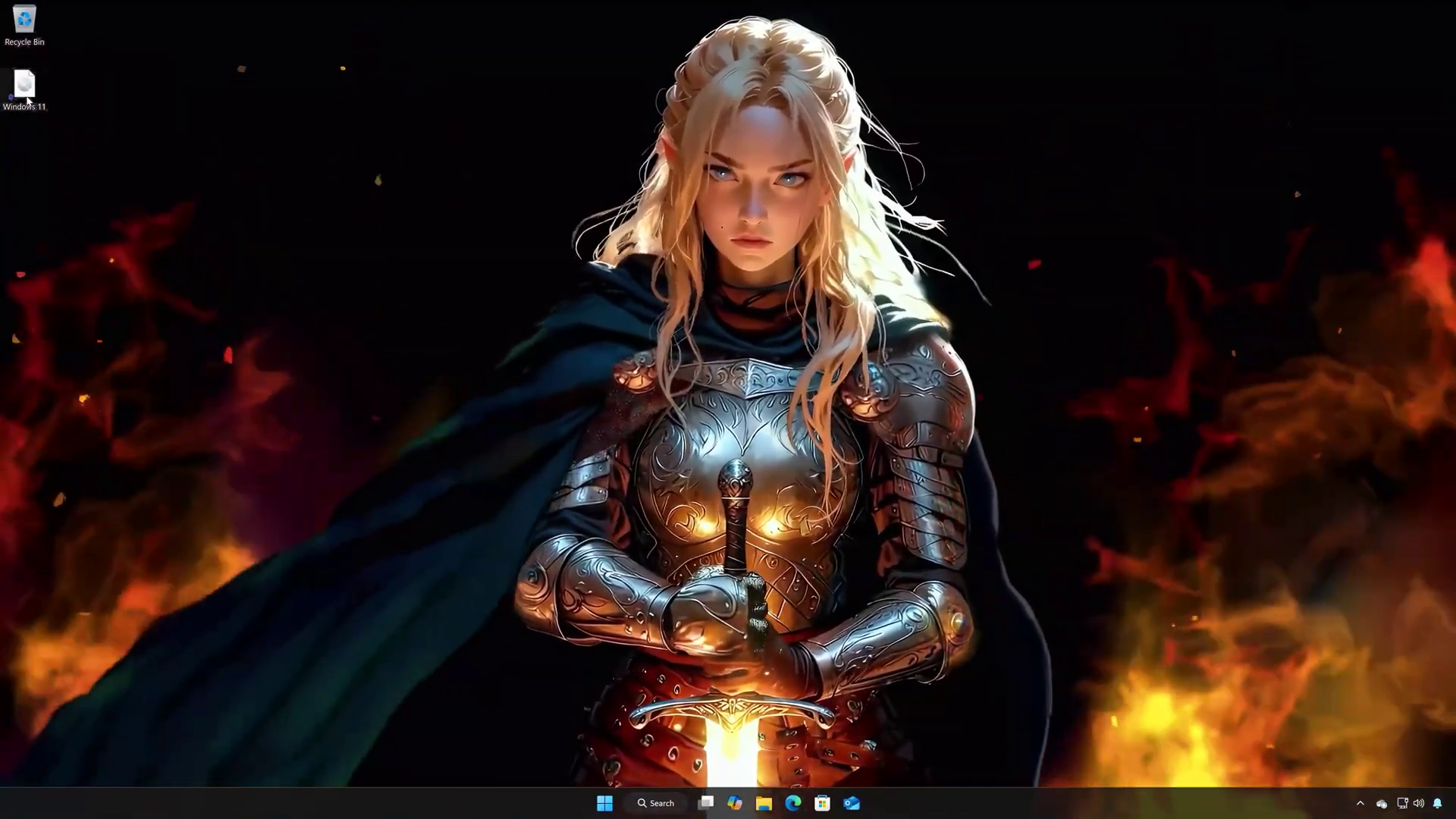
double_click(22, 91)
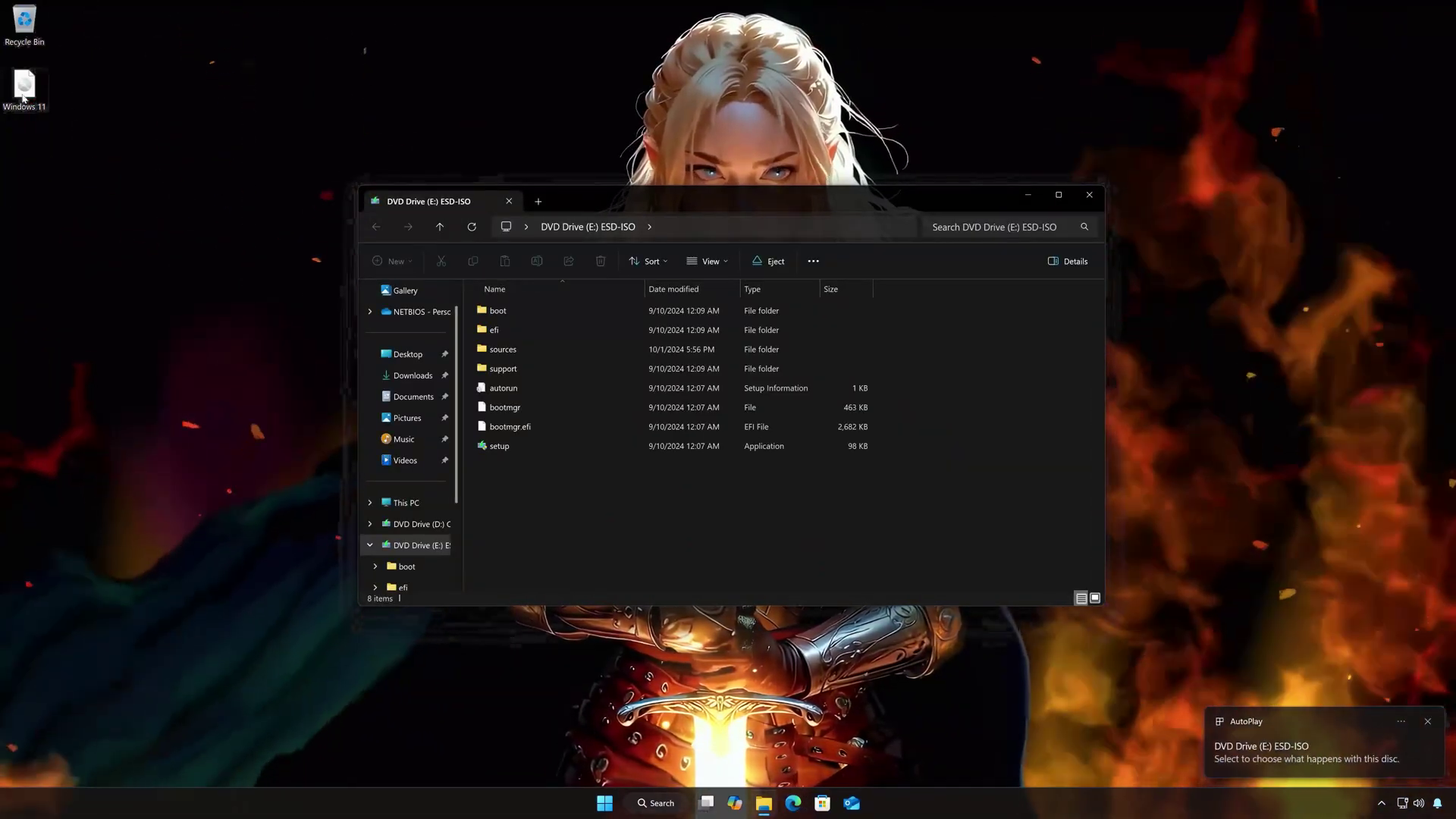
double_click(501, 446)
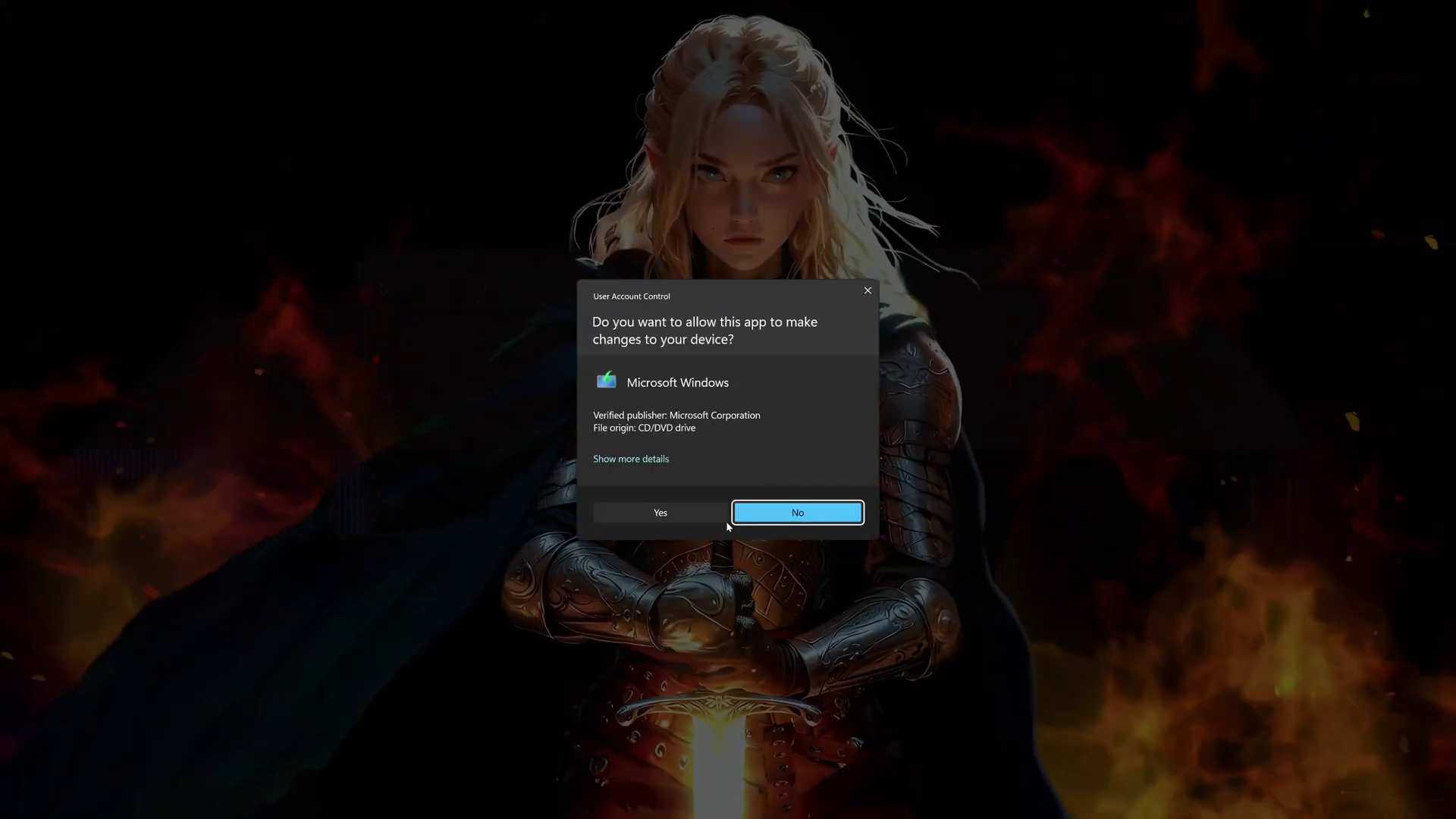
left_click(630, 516)
left_click(1088, 199)
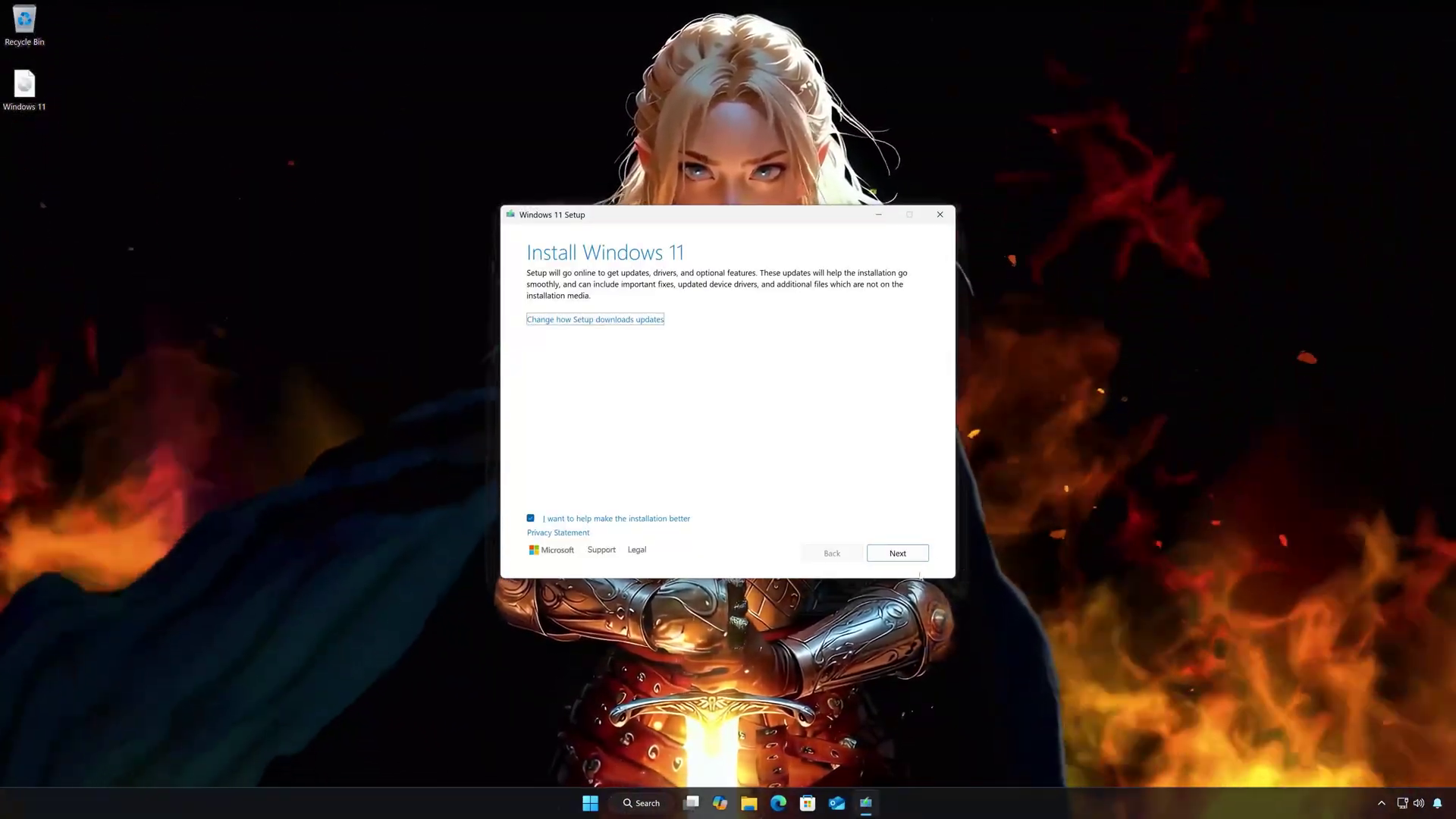
- Continue past the Install Windows 11 page and accept the license terms
left_click(910, 561)
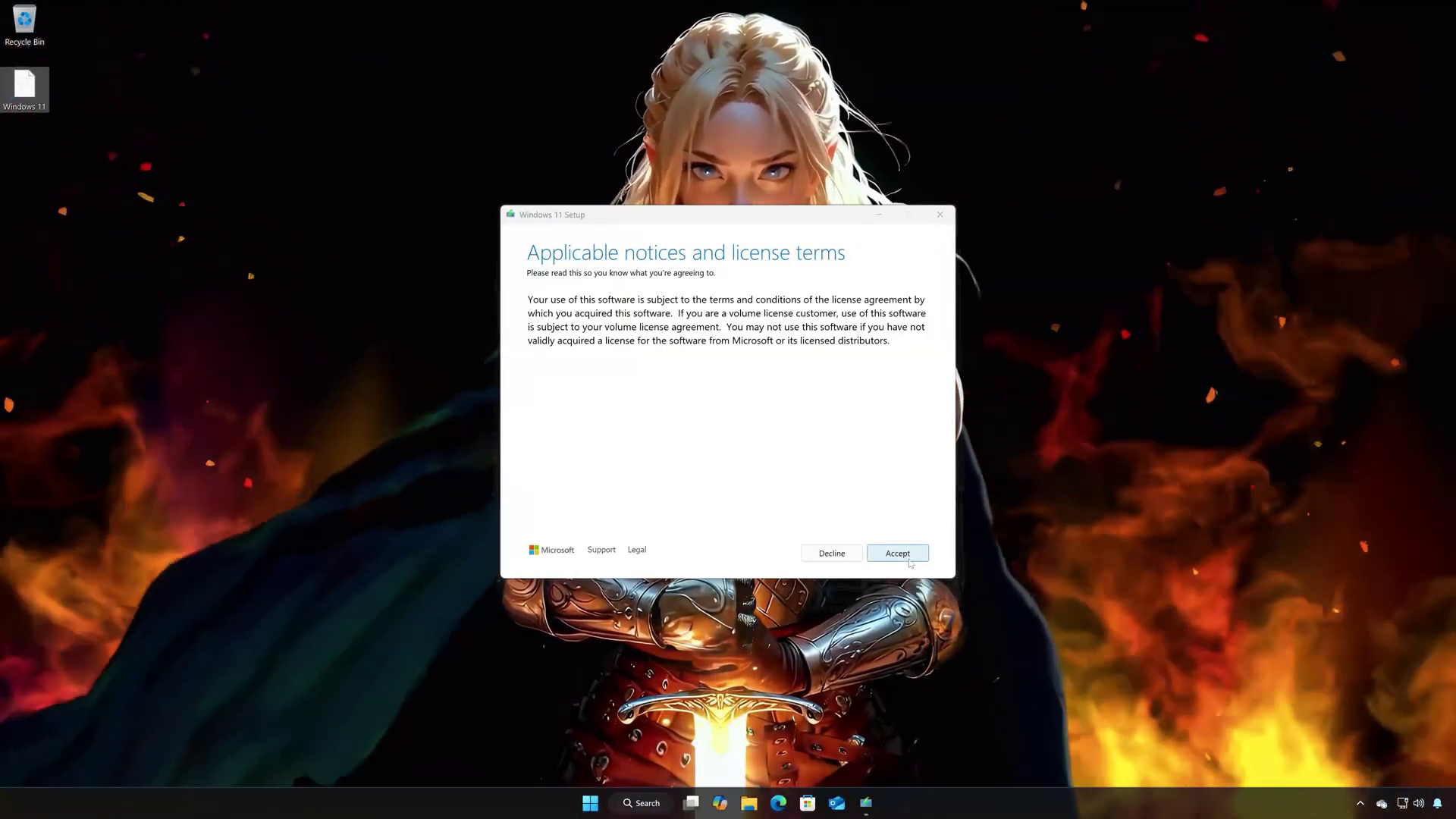
left_click(871, 545)
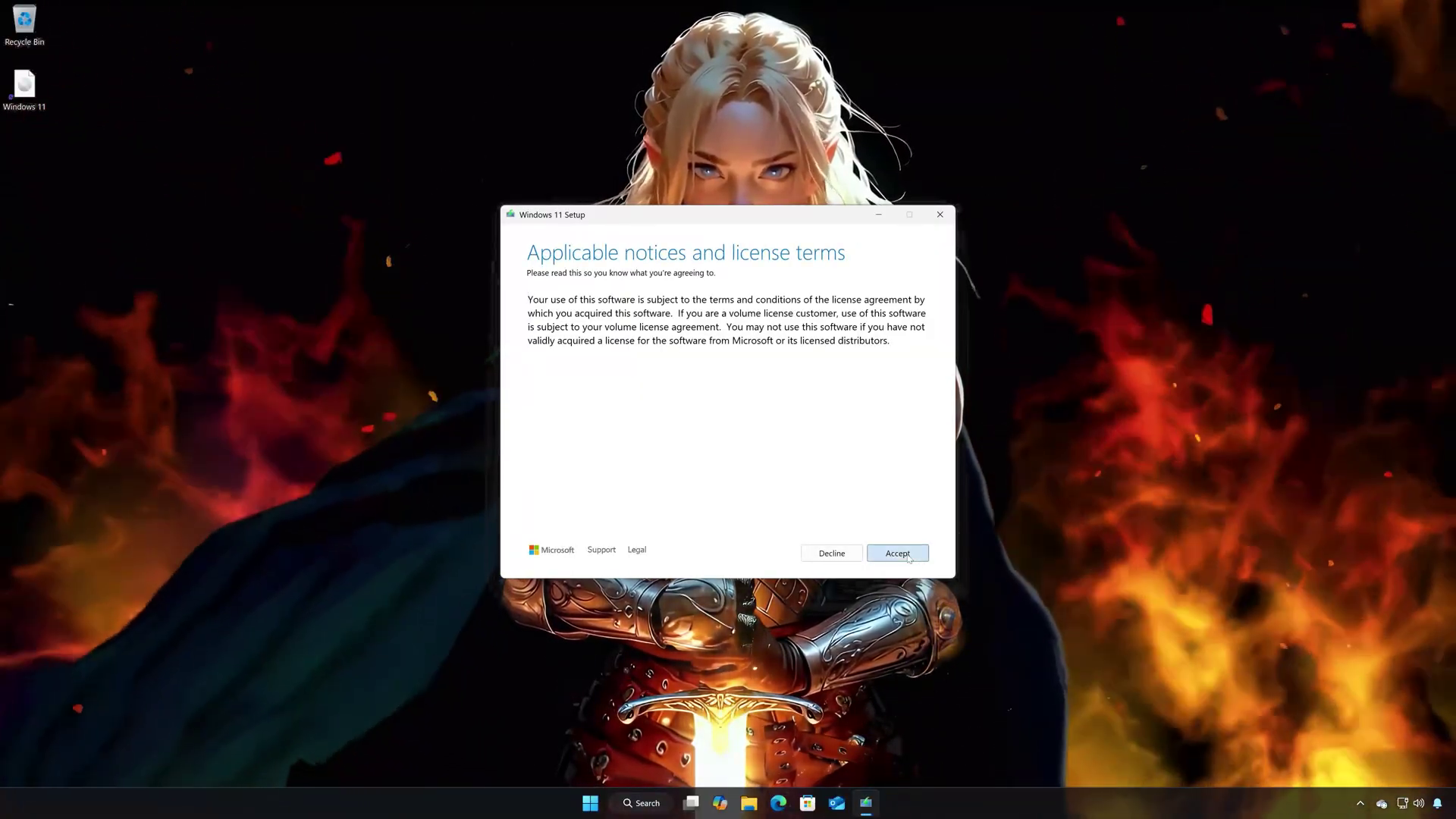
left_click(900, 553)
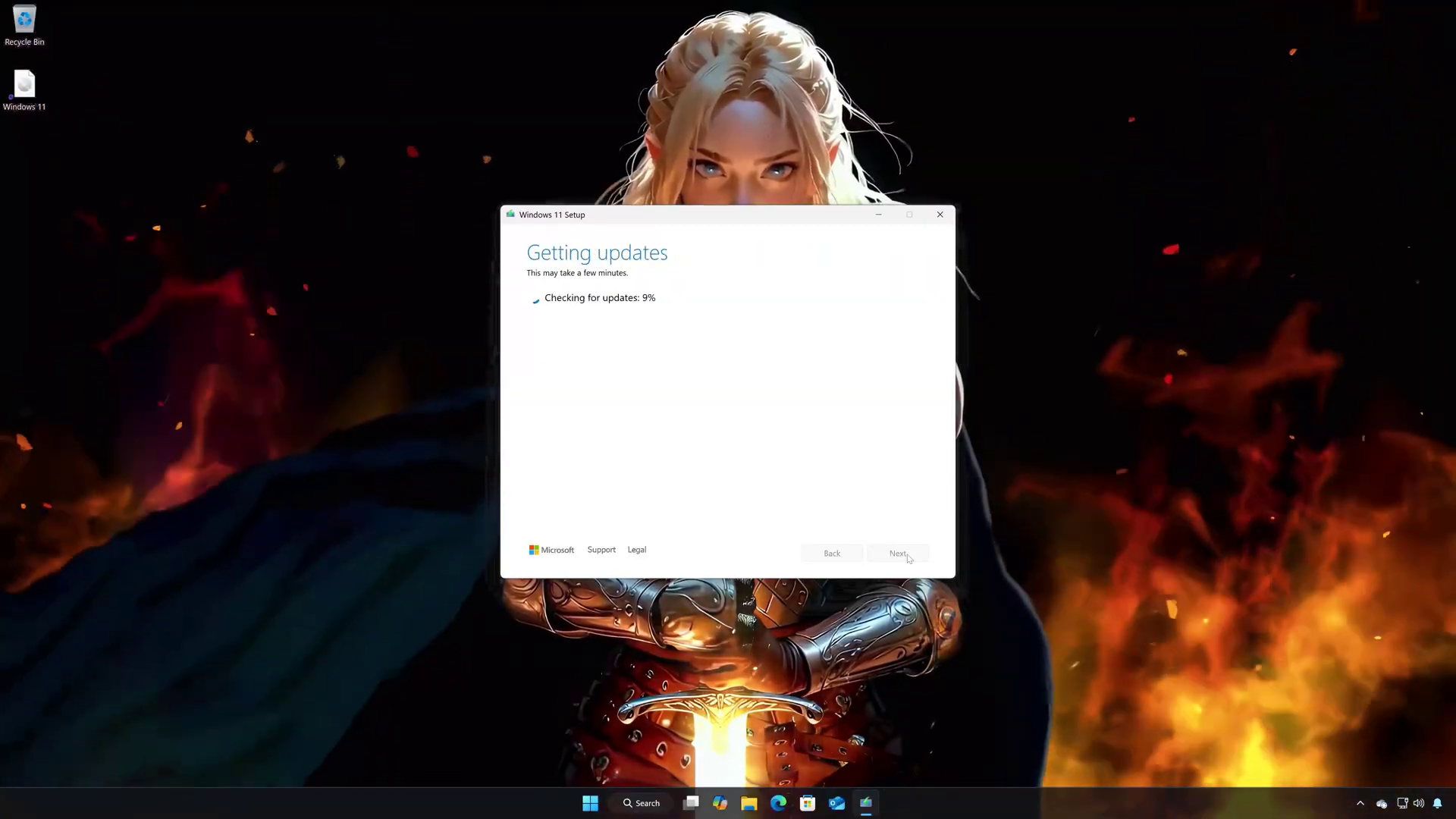